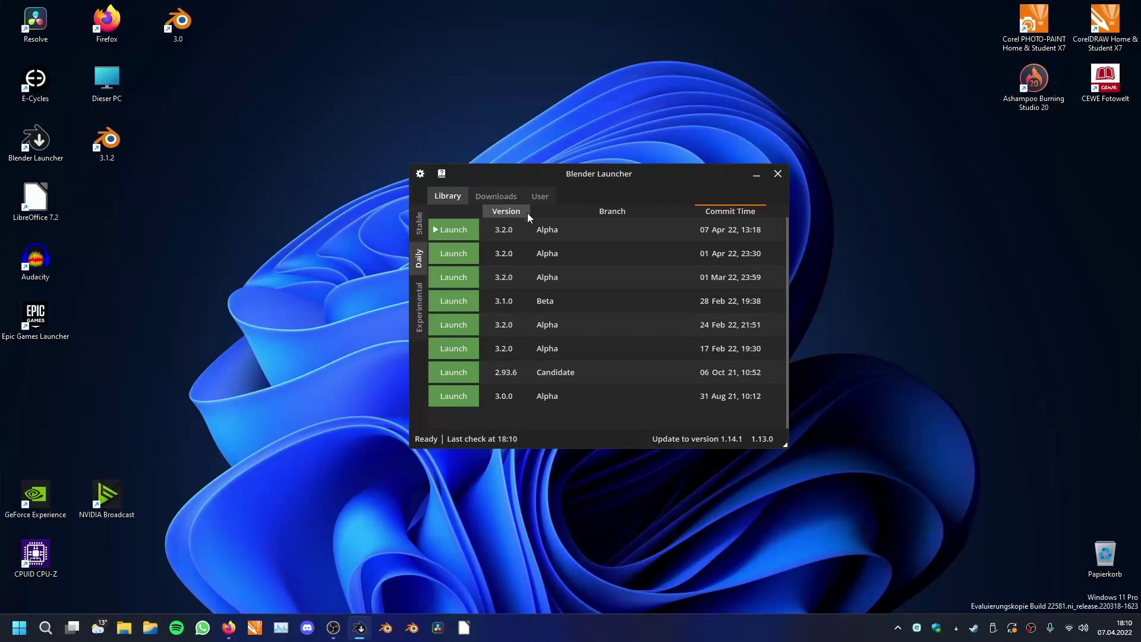
Step: Switch to Firefox and open the Go Experimental builds page from the Blender website's download page
left_click(571, 233)
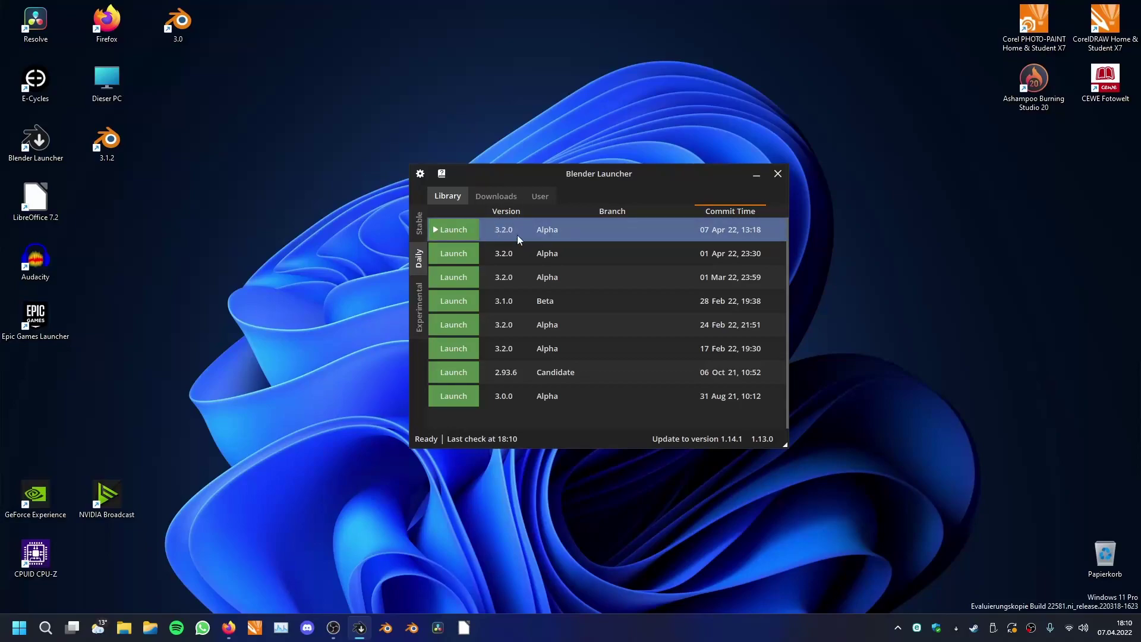
left_click(229, 628)
left_click_drag(245, 172, 653, 1)
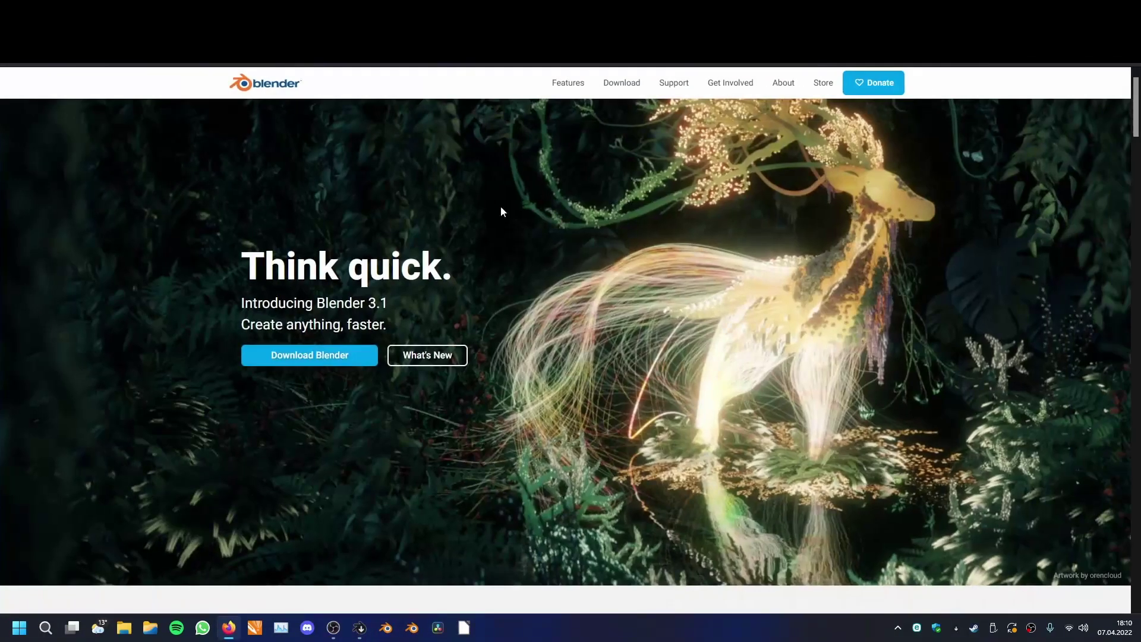
left_click(621, 82)
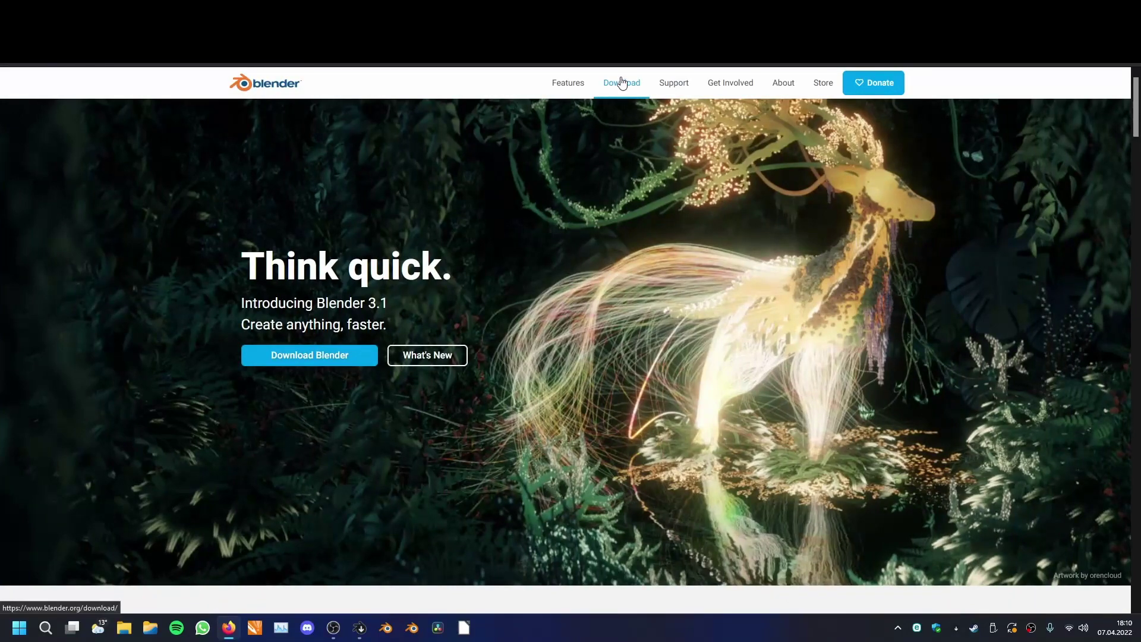
scroll(643, 345, "down", 2)
scroll(643, 345, "down", 10)
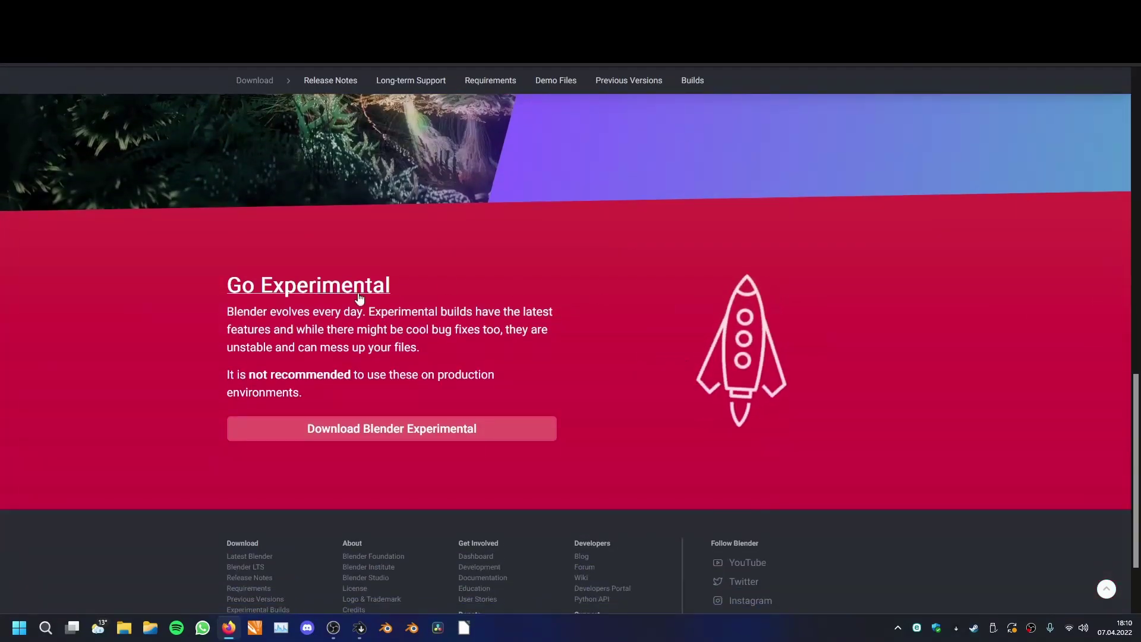
left_click(359, 286)
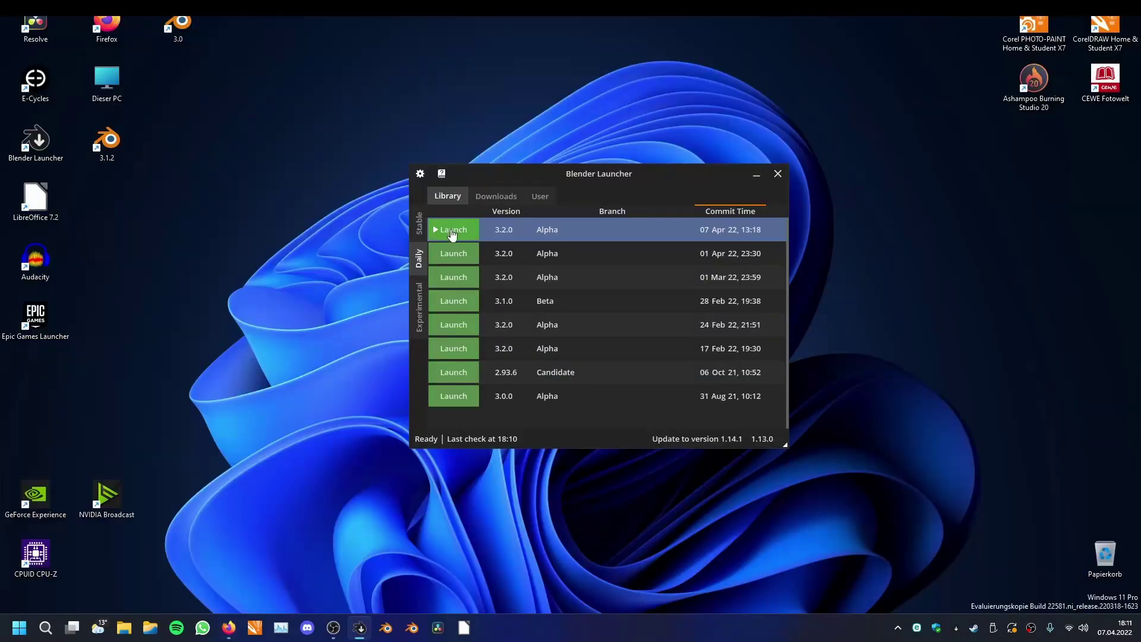
Step: Launch the Blender 3.2.0 Alpha build committed on 07 Apr 22 from Blender Launcher
left_click(455, 230)
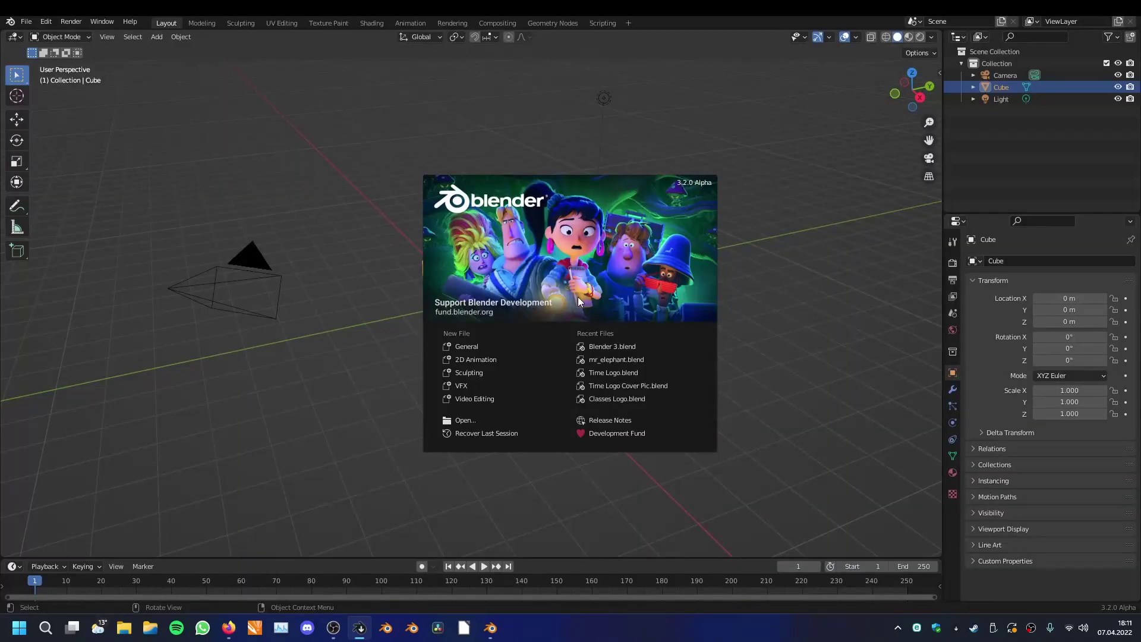
Step: Switch to Firefox and look up the Blender 3.1 - Secret Deer splash screen and its download in the demo files
left_click(229, 627)
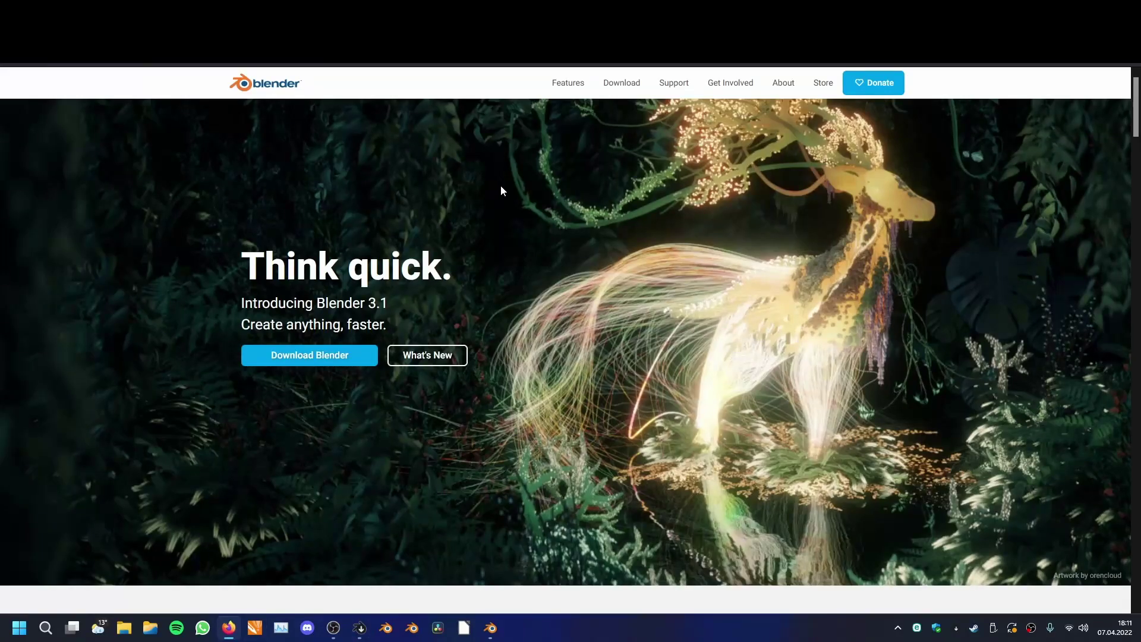
left_click(620, 86)
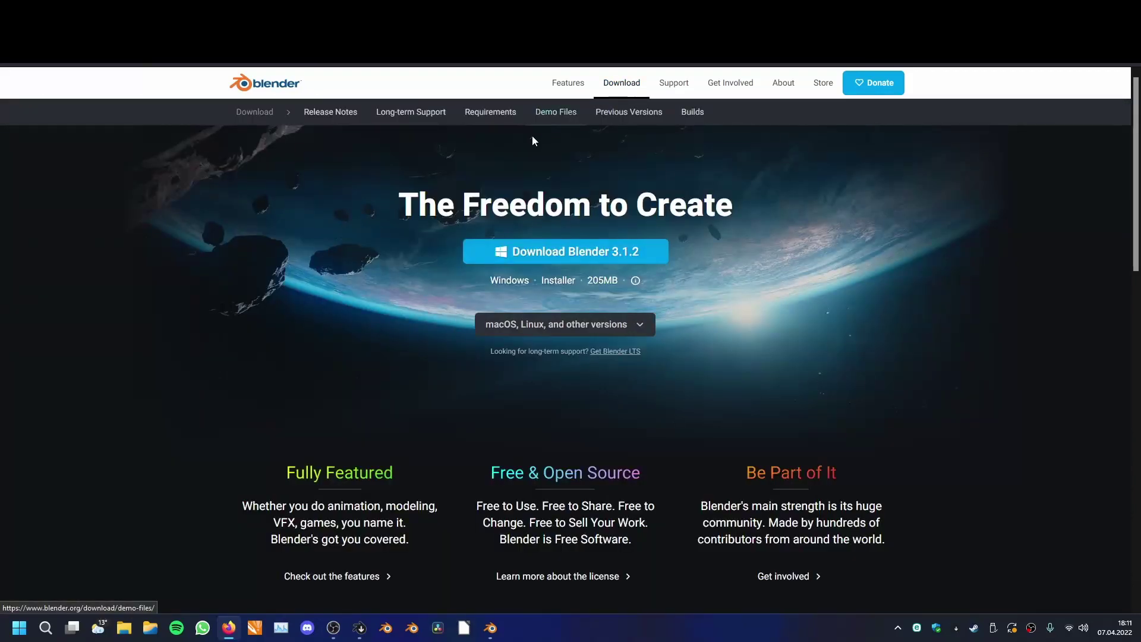
left_click(566, 119)
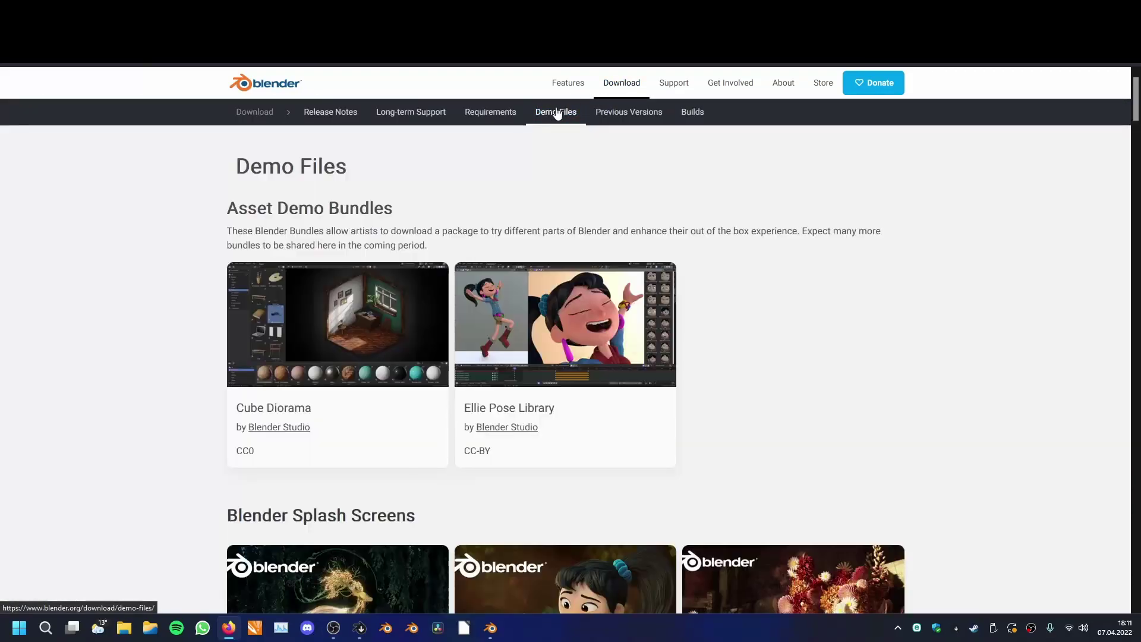
scroll(944, 318, "down", 5)
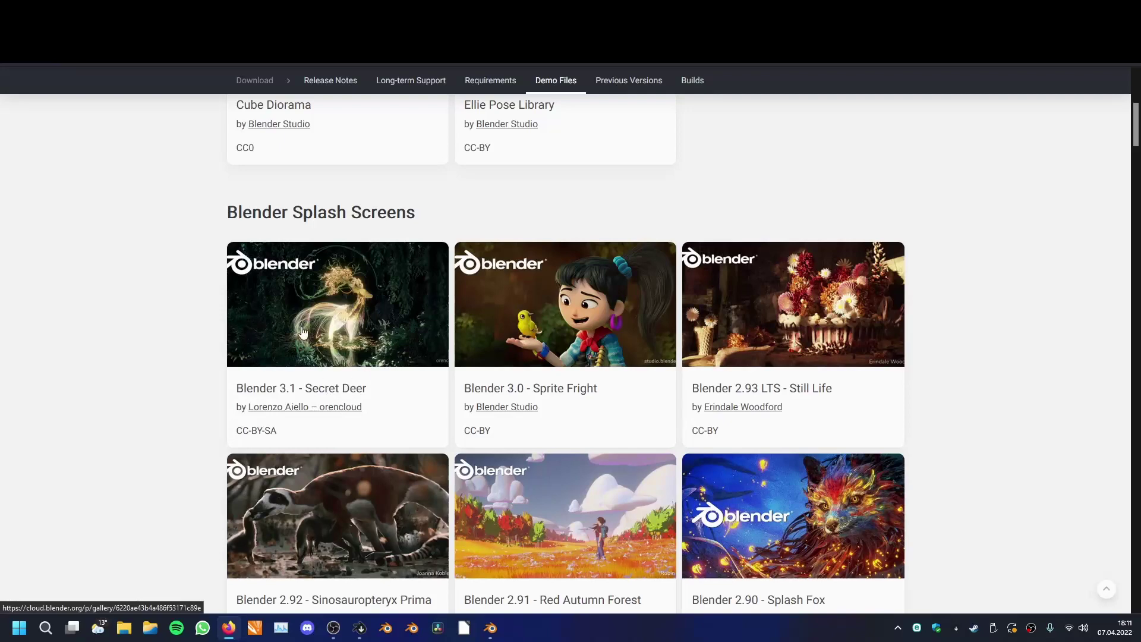
left_click(329, 271)
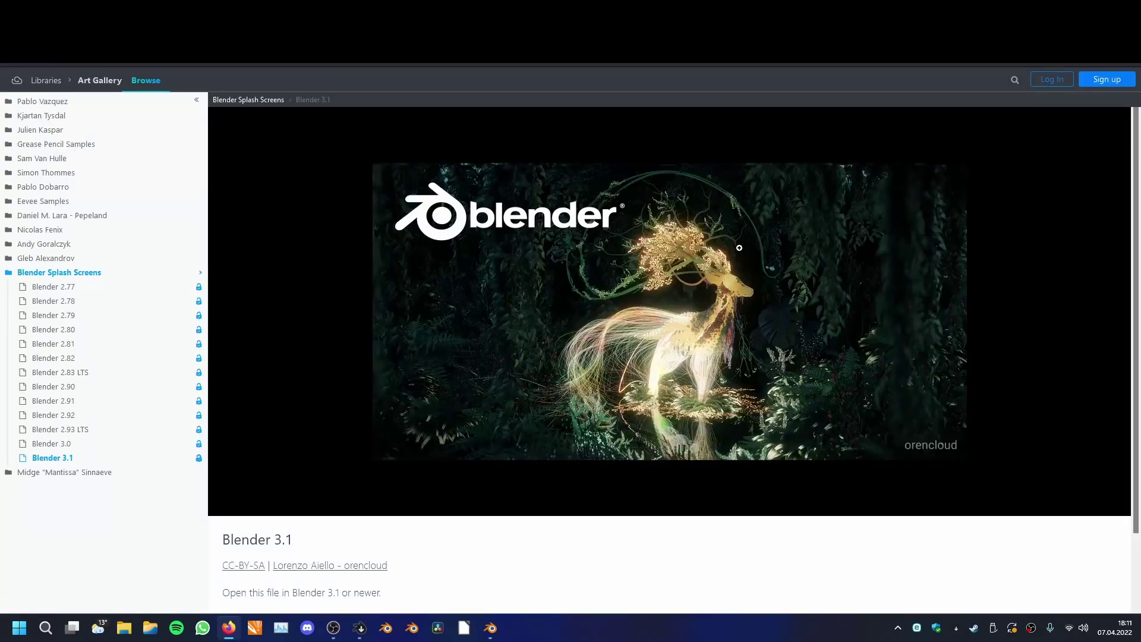
scroll(683, 529, "down", 2)
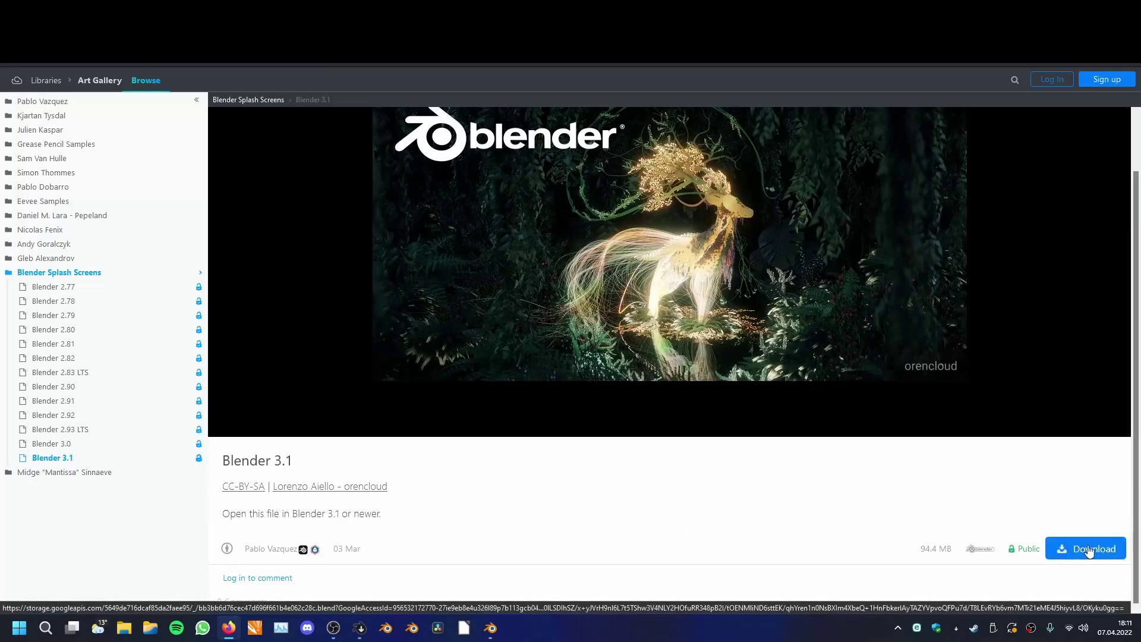
scroll(659, 289, "up", 2)
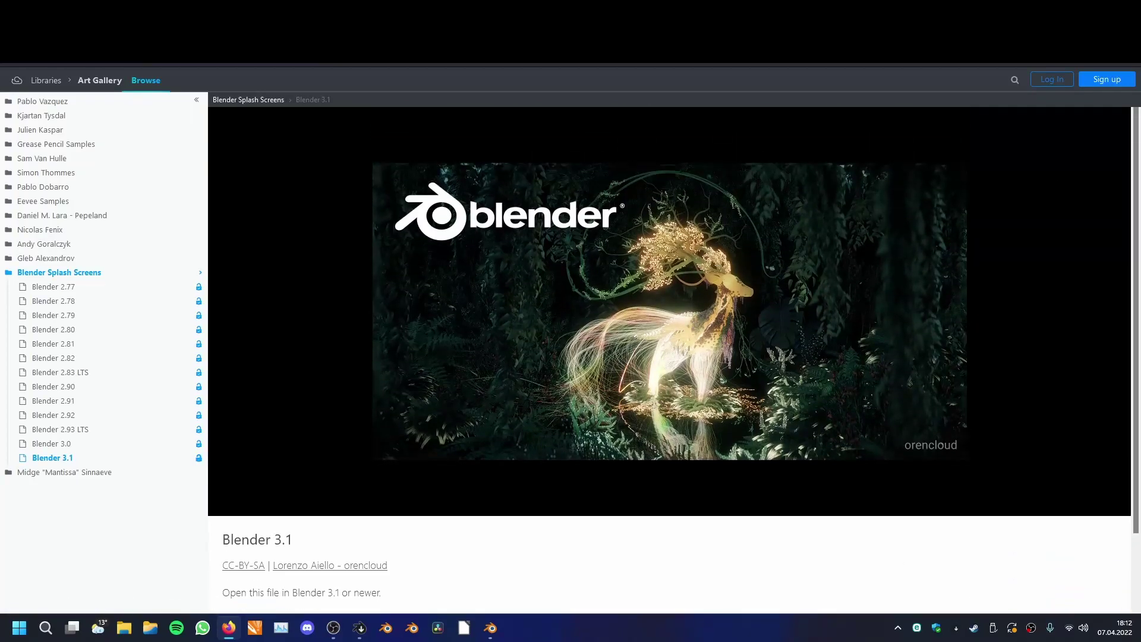
Step: Examine the Secret Deer scene in Blender around the deer and its surrounding plants, and return to the camera view
left_click(611, 348)
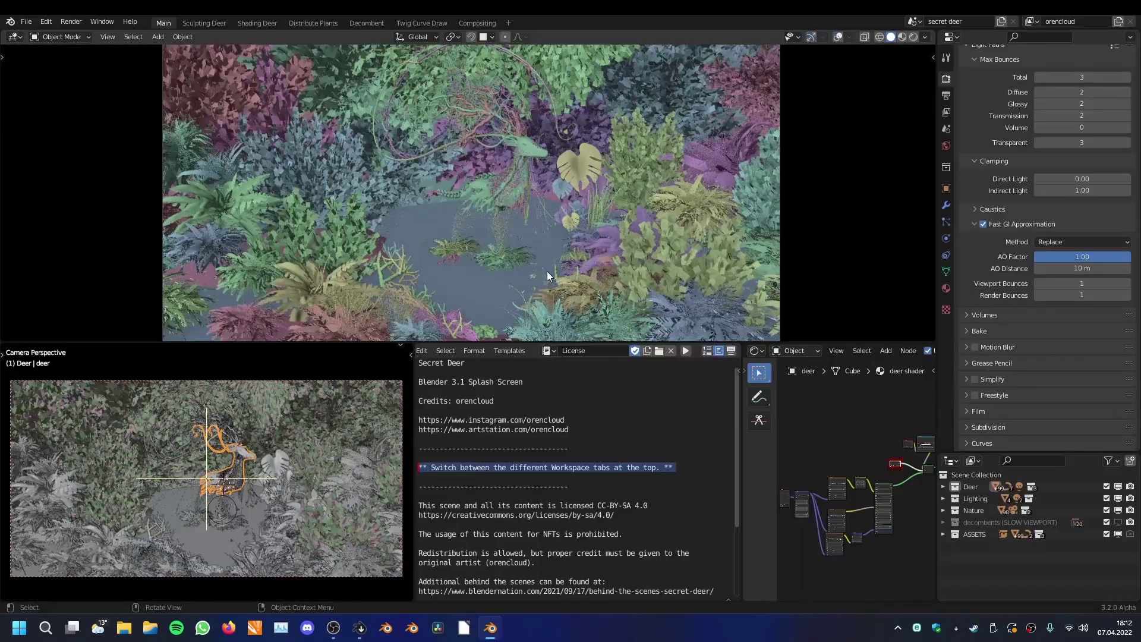
scroll(549, 230, "down", 1)
scroll(549, 230, "up", 2)
scroll(549, 230, "down", 1)
left_click_drag(496, 401, 455, 400)
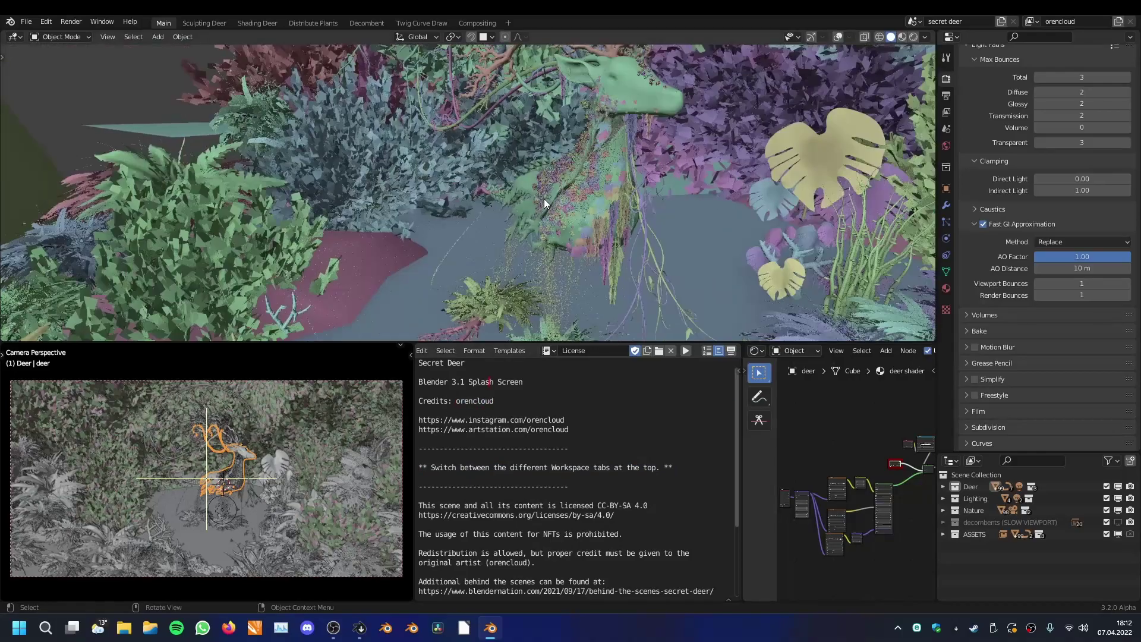
scroll(630, 217, "up", 2)
middle_click_drag(642, 219, 525, 199)
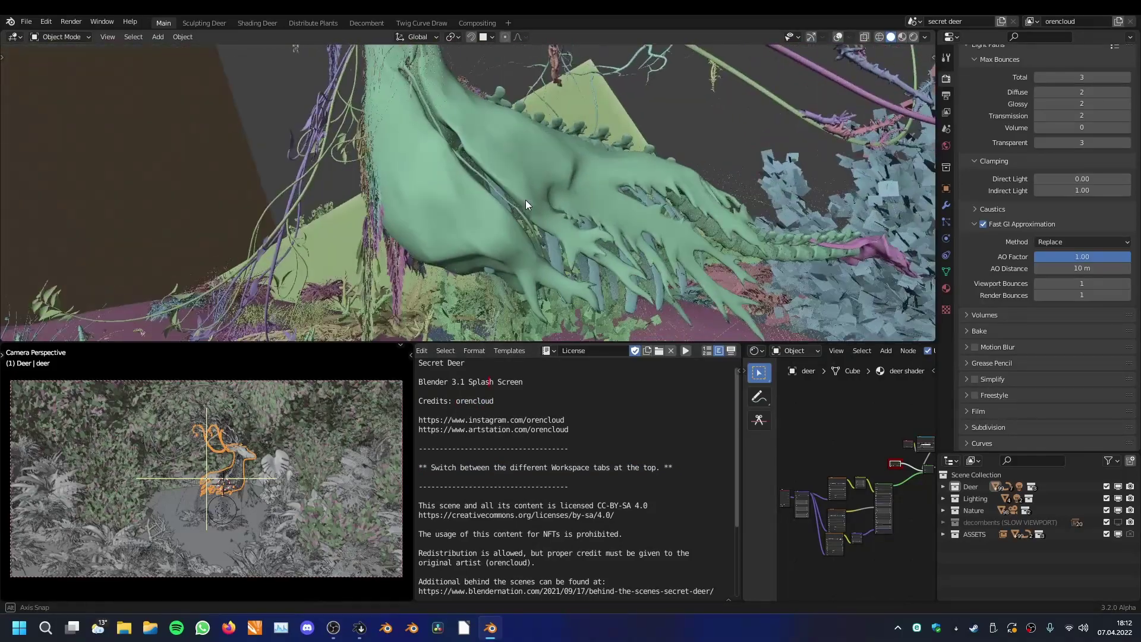
middle_click_drag(567, 261, 548, 180, "shift")
middle_click_drag(520, 191, 498, 202)
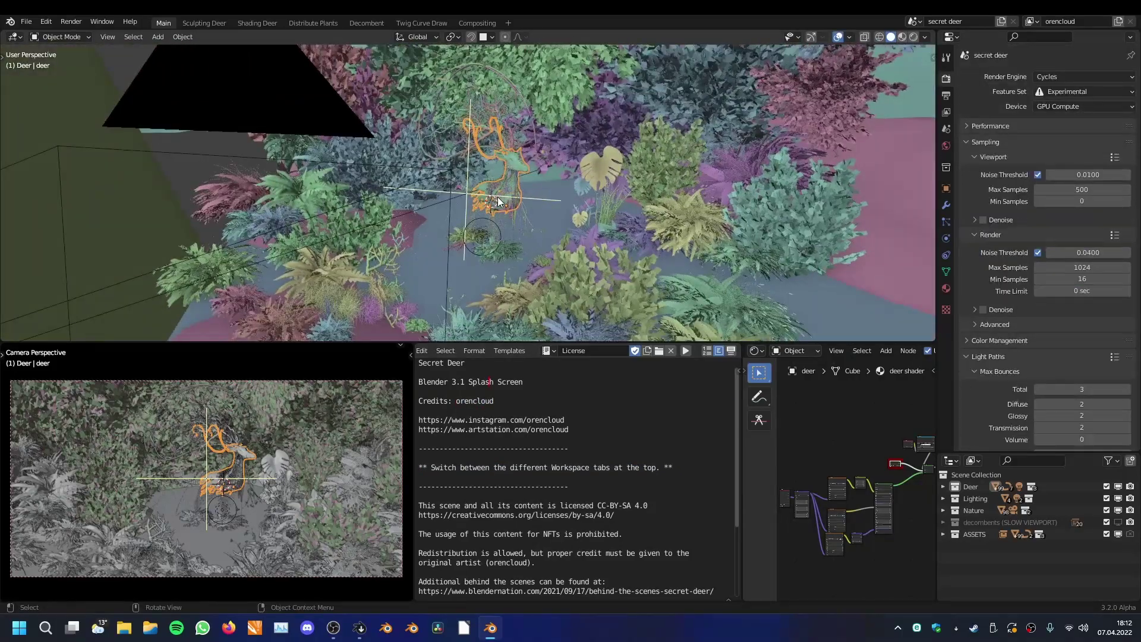
key("KP_0")
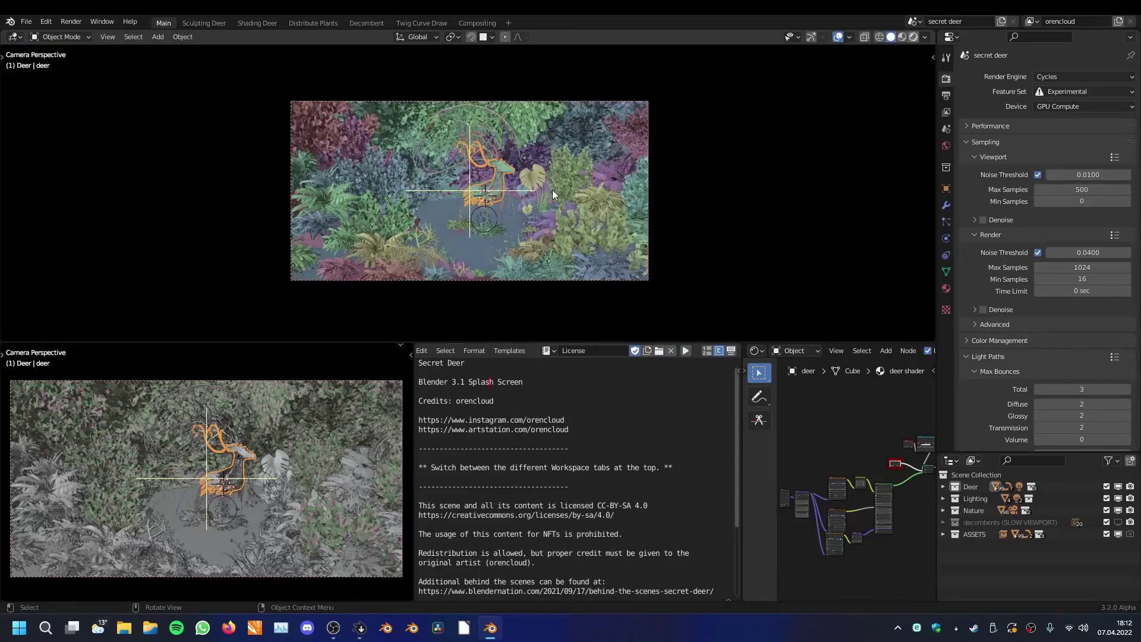
Step: Switch the main viewport to rendered shading and move the point light below the deer to the plants on the deer's right
left_click(914, 37)
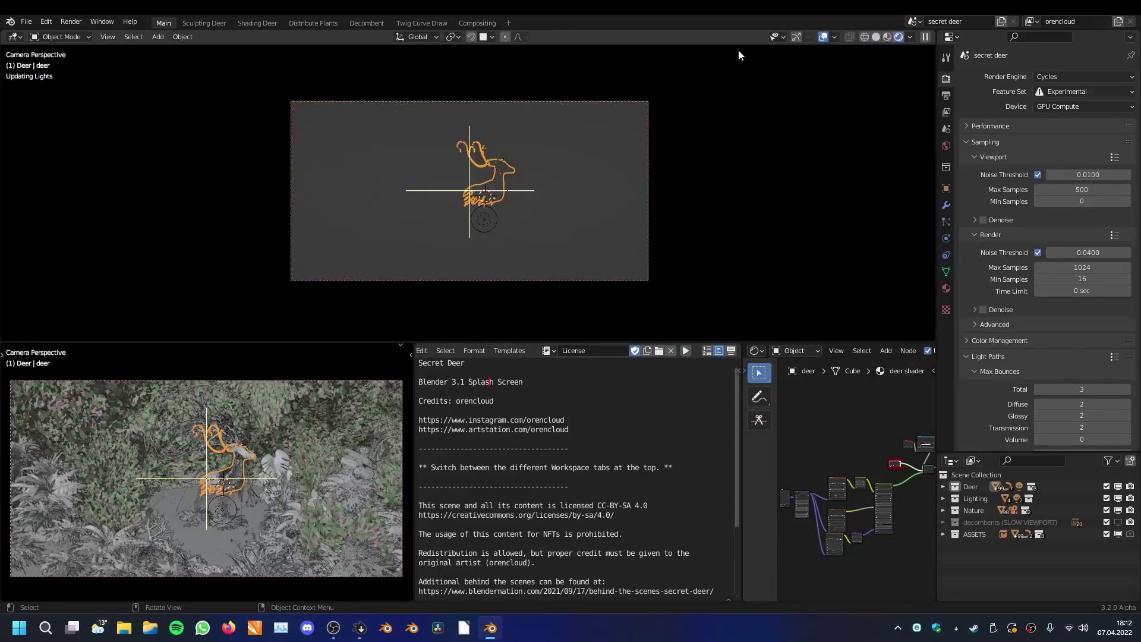
left_click(488, 224)
scroll(549, 242, "up", 3)
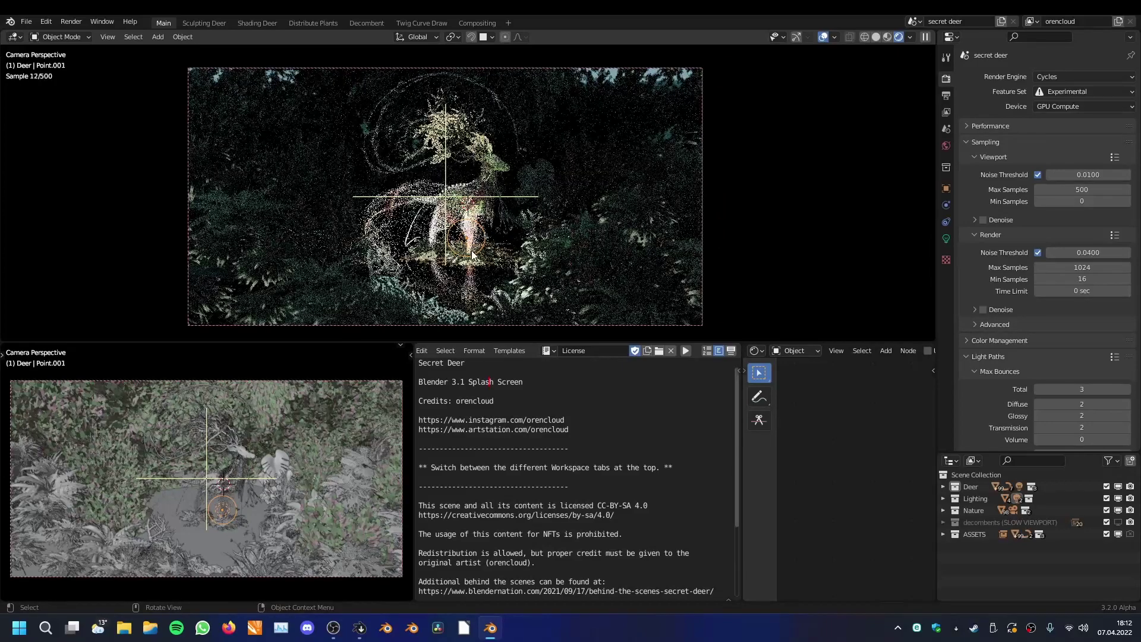
key("g")
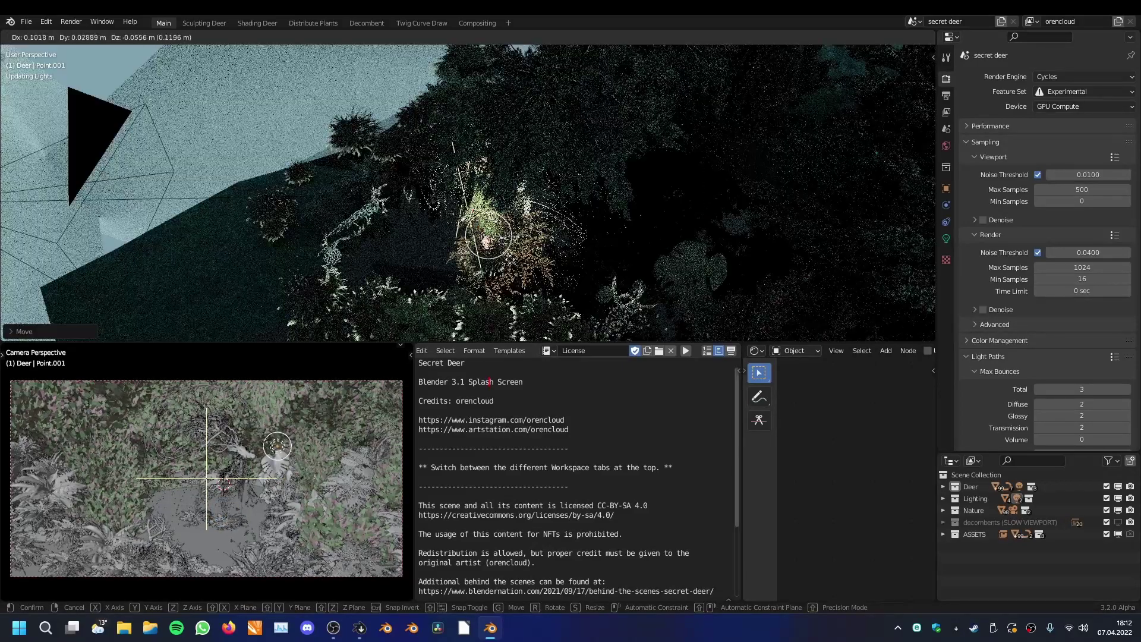
left_click(535, 278)
middle_click_drag(416, 298, 602, 159)
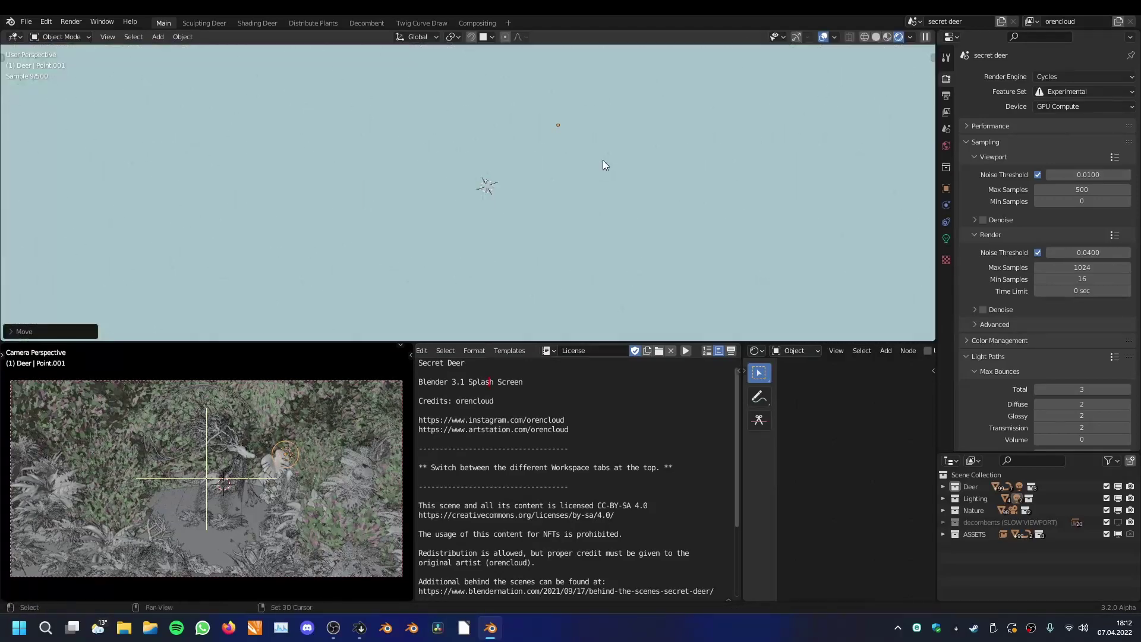
Step: Duplicate the point light, place the copy among the plants left of the deer, and return to the camera view
key("shift+d")
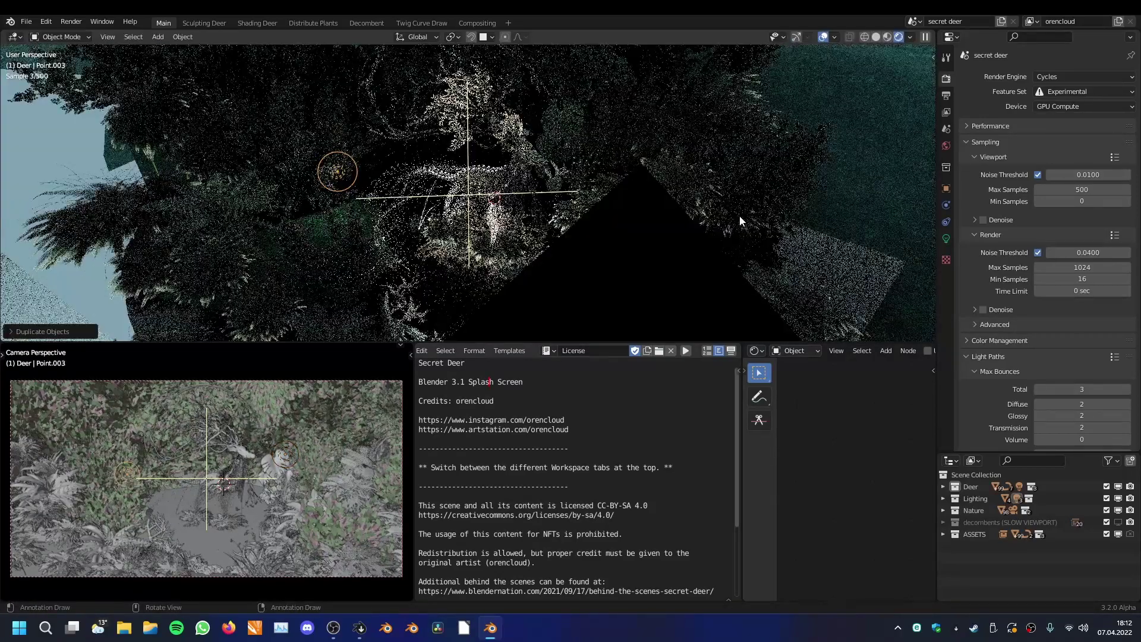
key("KP_0")
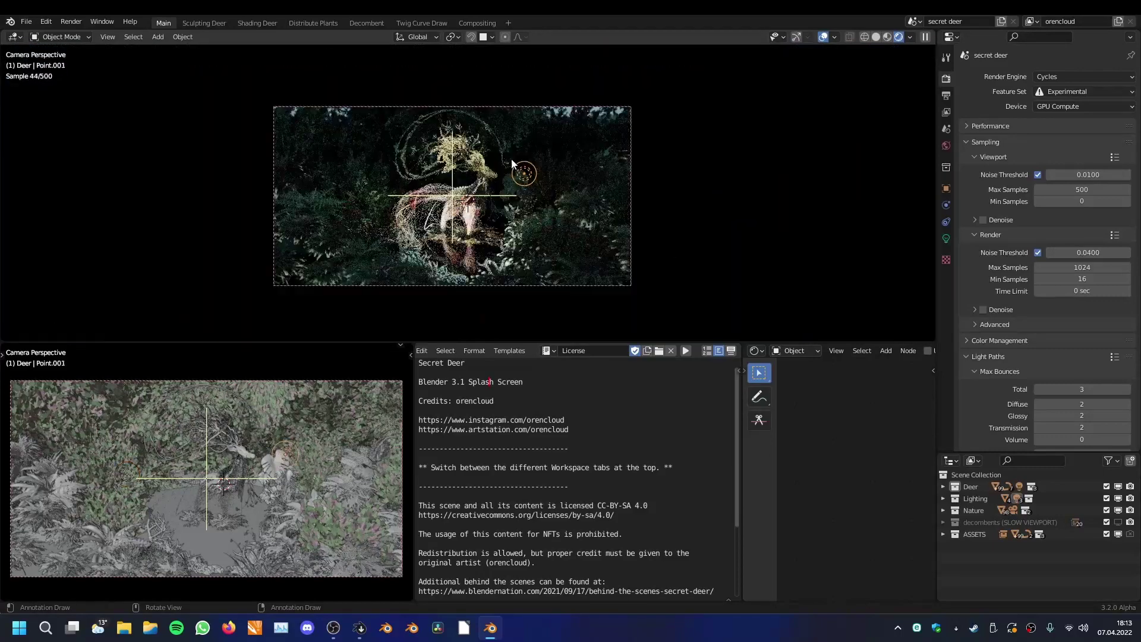
Step: Set the power of the point light right of the deer to 100 W and its colour to light blue
left_click(946, 238)
left_click(1073, 174)
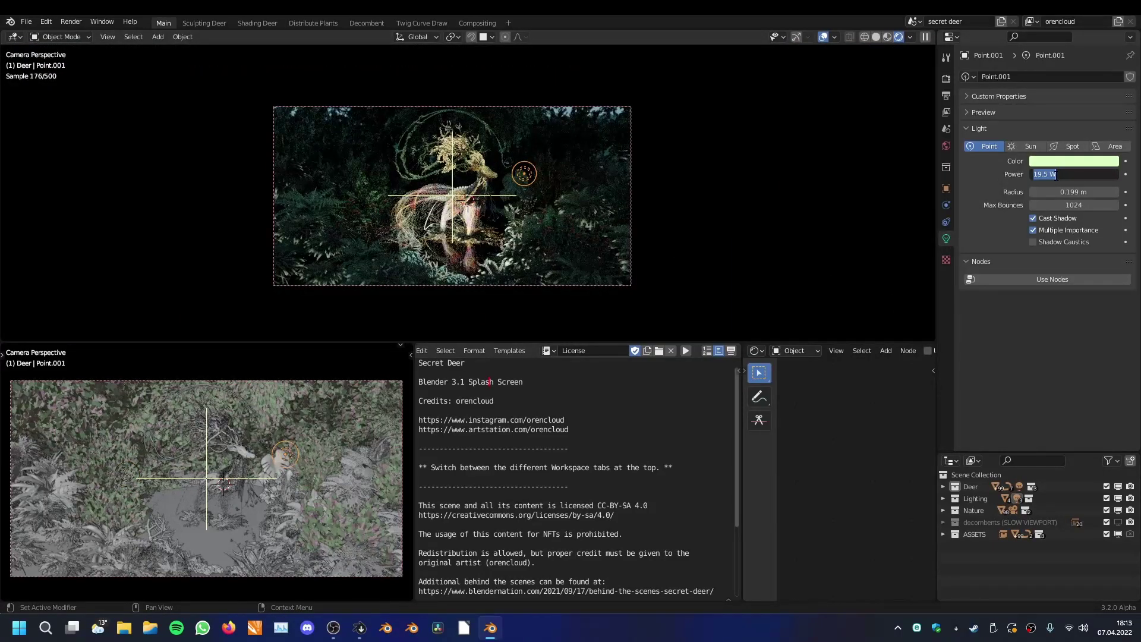
type("100")
key("Return")
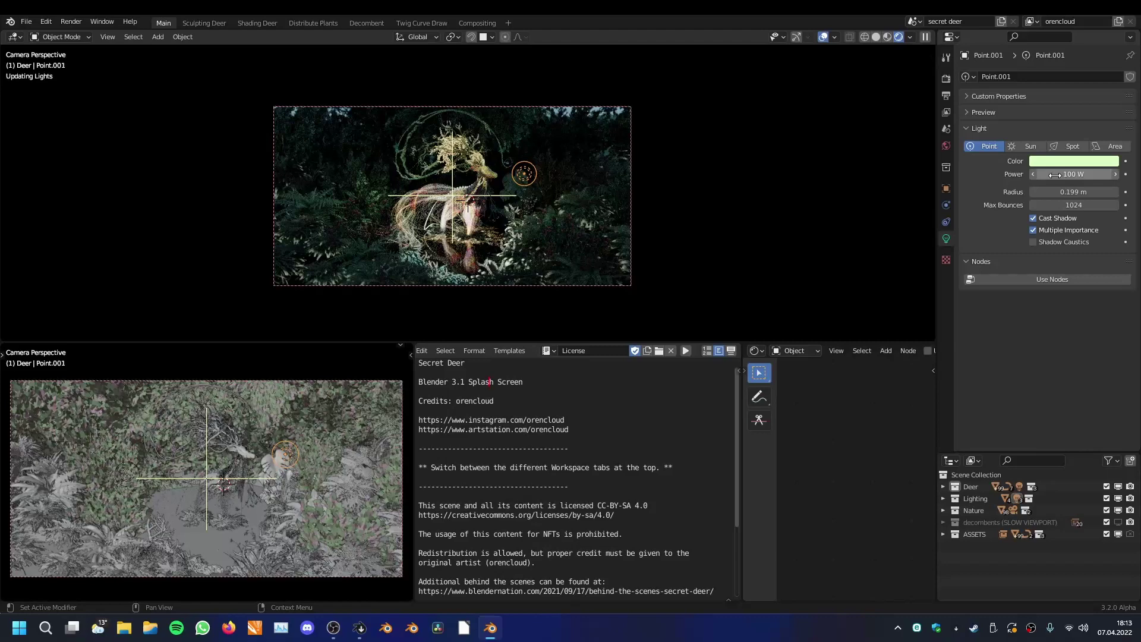
left_click(1061, 166)
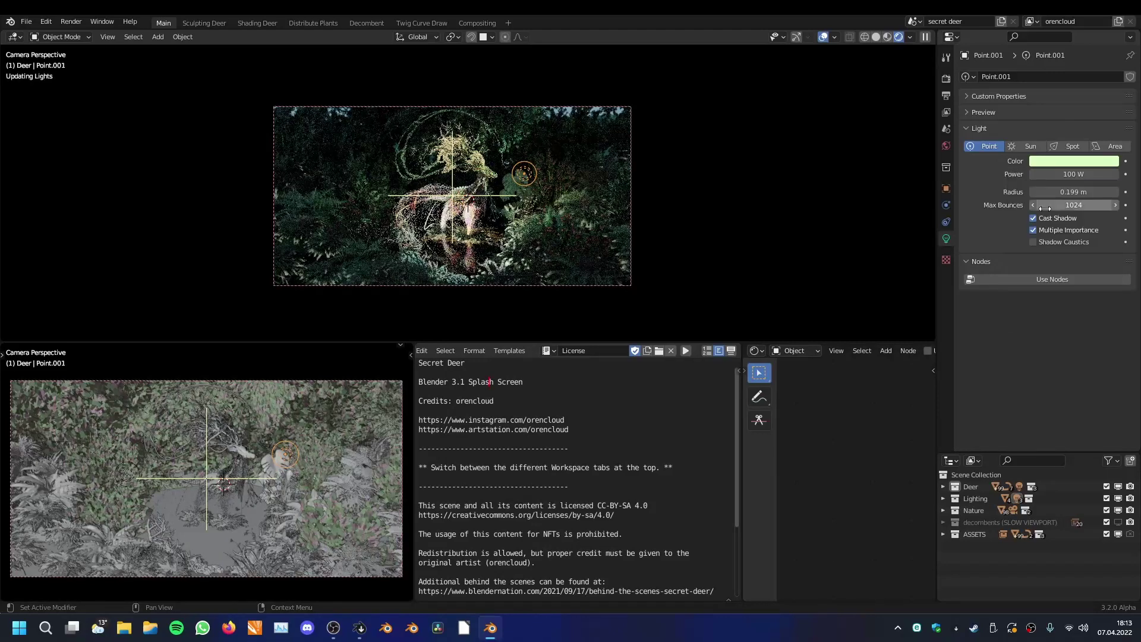
left_click(1050, 163)
left_click_drag(1047, 215, 1064, 186)
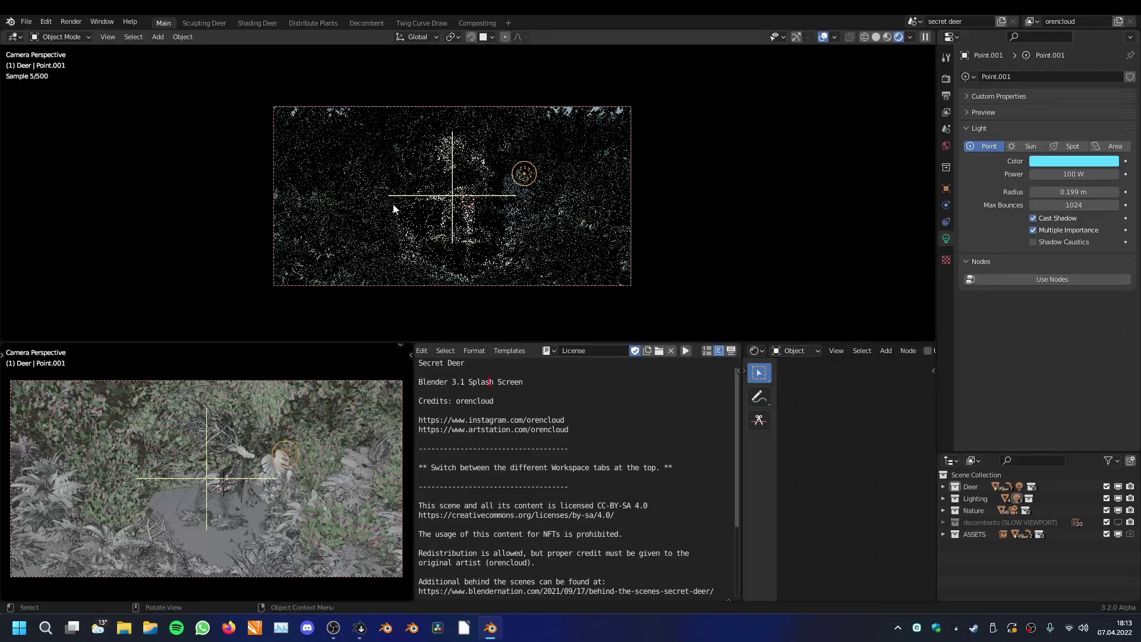
Step: Set the colour of the point light left of the deer to salmon red and its power to 100 W
left_click(380, 191)
left_click(1073, 161)
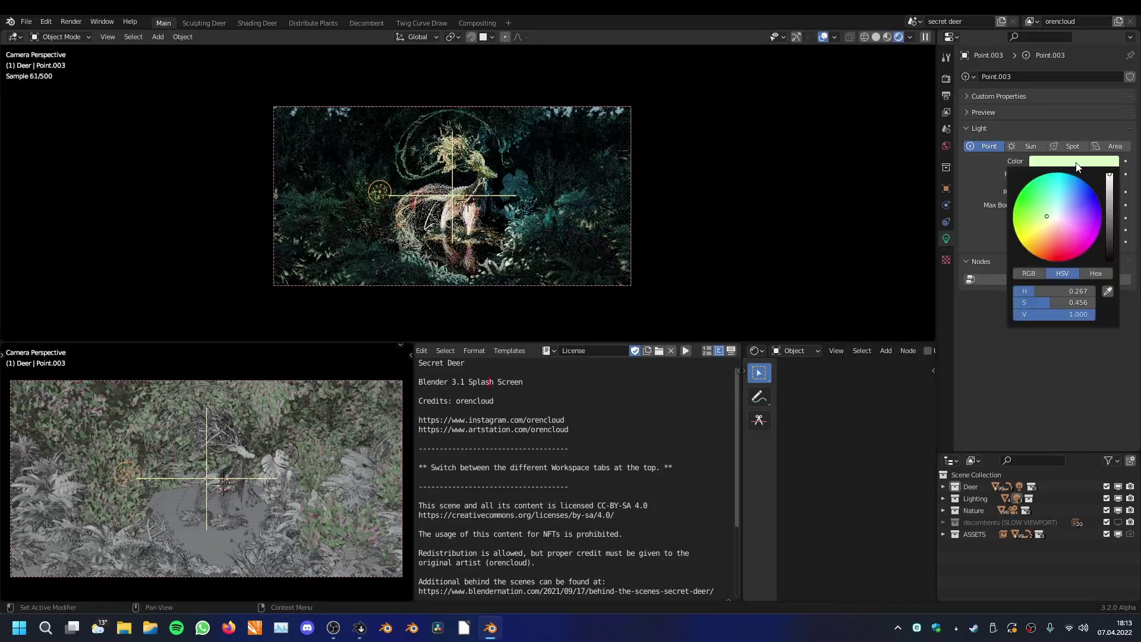
left_click(1051, 233)
left_click(1067, 174)
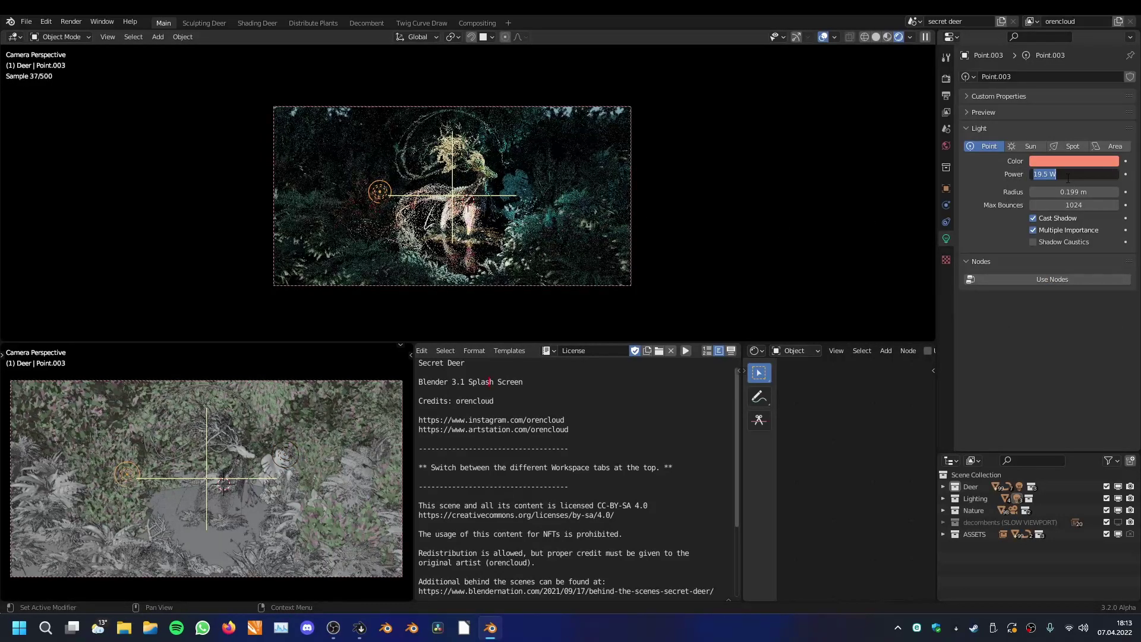
type("100")
key("Return")
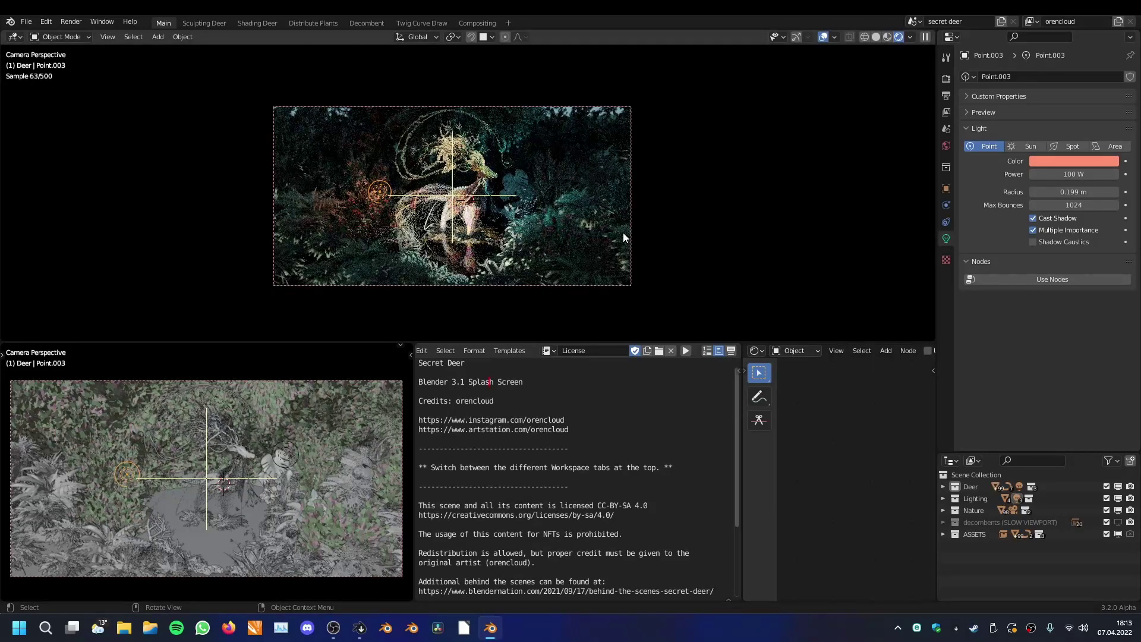
Step: Show the view layer's Light Groups settings, with more room given to the properties area
scroll(622, 232, "up", 1)
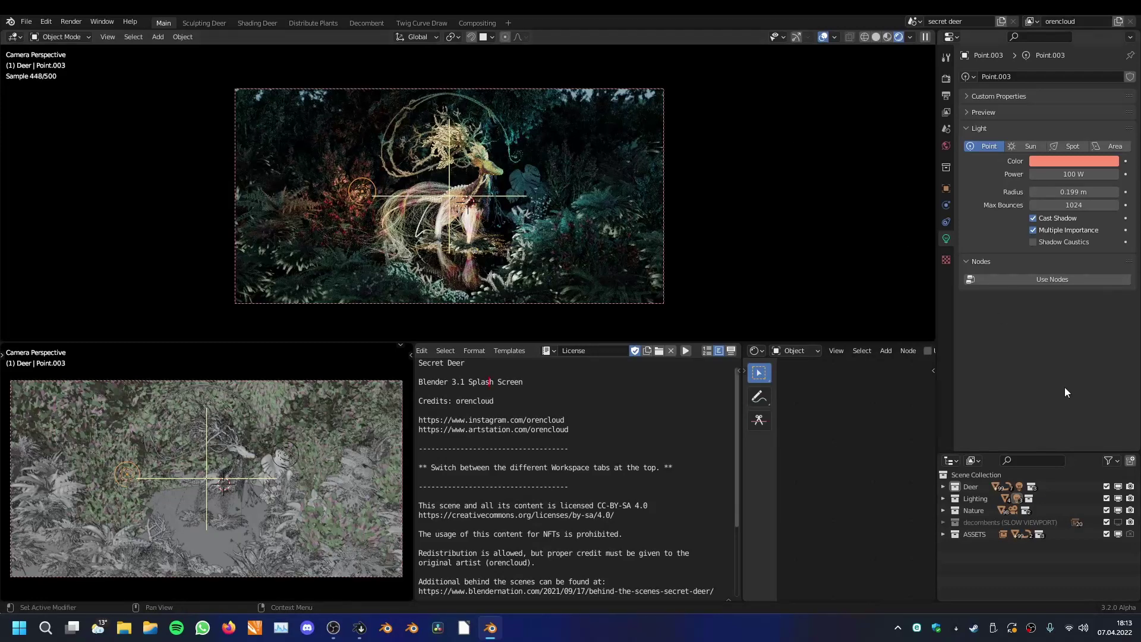
left_click_drag(1007, 452, 1008, 460)
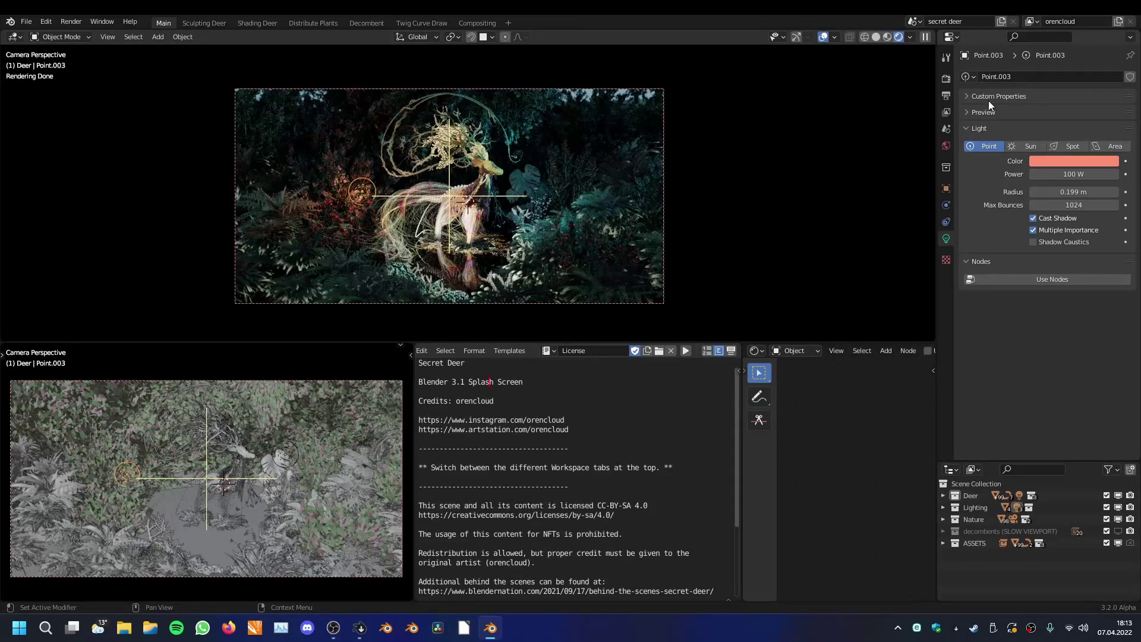
left_click(944, 114)
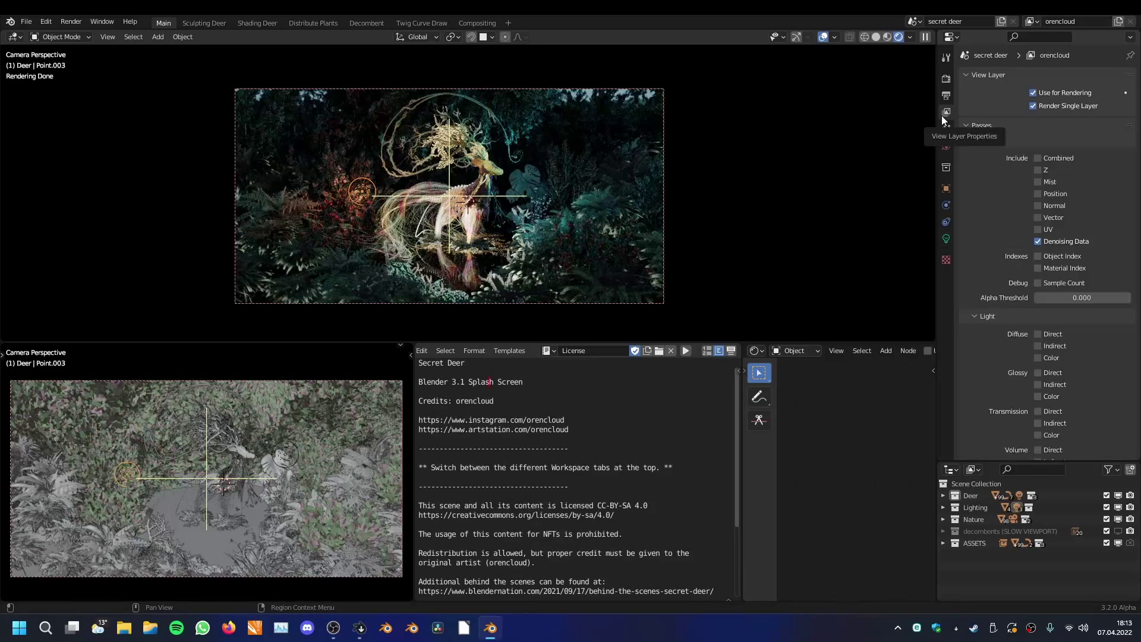
scroll(1006, 158, "down", 10)
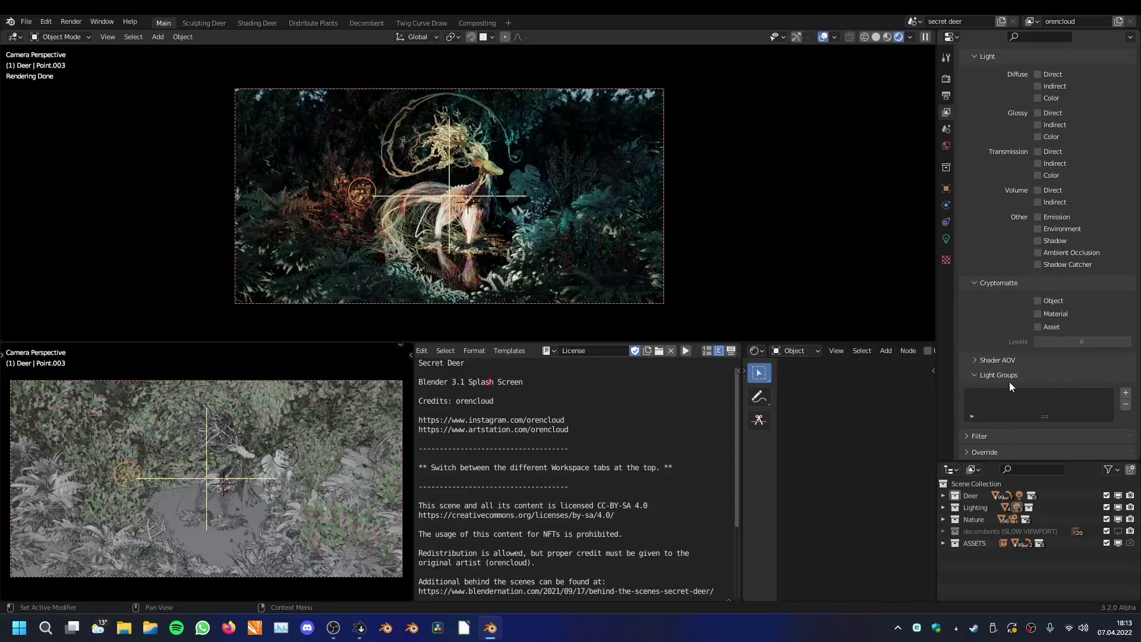
left_click(976, 379)
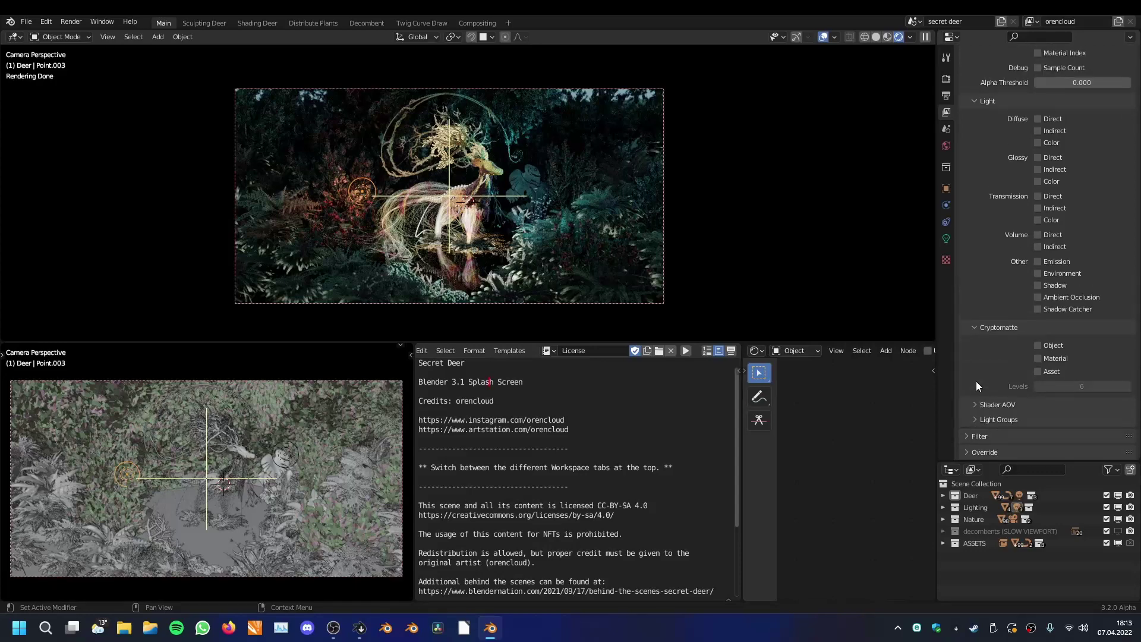
left_click(976, 421)
scroll(1009, 396, "down", 3)
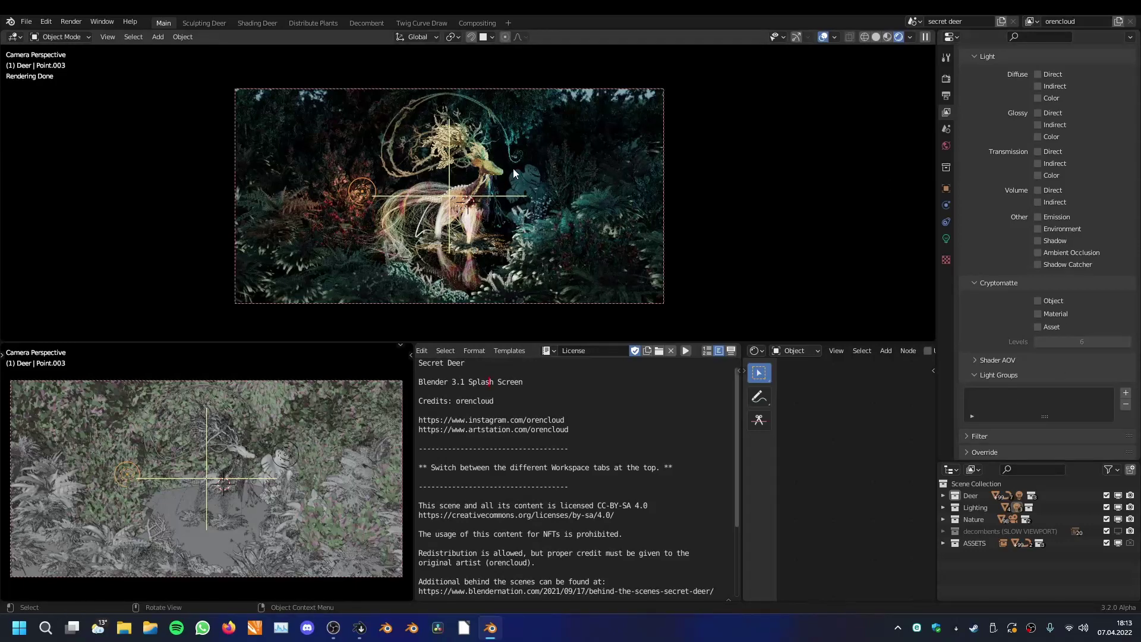
left_click(533, 171)
left_click(359, 188)
scroll(587, 212, "up", 1)
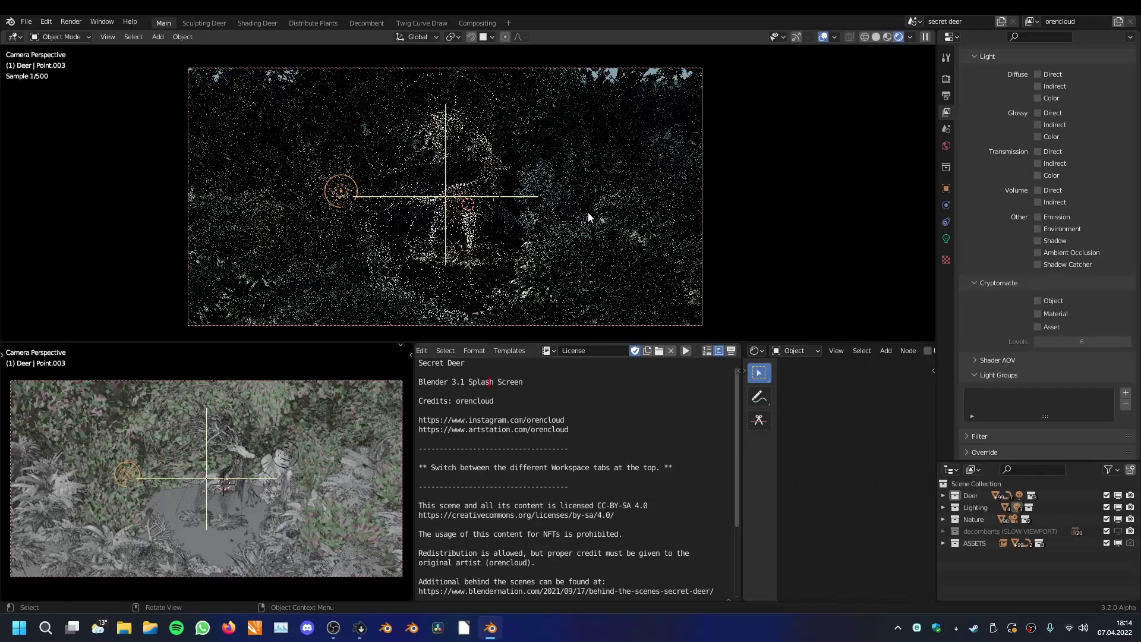
left_click(546, 173)
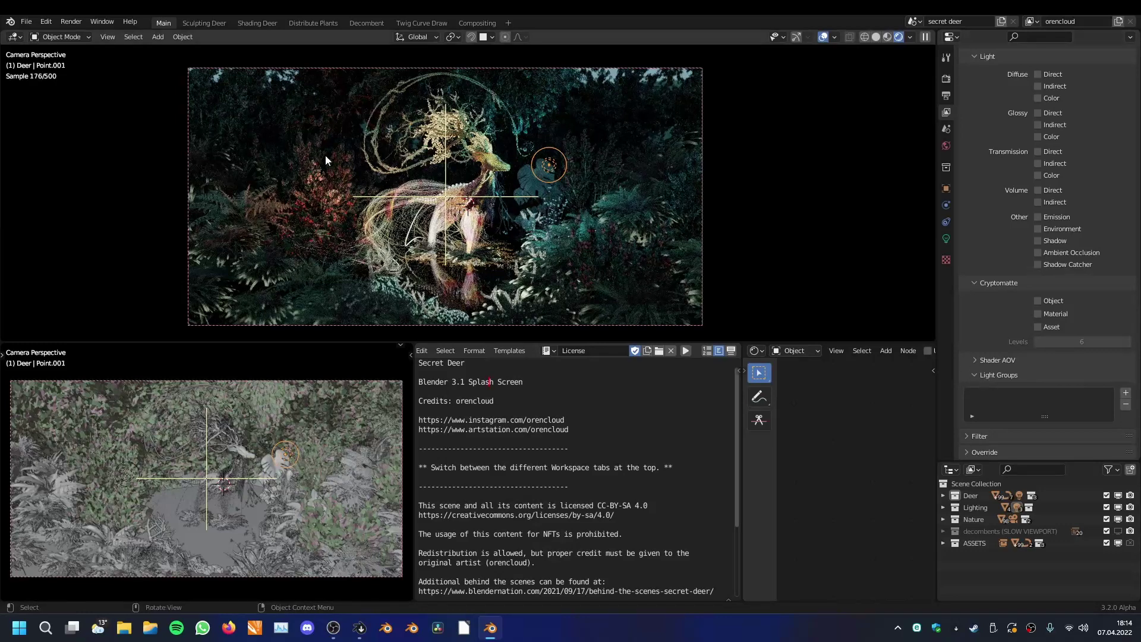
left_click(335, 179)
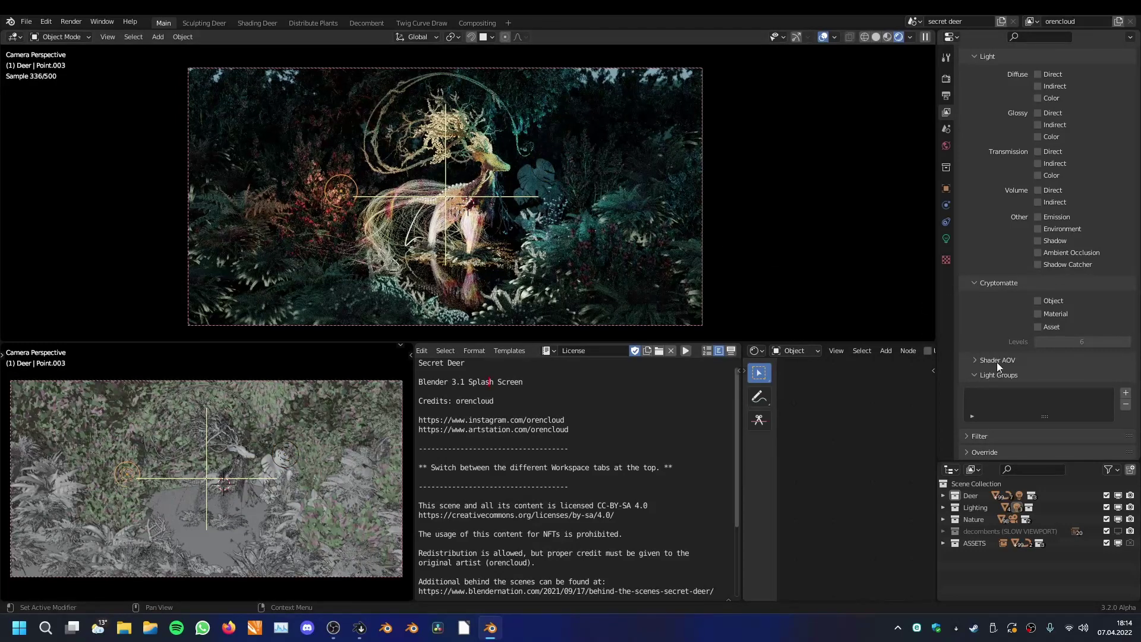
left_click(547, 165)
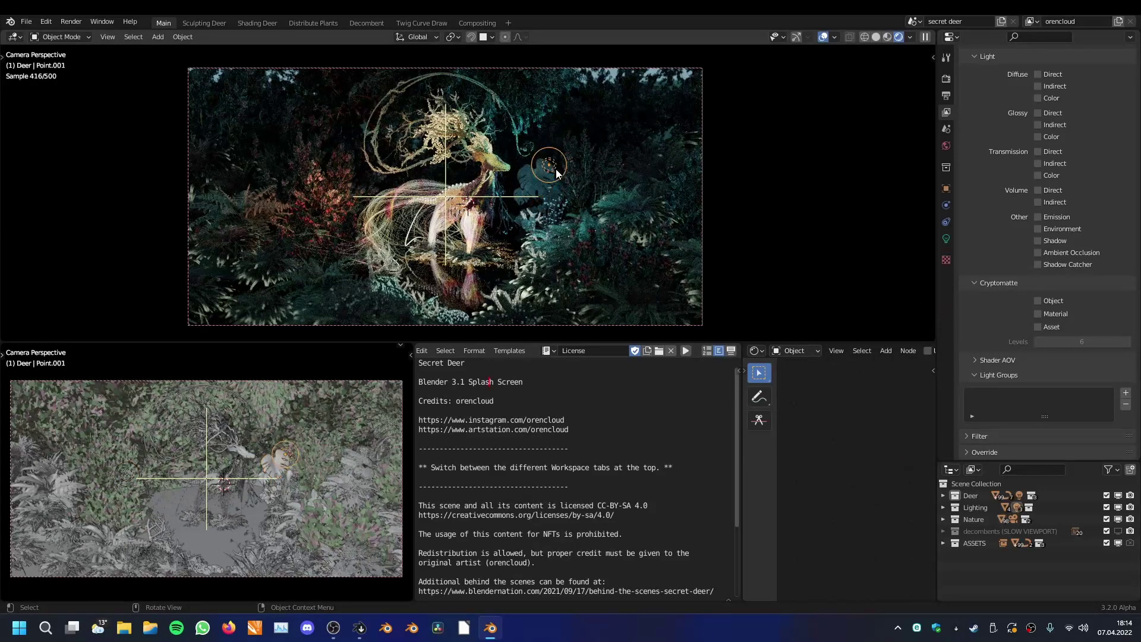
Step: Add two light groups to the view layer, named Blue Light and Red Light
left_click(1125, 393)
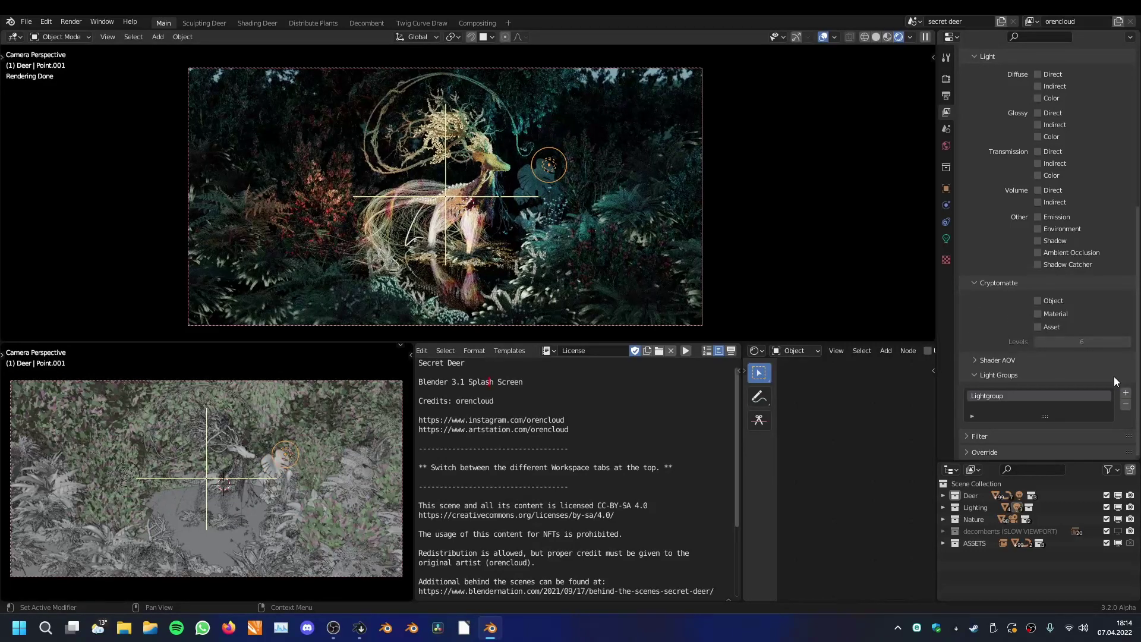
type("Blue")
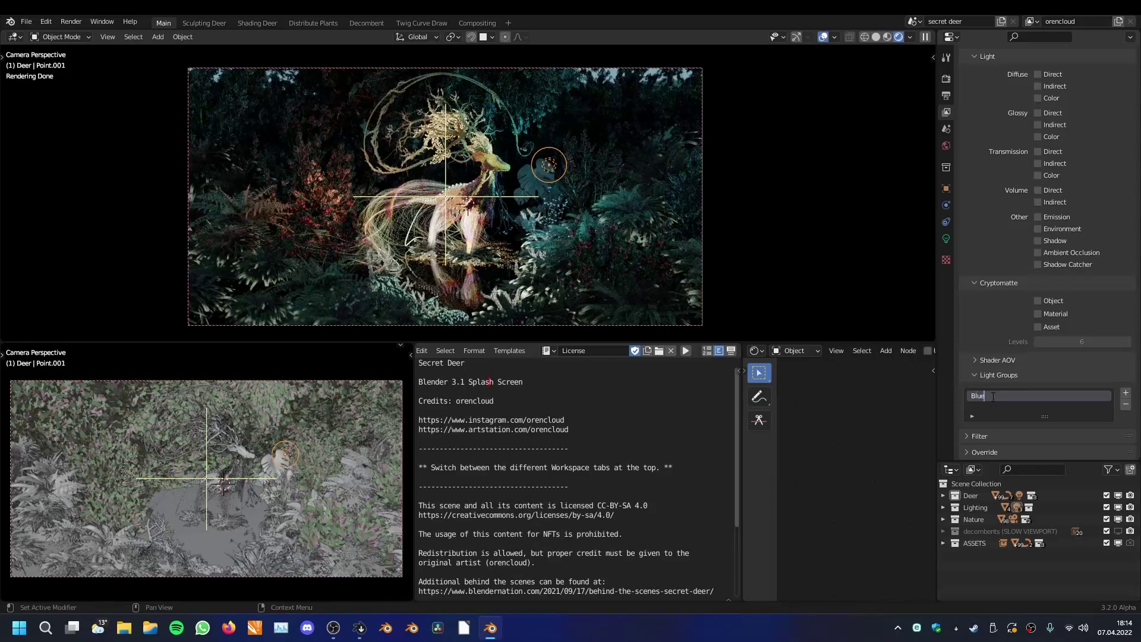
type("m Light")
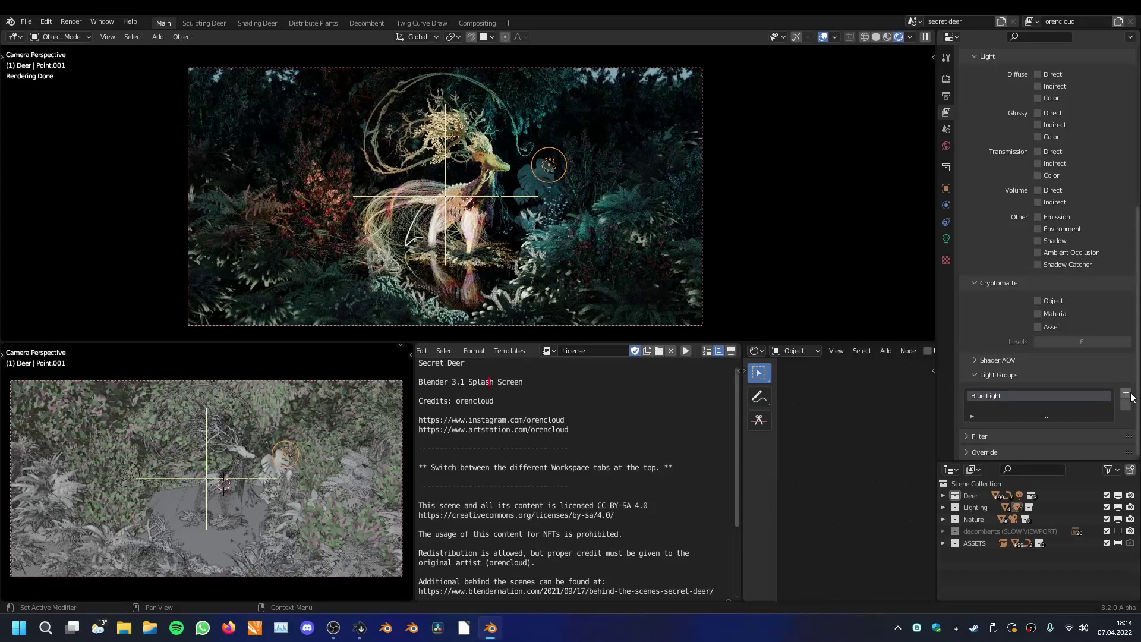
left_click(1125, 392)
type("Red Light")
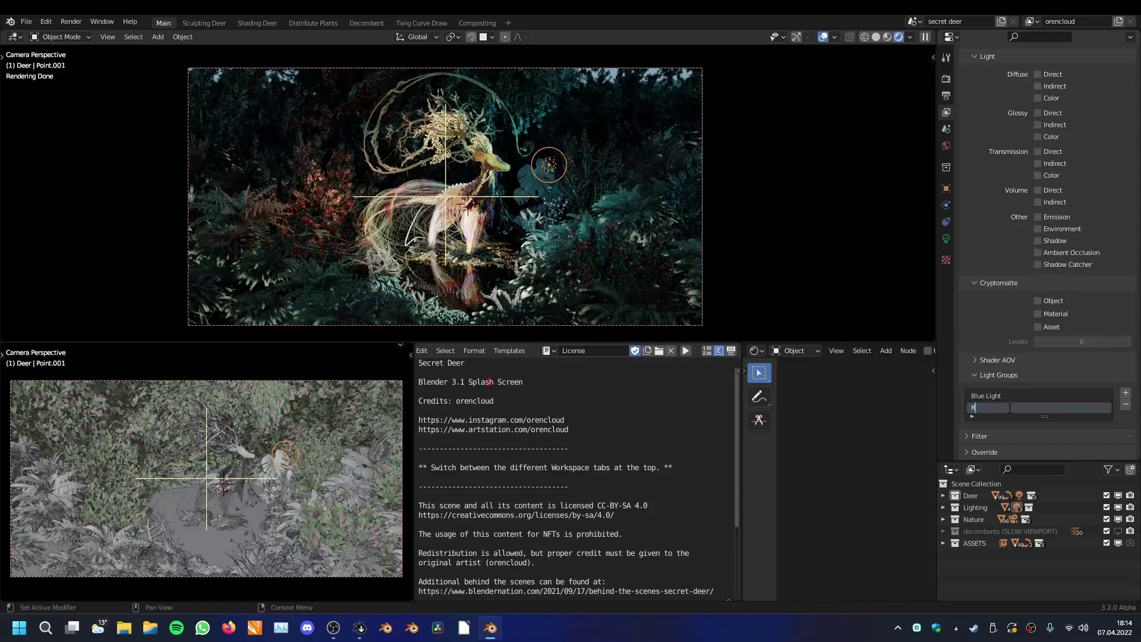
key("Return")
Step: Assign the blue point light right of the deer to the Blue Light group in its object shading settings
left_click(331, 190)
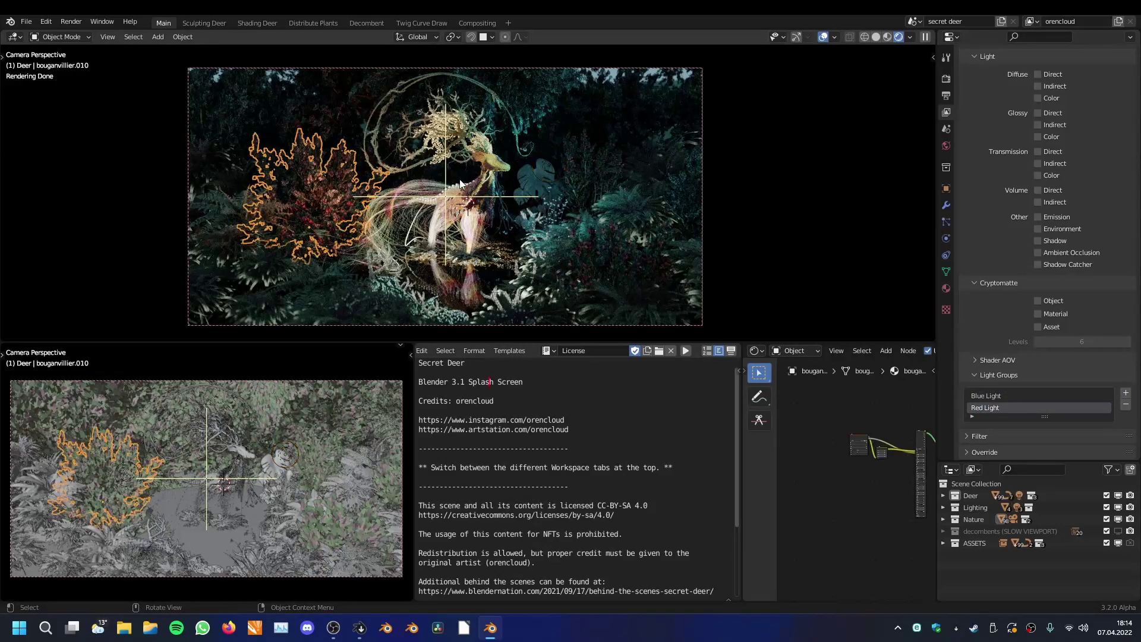
left_click(341, 191)
left_click(545, 169)
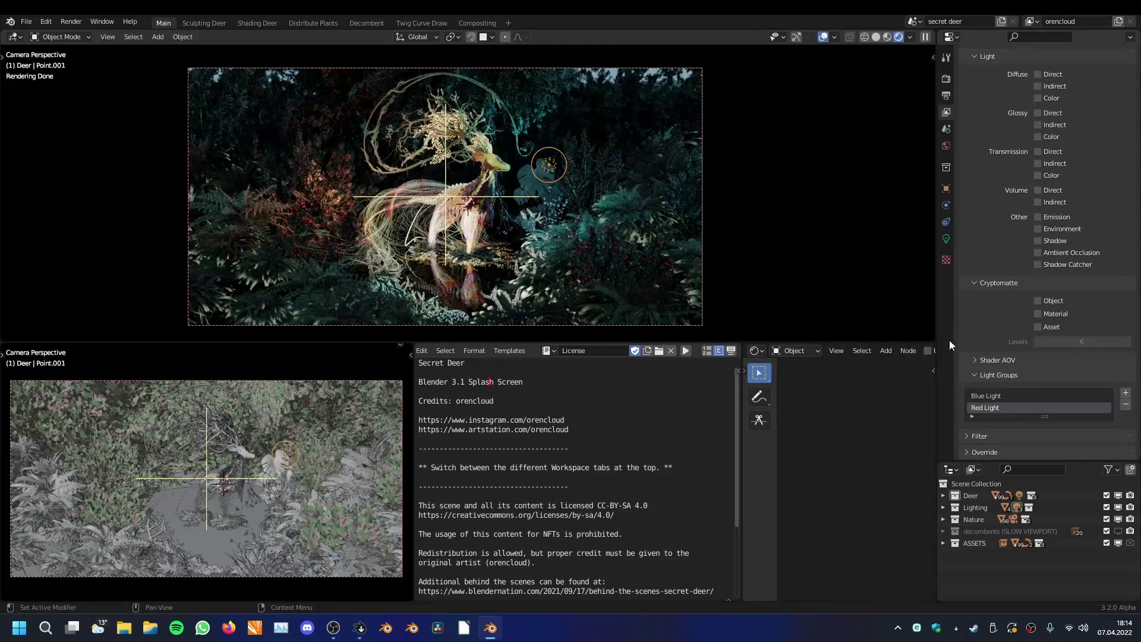
left_click(946, 238)
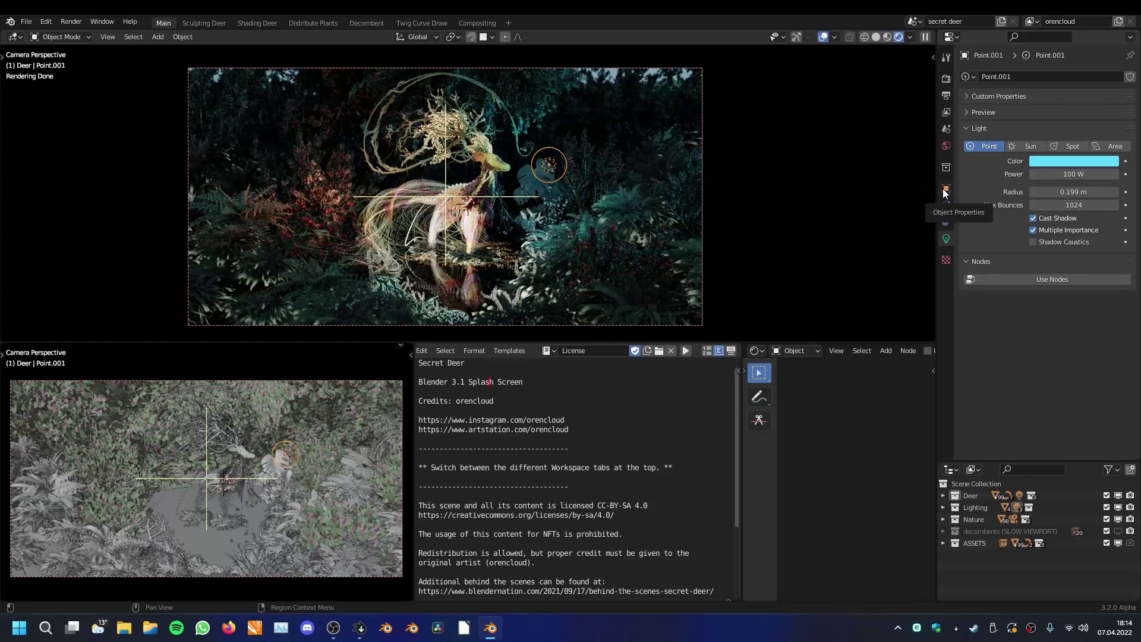
left_click(944, 189)
scroll(1004, 208, "down", 15)
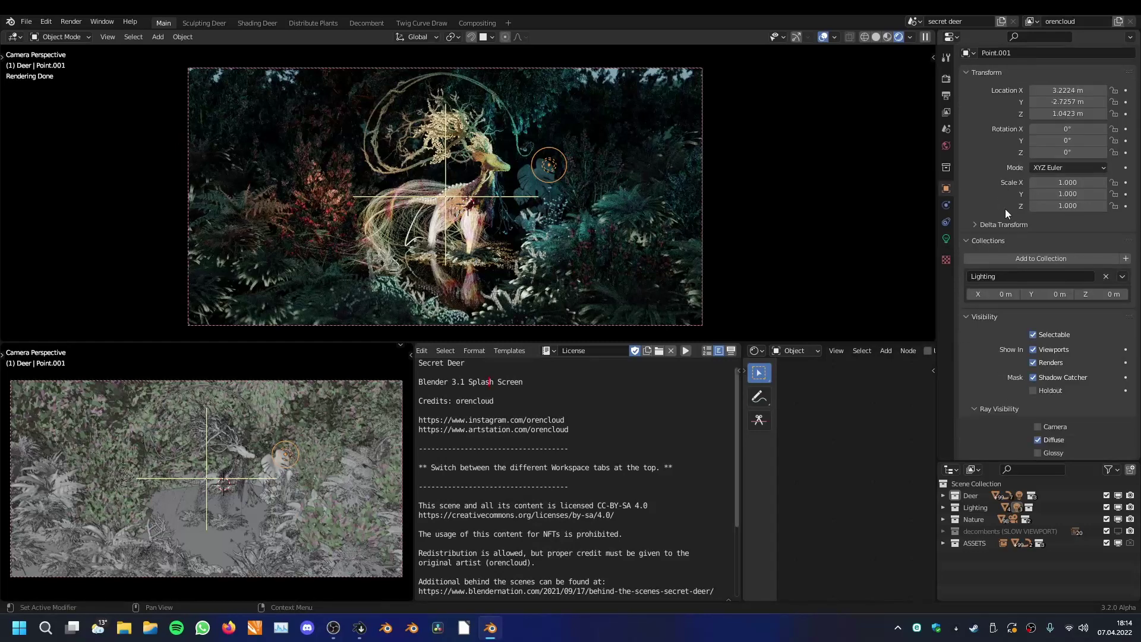
scroll(1004, 212, "down", 2)
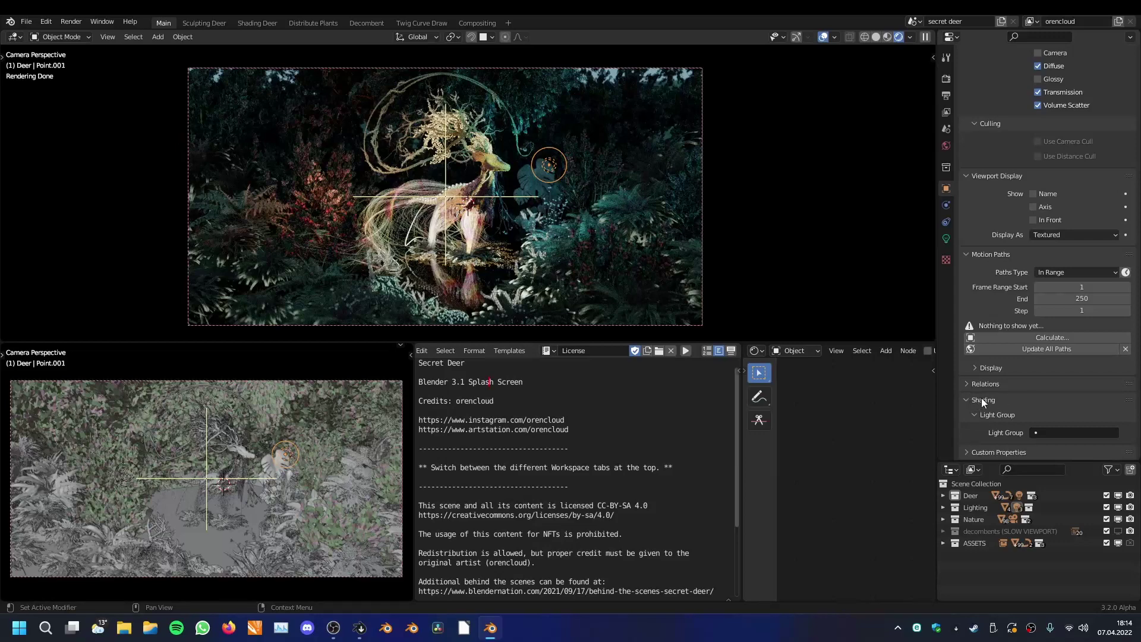
left_click(972, 418)
left_click(978, 433)
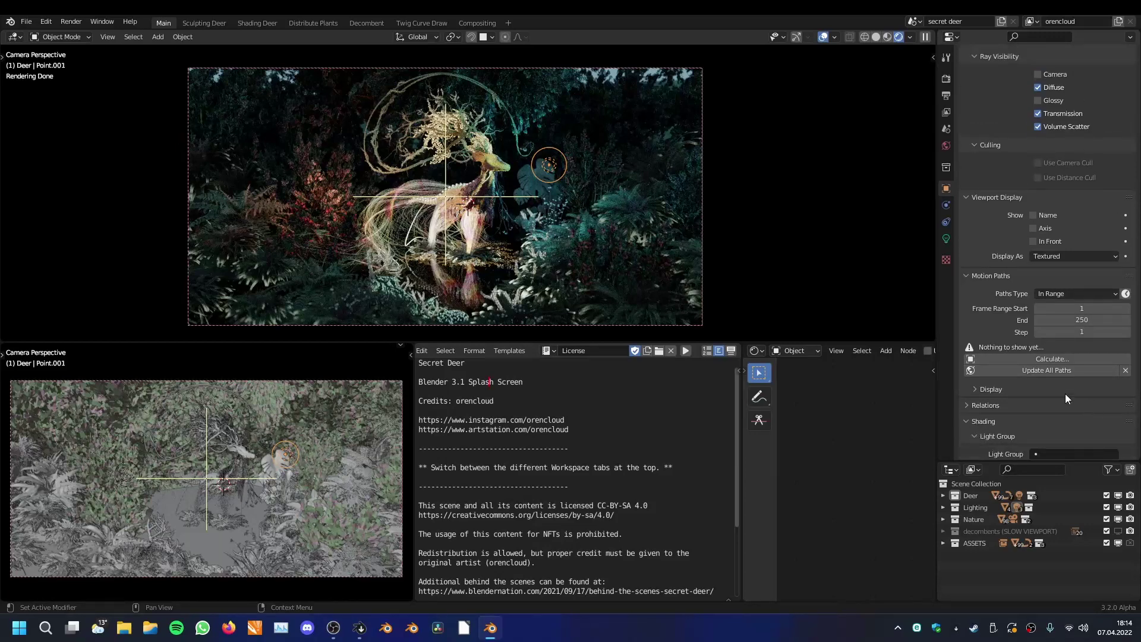
scroll(1064, 394, "down", 1)
left_click(1083, 434)
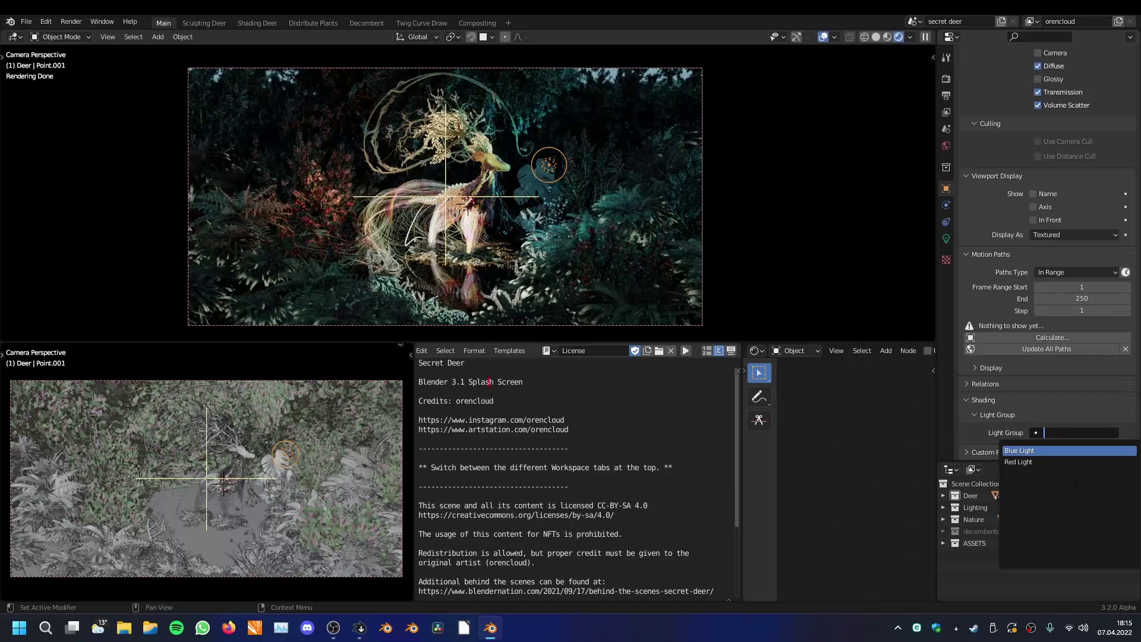
left_click(1031, 452)
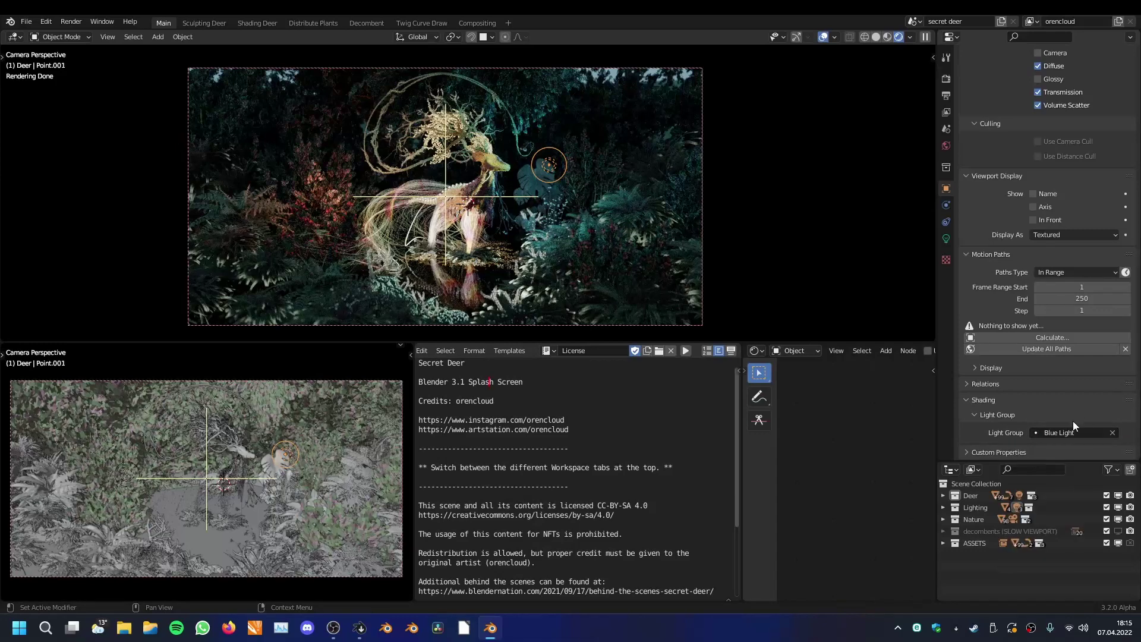
Step: Assign the red point light left of the deer to the Red Light group
left_click(328, 192)
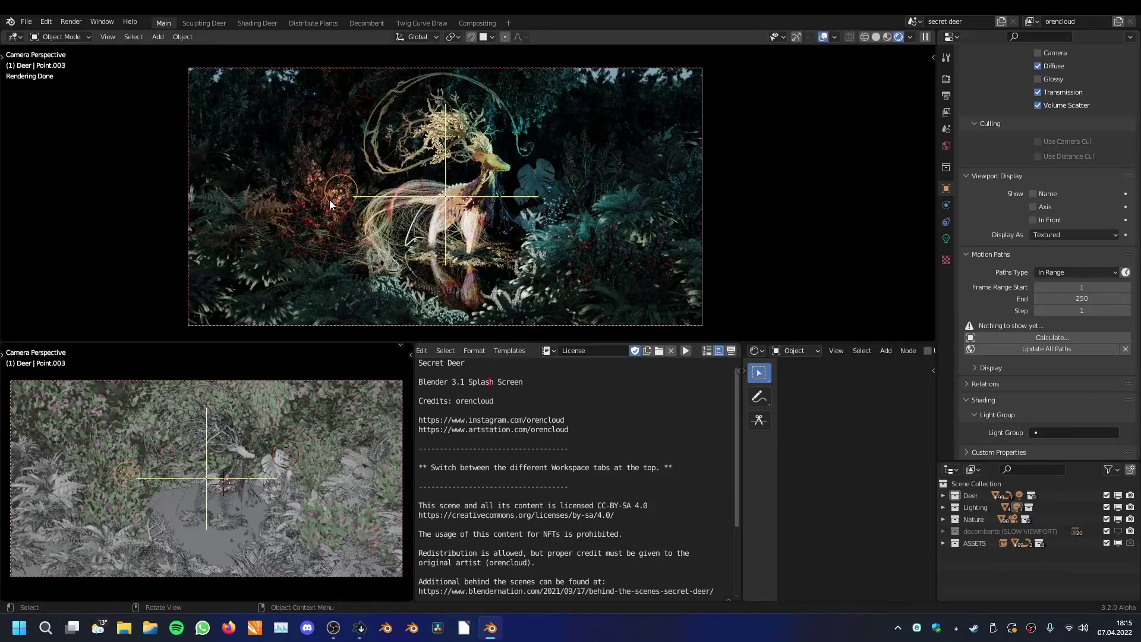
left_click(1064, 433)
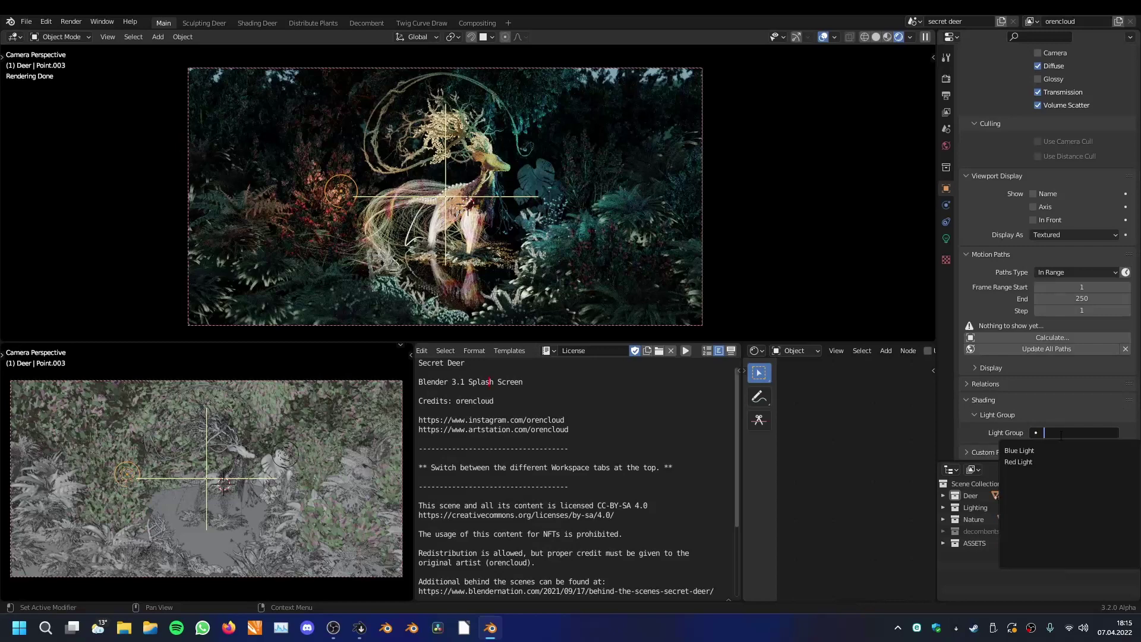
left_click(1045, 462)
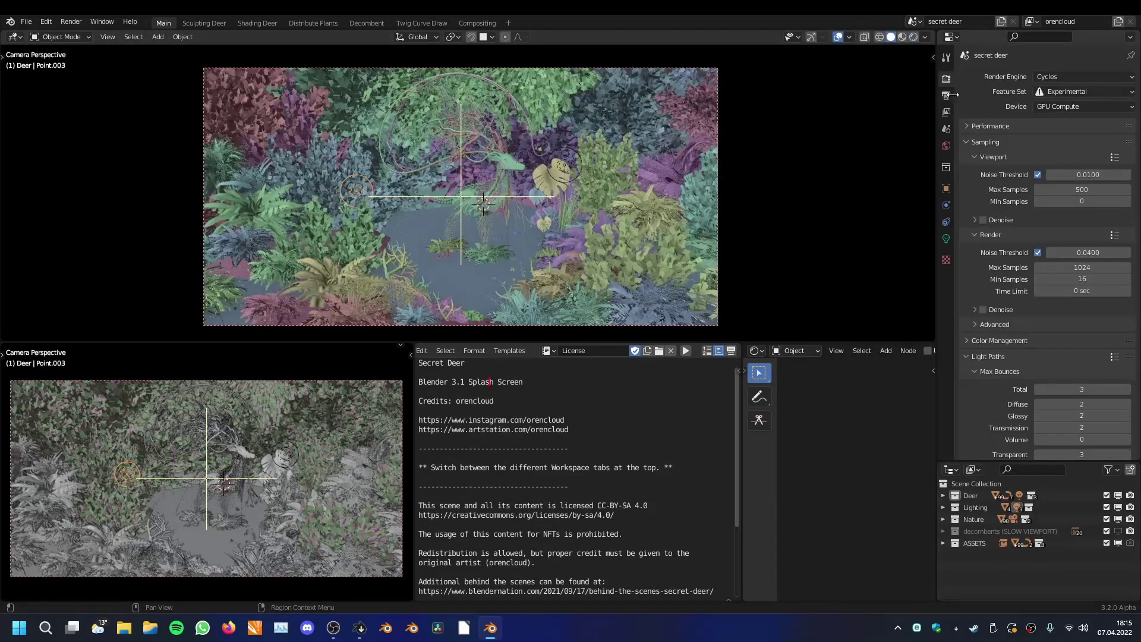
Step: Apply the HDTV 1080p preset to the render output format
left_click(946, 95)
left_click(1114, 75)
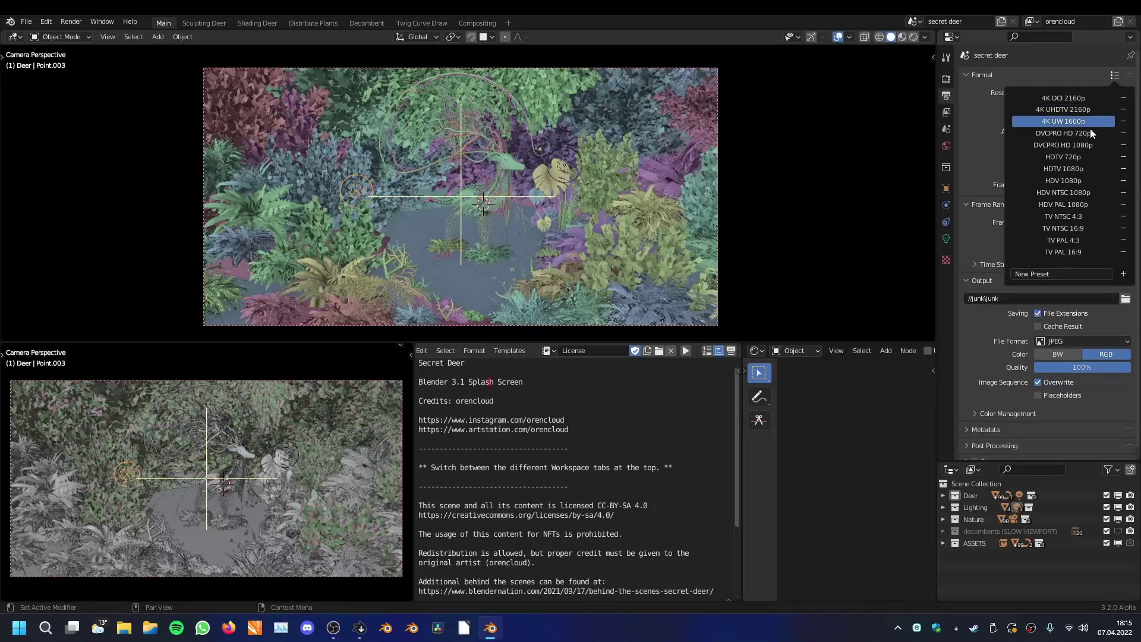
left_click(1063, 169)
Step: Set the maximum render samples to 200 and render the image
left_click(946, 78)
scroll(1056, 219, "down", 1)
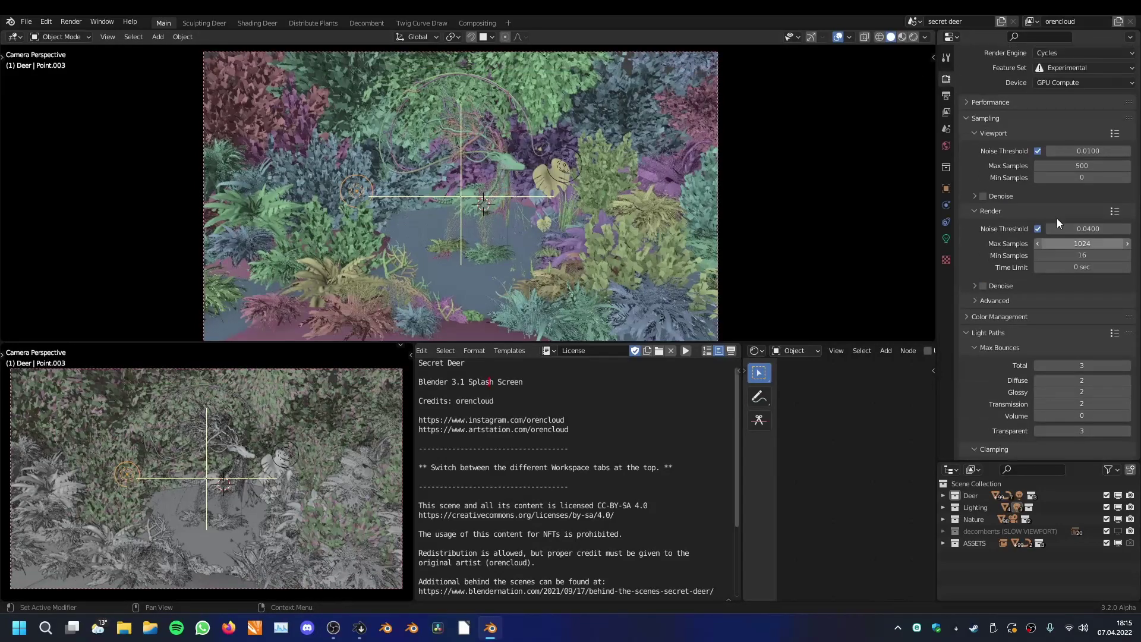
scroll(1056, 219, "up", 1)
double_click(1095, 267)
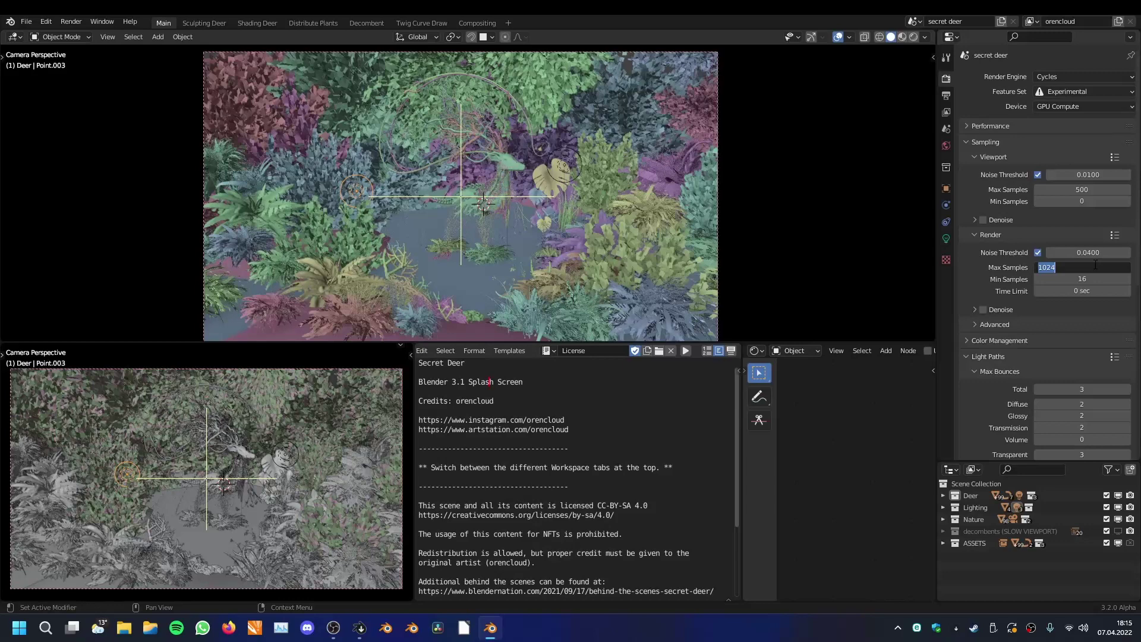
type("200")
key("Return")
key("F12")
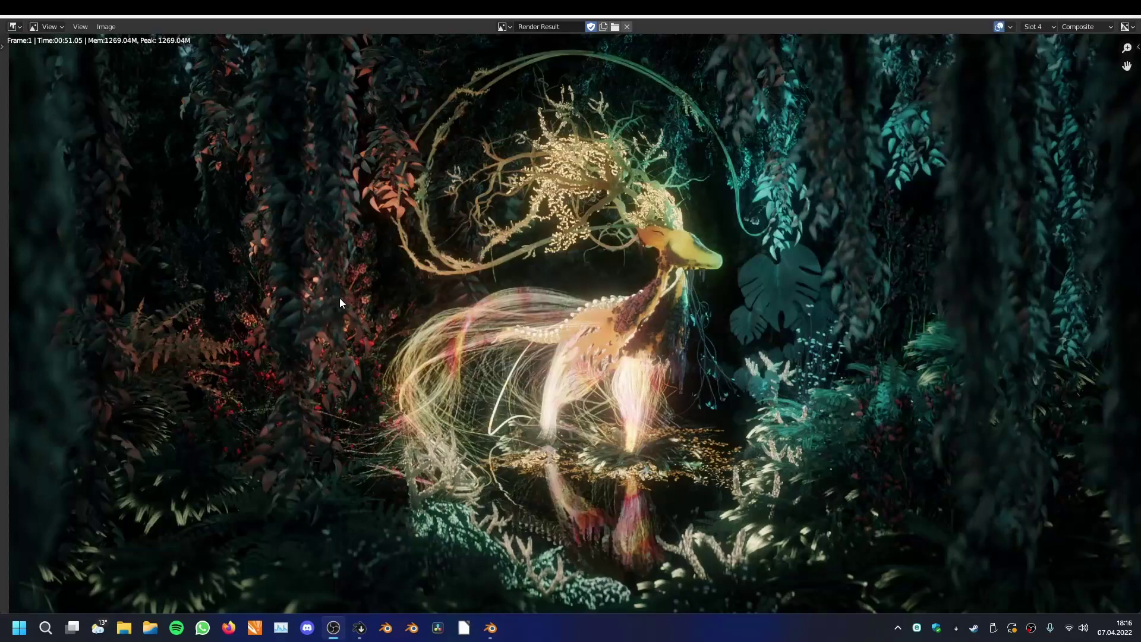
Step: Switch to the Compositing workspace and maximize the node editor showing the compositing node tree
scroll(476, 269, "down", 3)
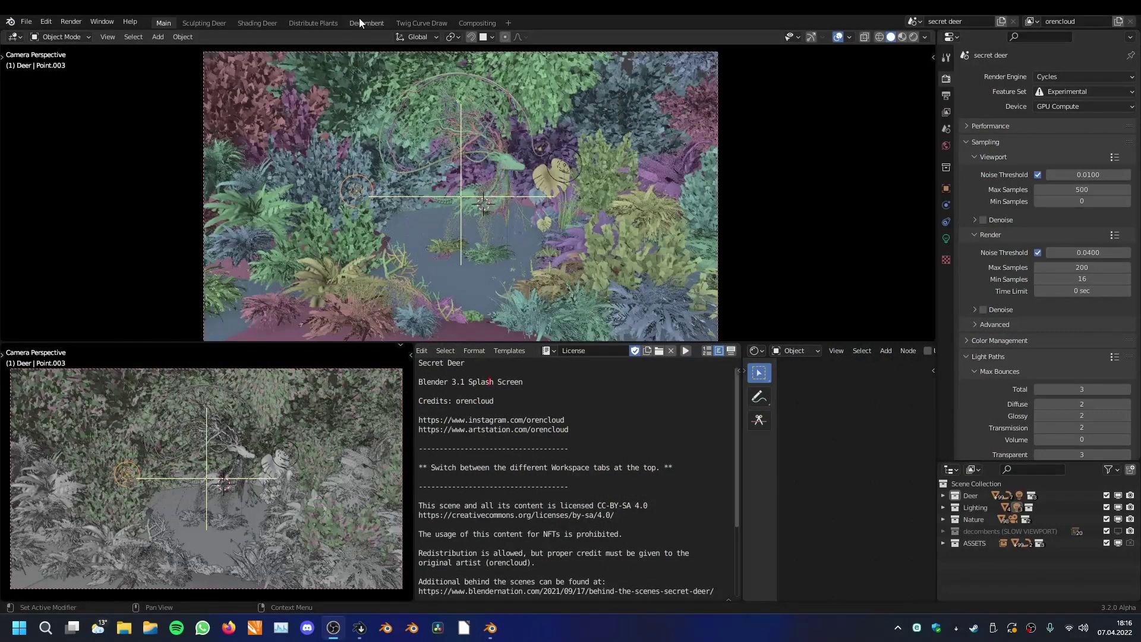
left_click(476, 23)
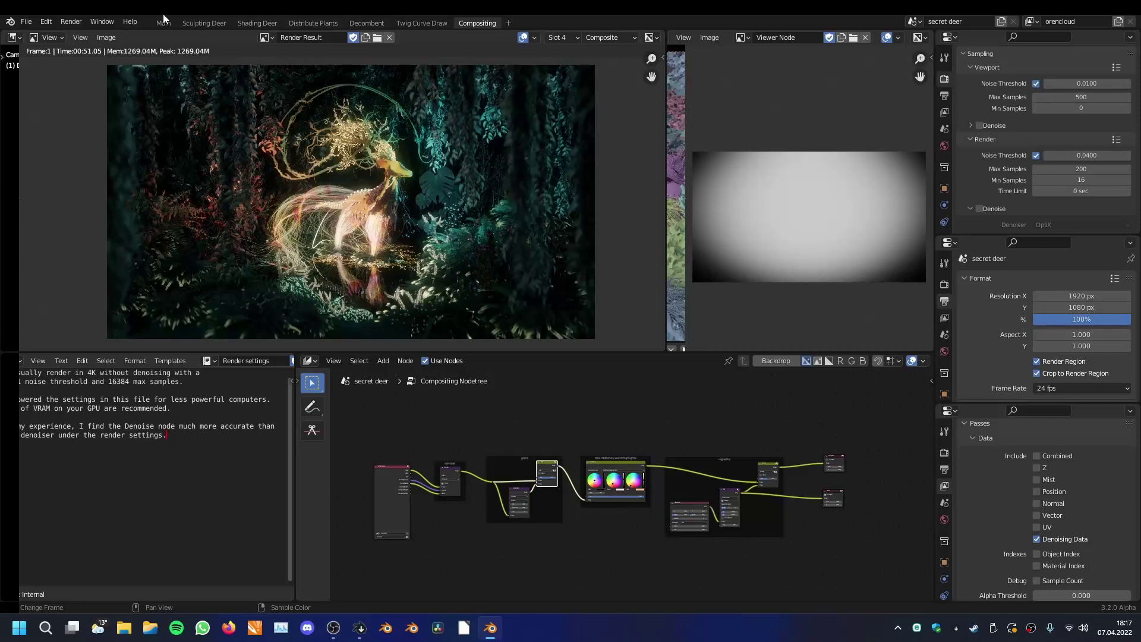
scroll(520, 433, "down", 3)
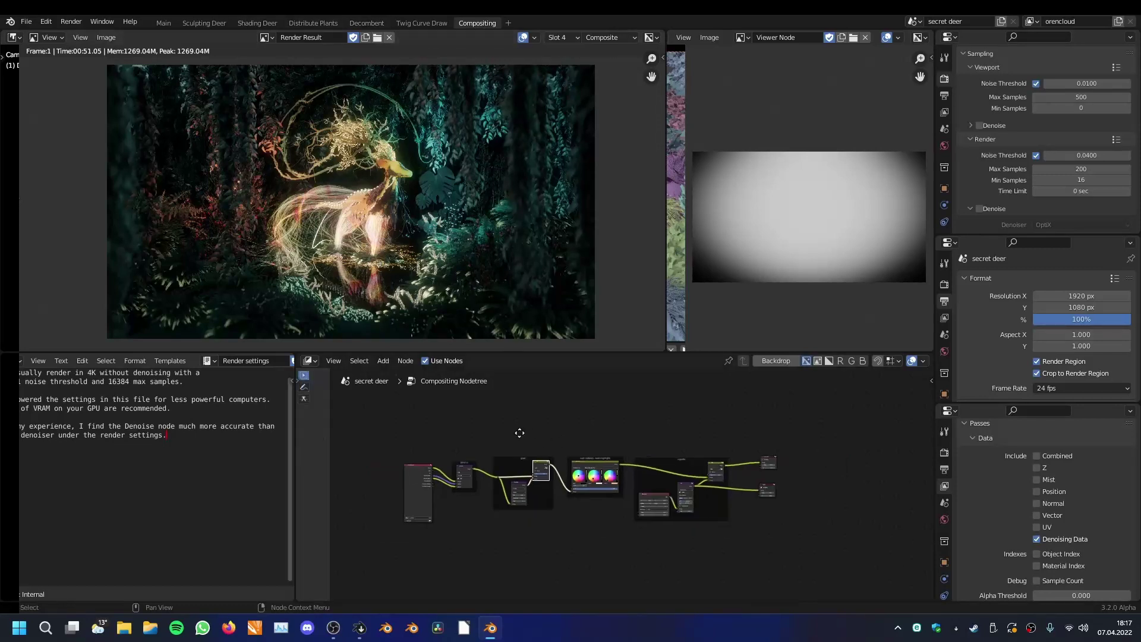
middle_click_drag(519, 432, 481, 418)
scroll(515, 433, "up", 5)
middle_click_drag(556, 429, 613, 424)
scroll(634, 429, "down", 2)
scroll(633, 429, "up", 2)
key("ctrl+space")
scroll(628, 298, "down", 2)
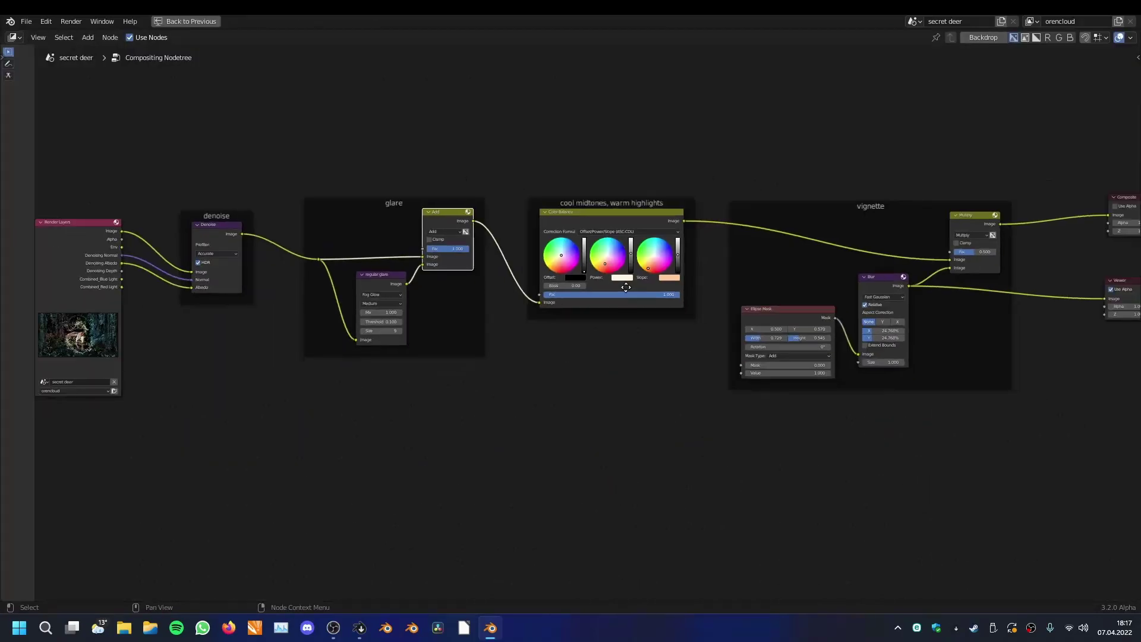
Step: Delete the denoise, glare, colour balance and vignette nodes with their frames, keeping only Render Layers, Composite and Viewer
middle_click_drag(629, 290, 610, 270)
scroll(640, 290, "down", 4)
scroll(612, 282, "up", 5)
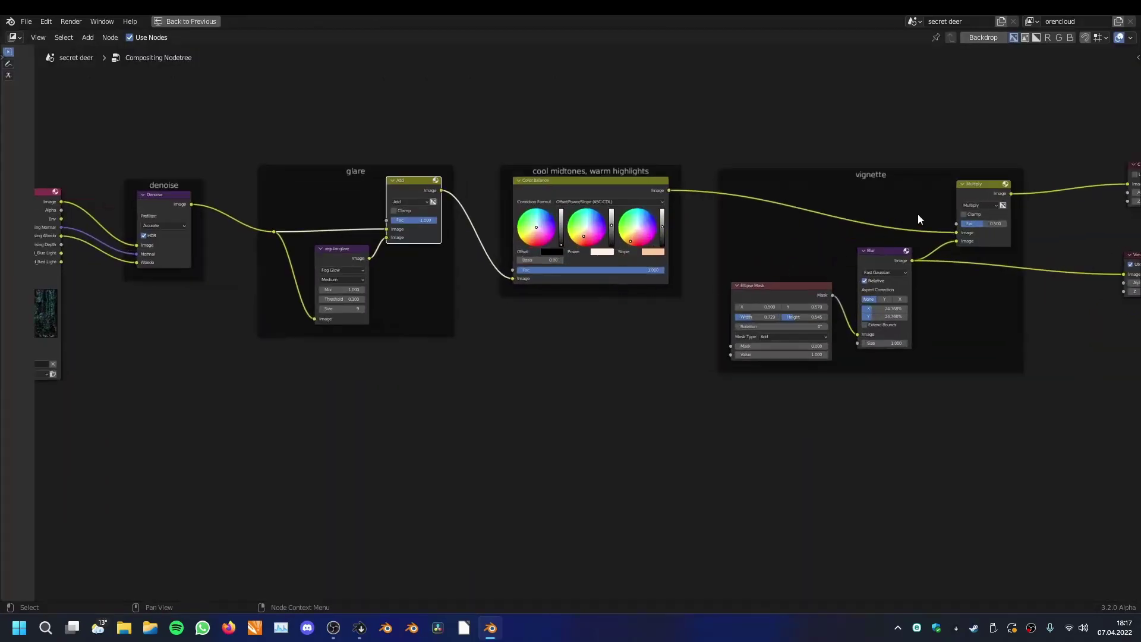
scroll(922, 178, "down", 5)
left_click_drag(941, 130, 251, 429)
key("x")
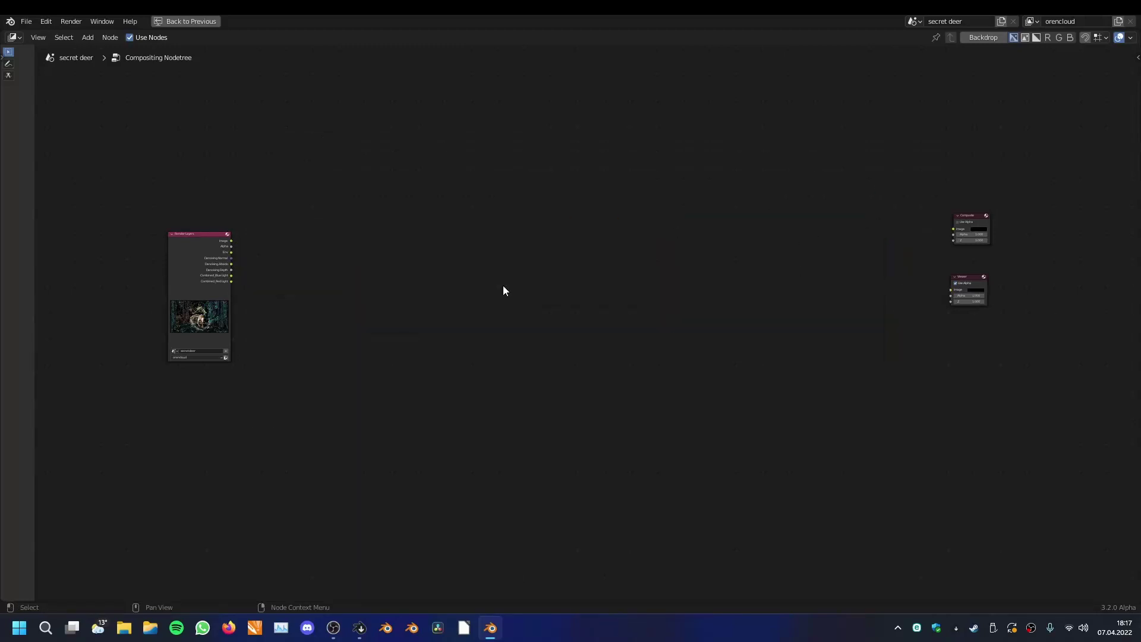
Step: Link the Render Layers image output to the Composite and Viewer nodes and enlarge the compositing node editor over its neighbouring areas
left_click(199, 251, "ctrl+shift")
left_click_drag(231, 241, 325, 222)
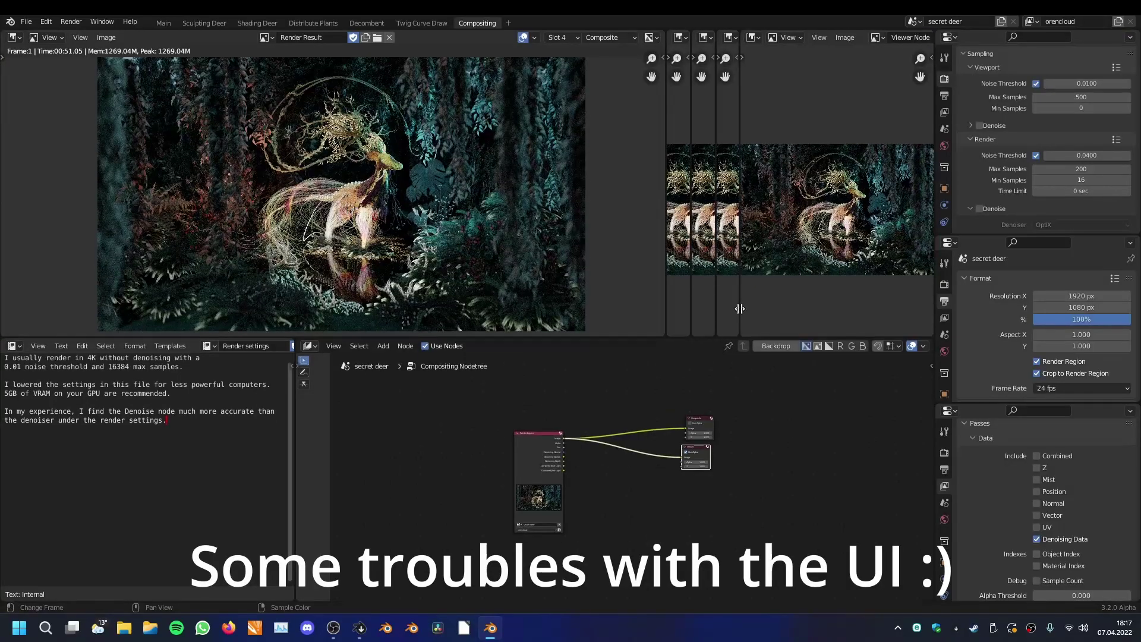
left_click_drag(742, 333, 535, 331)
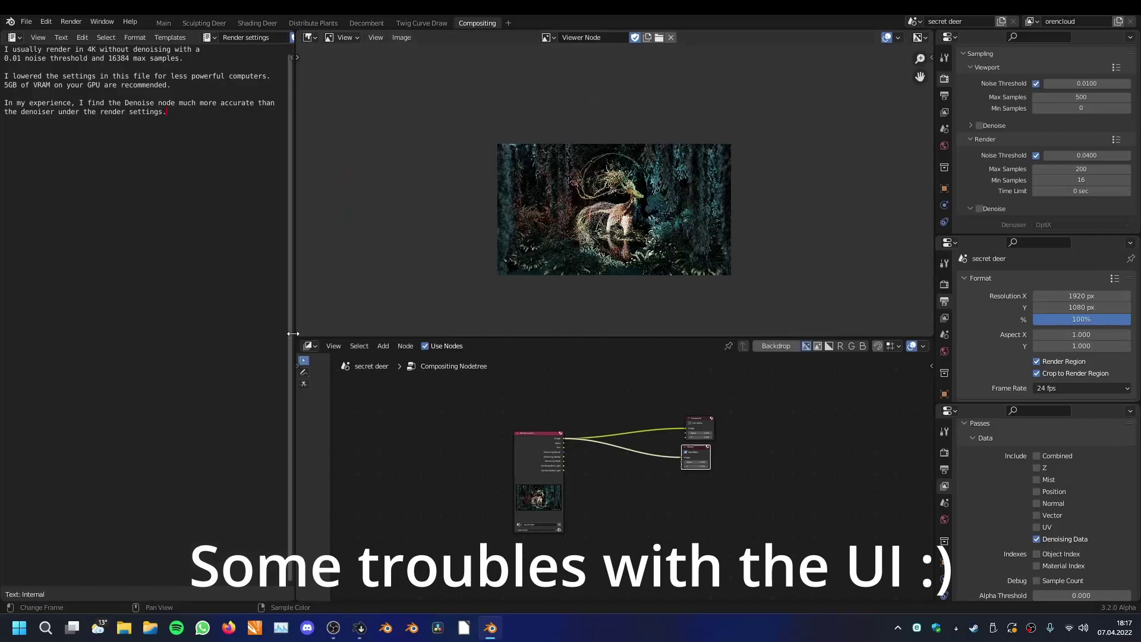
left_click_drag(300, 336, 262, 69)
Step: Cycle the Viewer through the Render Layers passes and return it to the Image output
scroll(340, 273, "up", 6)
left_click(334, 269, "ctrl+shift")
left_click(333, 268, "ctrl+shift")
left_click(333, 268, "ctrl+shift")
left_click(333, 269, "ctrl+shift")
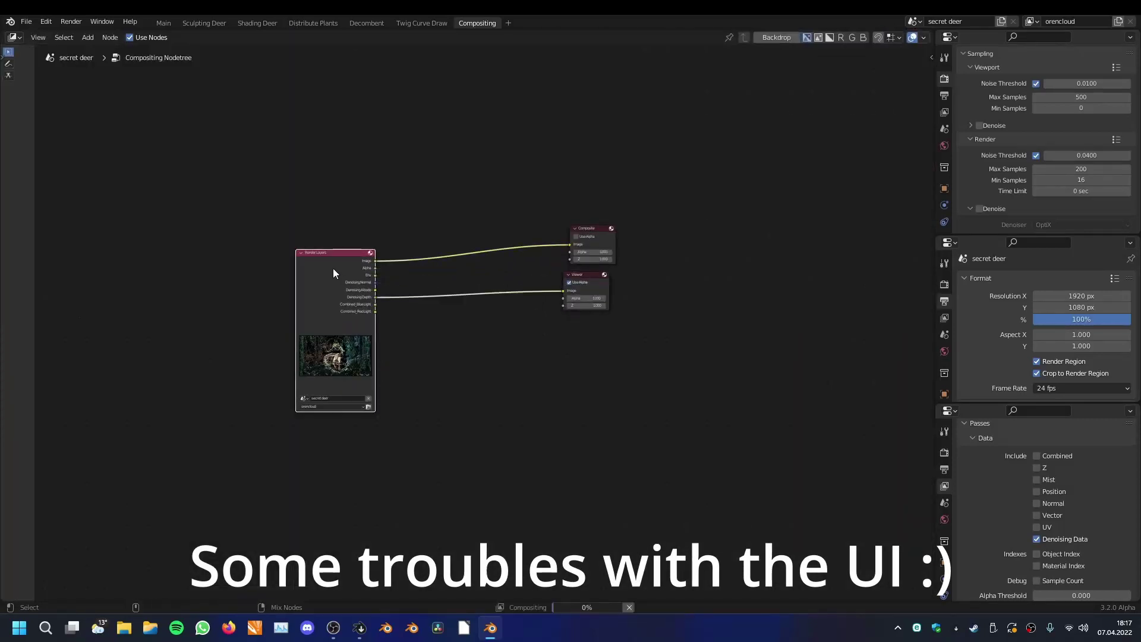
left_click(333, 269, "ctrl+shift")
left_click(333, 268, "ctrl+shift")
left_click(332, 268, "ctrl+shift")
Step: Enable the backdrop in the compositing node editor and maximize the editor around the remaining nodes
scroll(475, 312, "up", 7)
left_click(931, 57)
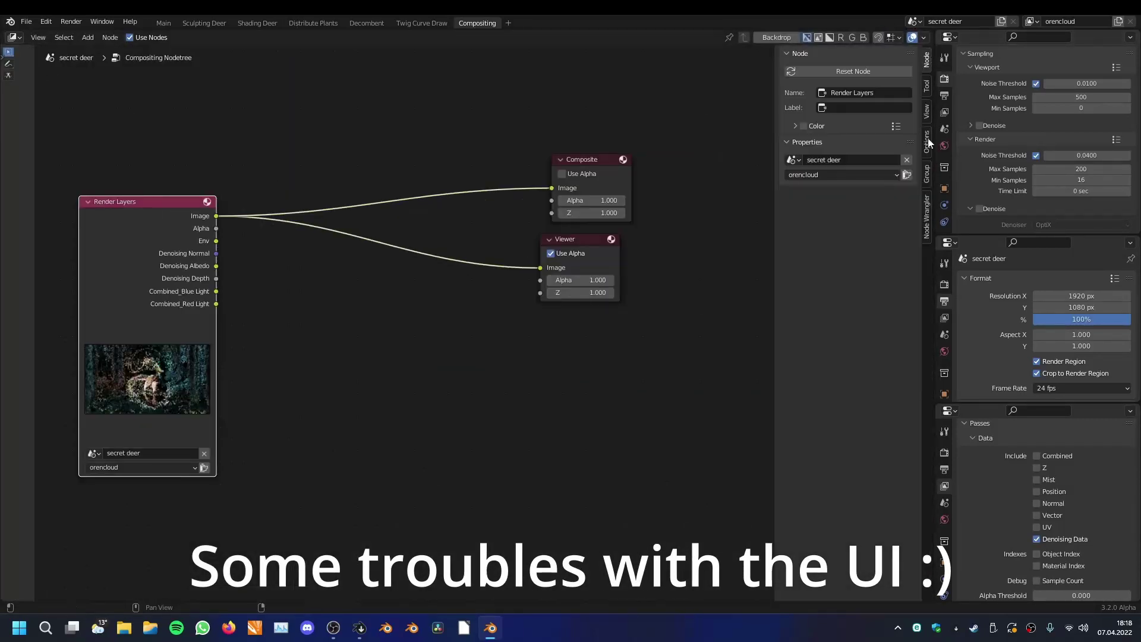
left_click(925, 112)
left_click(795, 53)
scroll(576, 196, "down", 5)
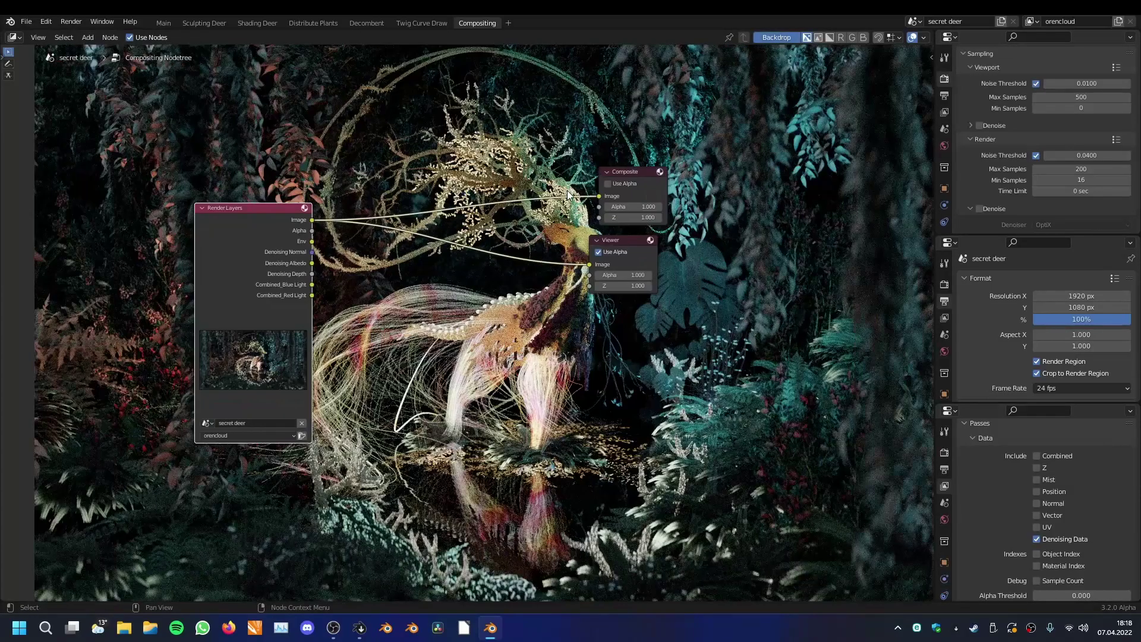
key("ctrl+space")
scroll(613, 273, "up", 3)
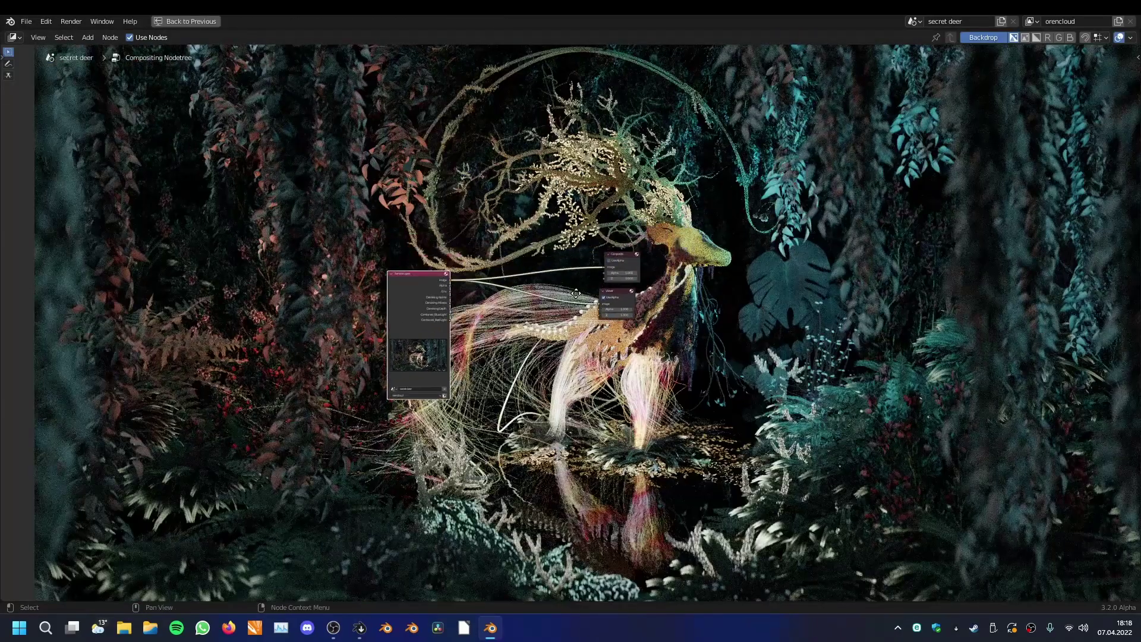
middle_click_drag(582, 288, 661, 300)
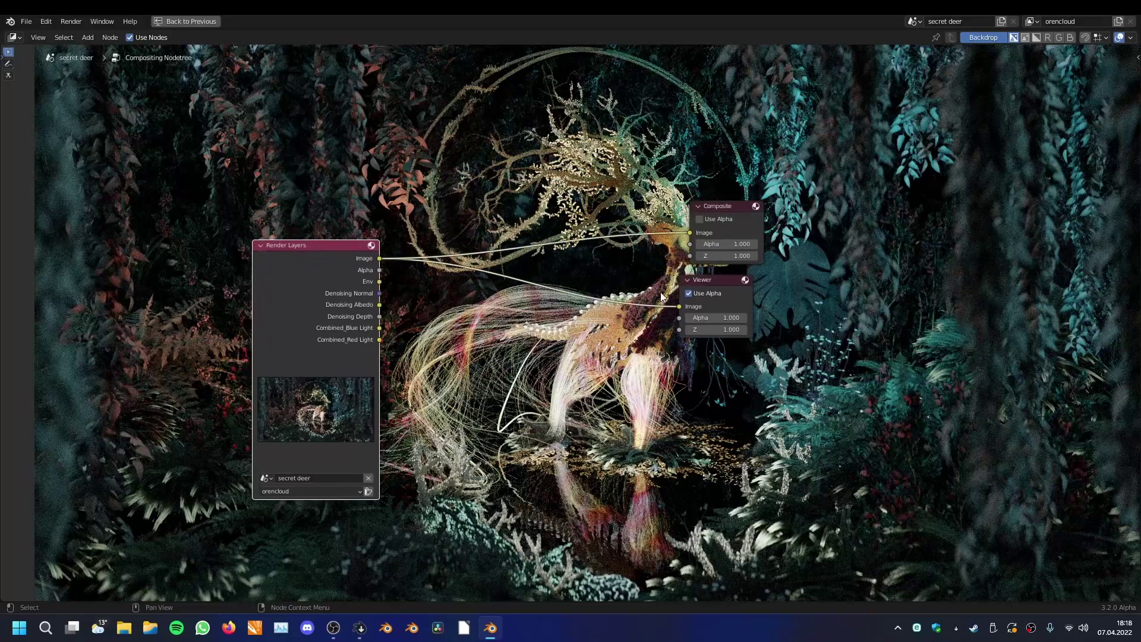
scroll(552, 312, "up", 2)
scroll(552, 311, "down", 1)
middle_click_drag(555, 314, 531, 302)
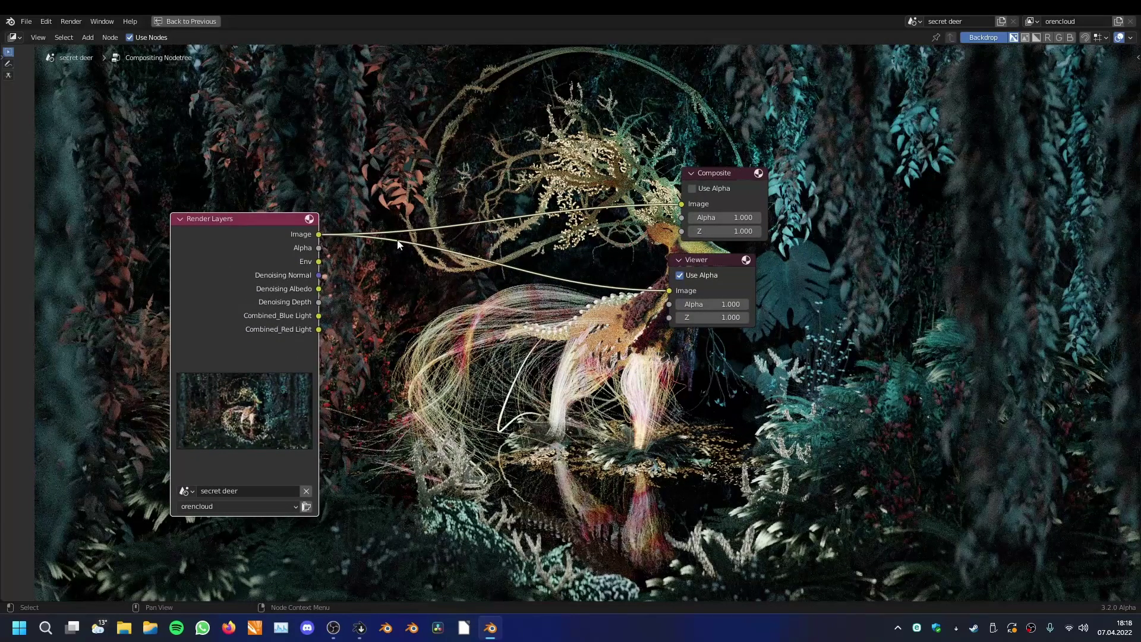
Step: Add a Mix colour node with blend mode Add and factor 0.183, leaving it unlinked above the existing connections
scroll(579, 321, "down", 1)
scroll(579, 321, "up", 1)
scroll(518, 305, "up", 1)
key("shift+a")
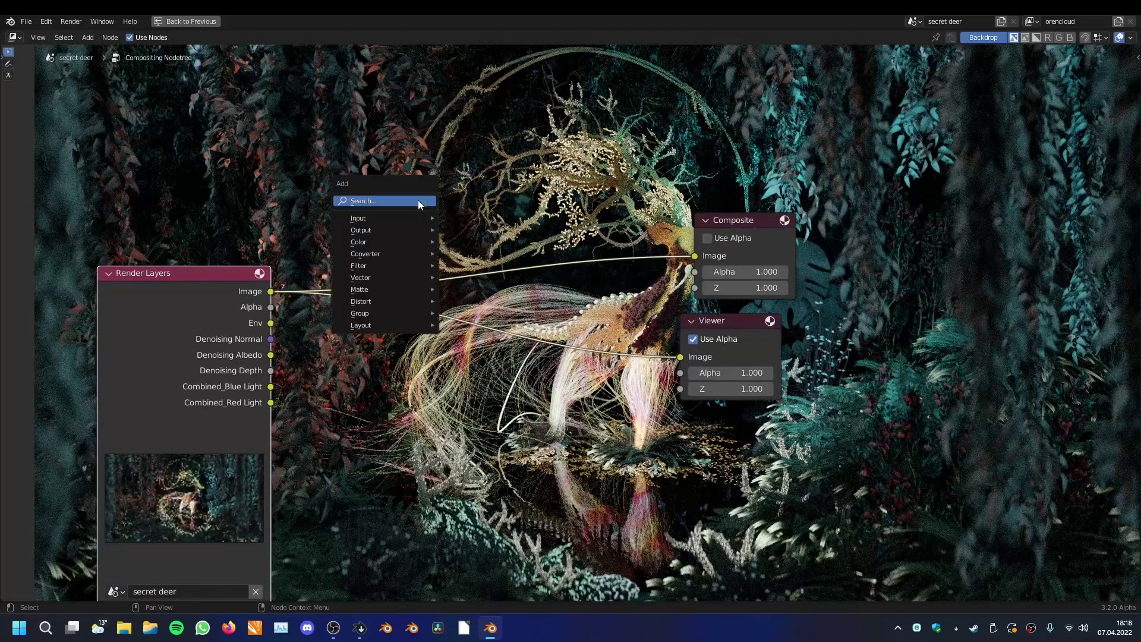
type("mi")
key("Return")
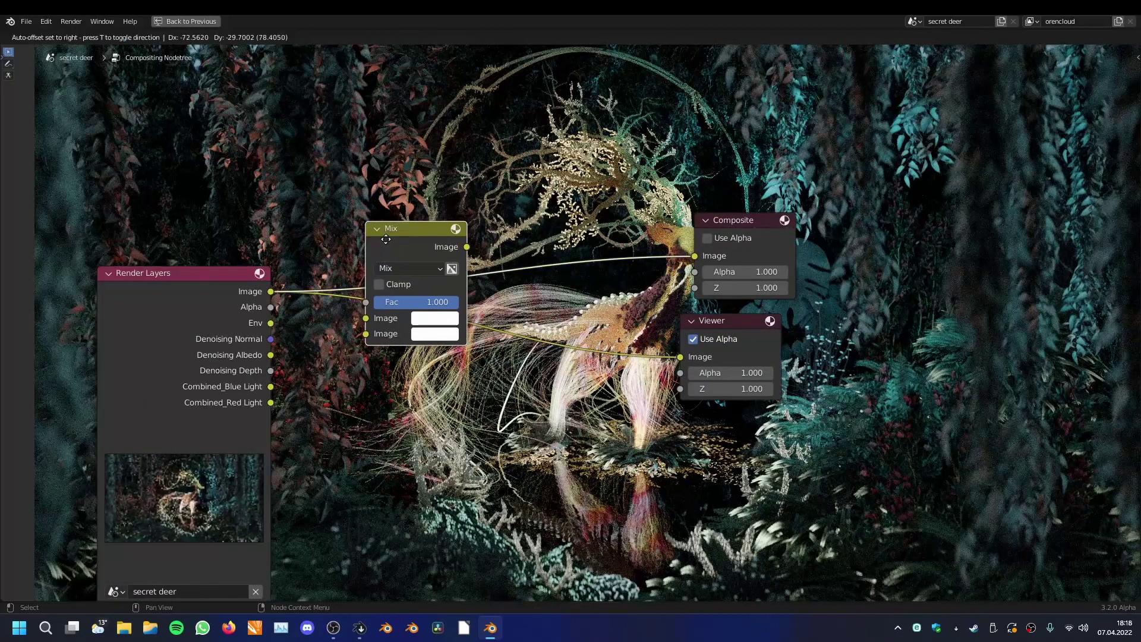
left_click(385, 241)
left_click(430, 237, "ctrl+shift")
key("ctrl+KP_Add")
left_click_drag(426, 305, 356, 306)
left_click_drag(411, 230, 452, 123, "alt")
Step: Preview the Render Layers passes one after another, up to Combined_Blue Light and Combined_Red Light
scroll(452, 123, "down", 1)
middle_click_drag(428, 315, 400, 226)
scroll(400, 227, "up", 2)
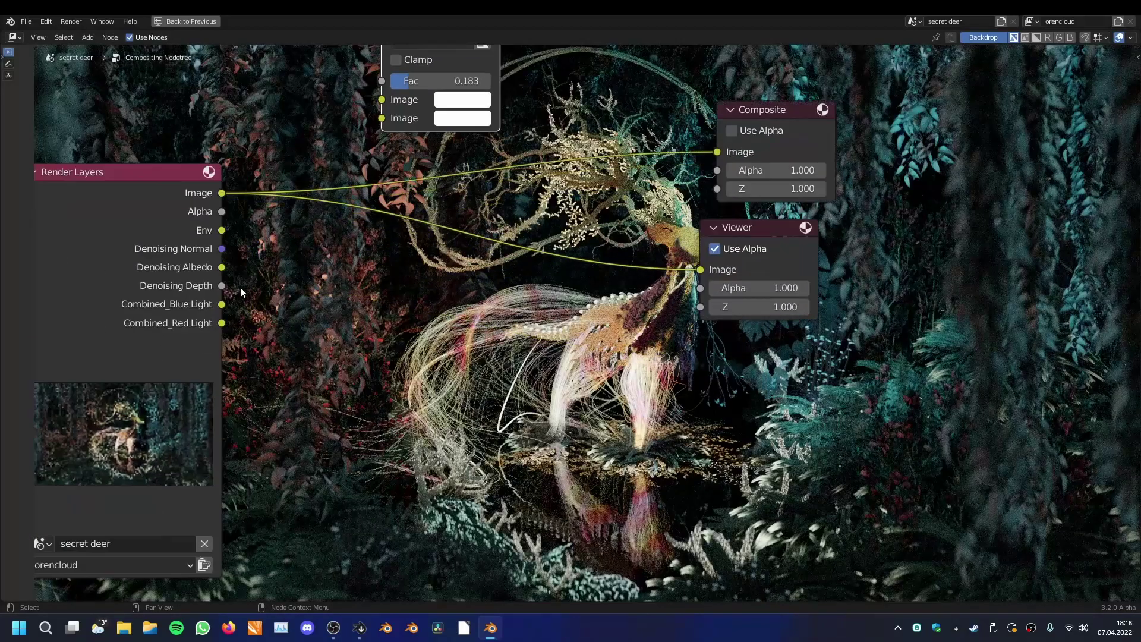
scroll(240, 287, "up", 3)
left_click(210, 257)
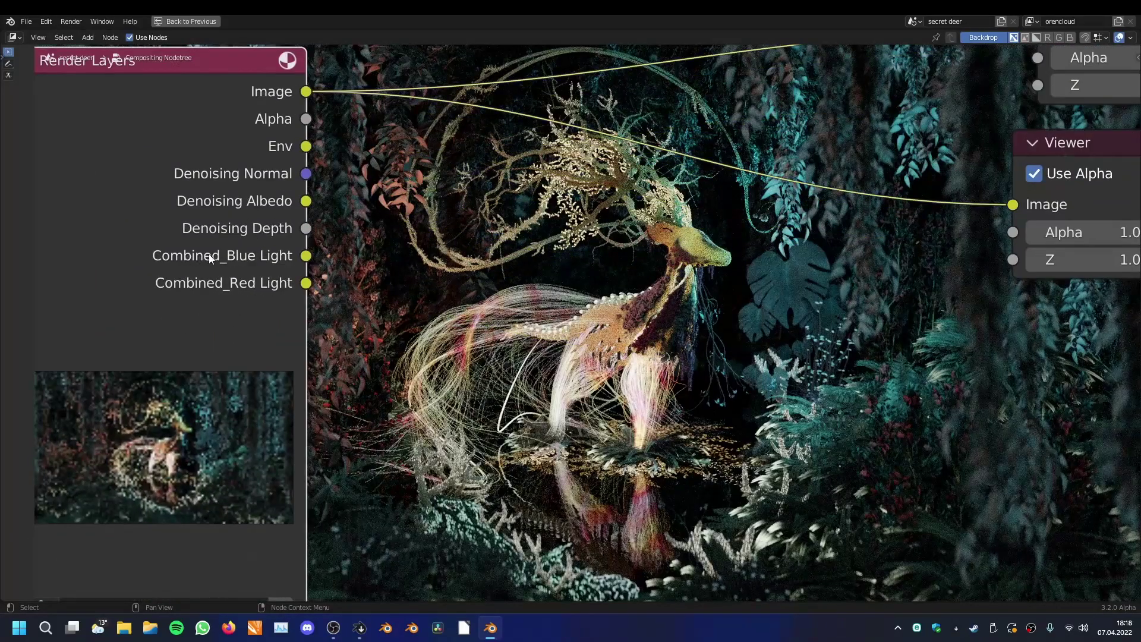
scroll(286, 277, "down", 3)
middle_click_drag(342, 273, 367, 277)
left_click(259, 241, "ctrl+shift")
left_click(259, 241, "ctrl+shift")
left_click(259, 241, "ctrl+shift")
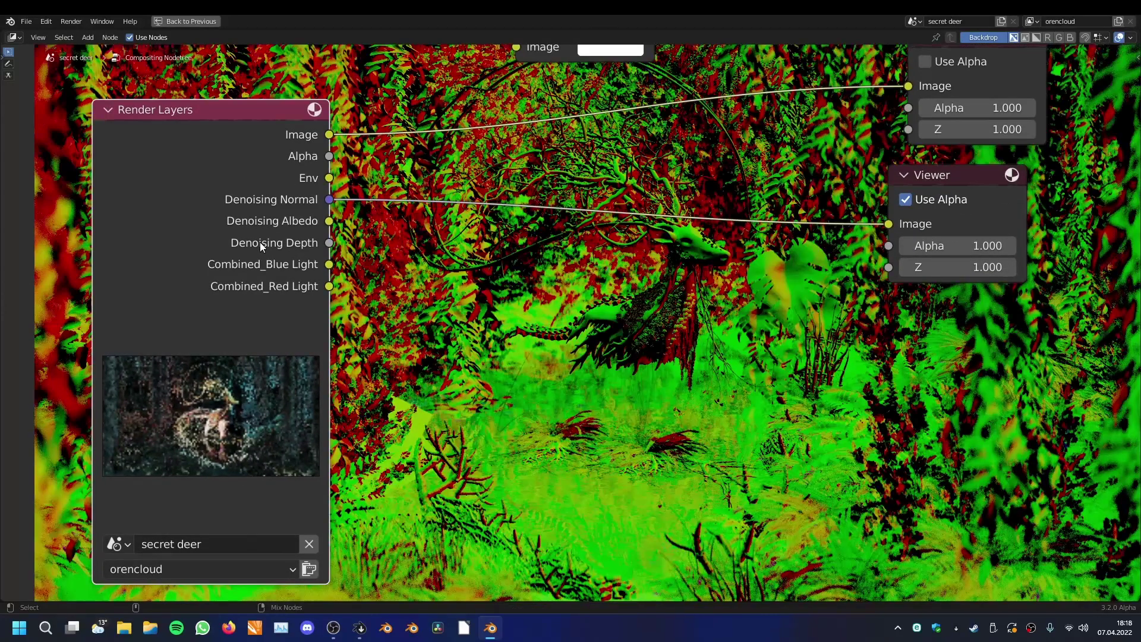
left_click(259, 241, "ctrl+shift")
left_click(259, 241, "ctrl+shift")
left_click(259, 241, "ctrl+shift")
scroll(547, 204, "down", 1)
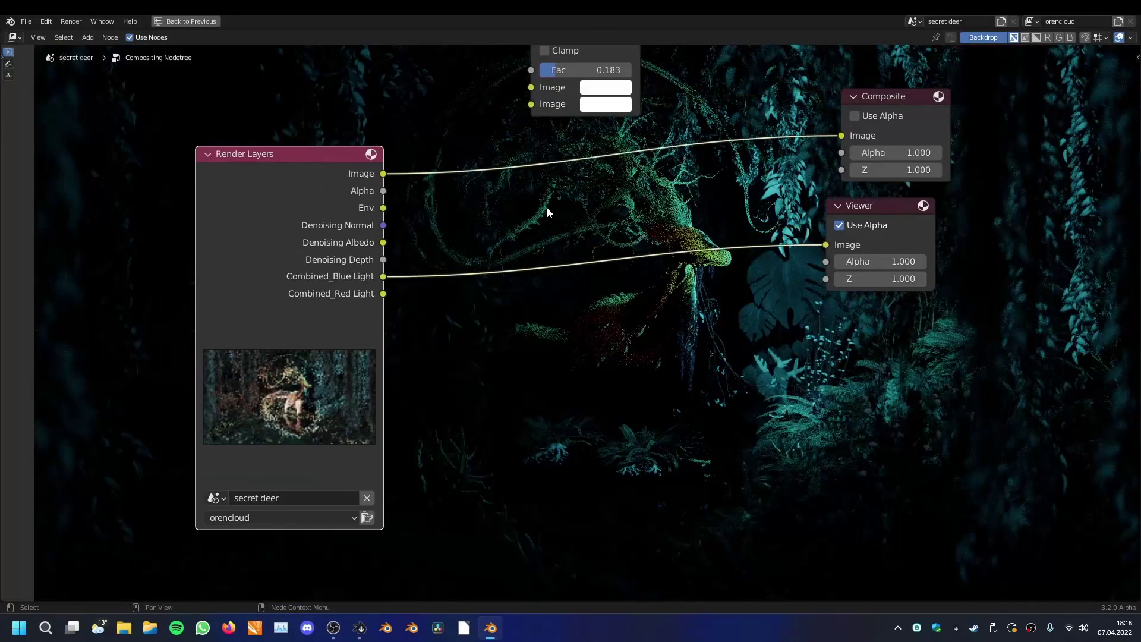
middle_click_drag(547, 204, 427, 132)
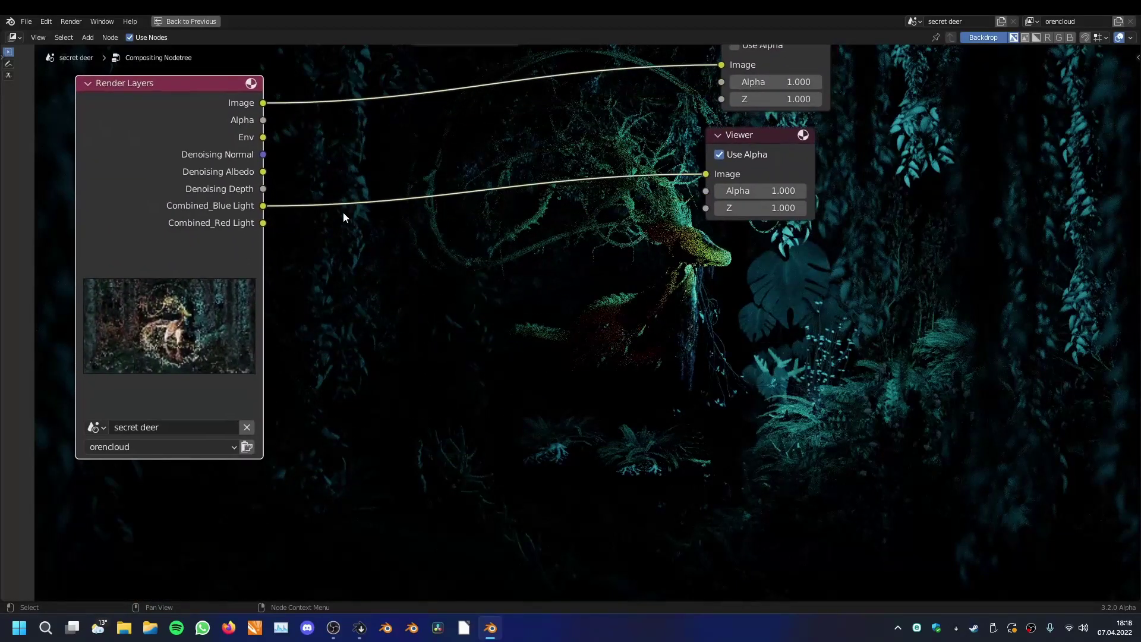
left_click(208, 206, "ctrl+shift")
Step: Insert the Add node before the Viewer, with Combined_Blue Light in its first image input and Combined_Red Light in its second
scroll(630, 245, "down", 3)
middle_click_drag(524, 242, 533, 312)
scroll(531, 306, "up", 1)
left_click_drag(480, 63, 488, 238)
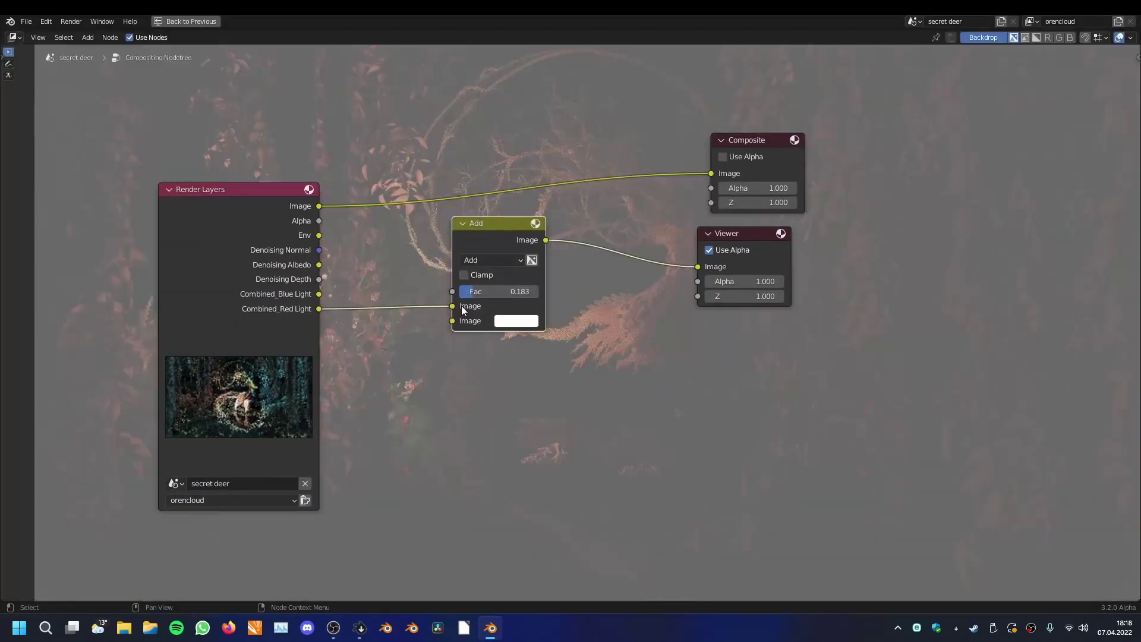
left_click_drag(451, 306, 453, 321)
left_click_drag(319, 294, 452, 306)
scroll(613, 252, "down", 1)
middle_click_drag(613, 252, 592, 261)
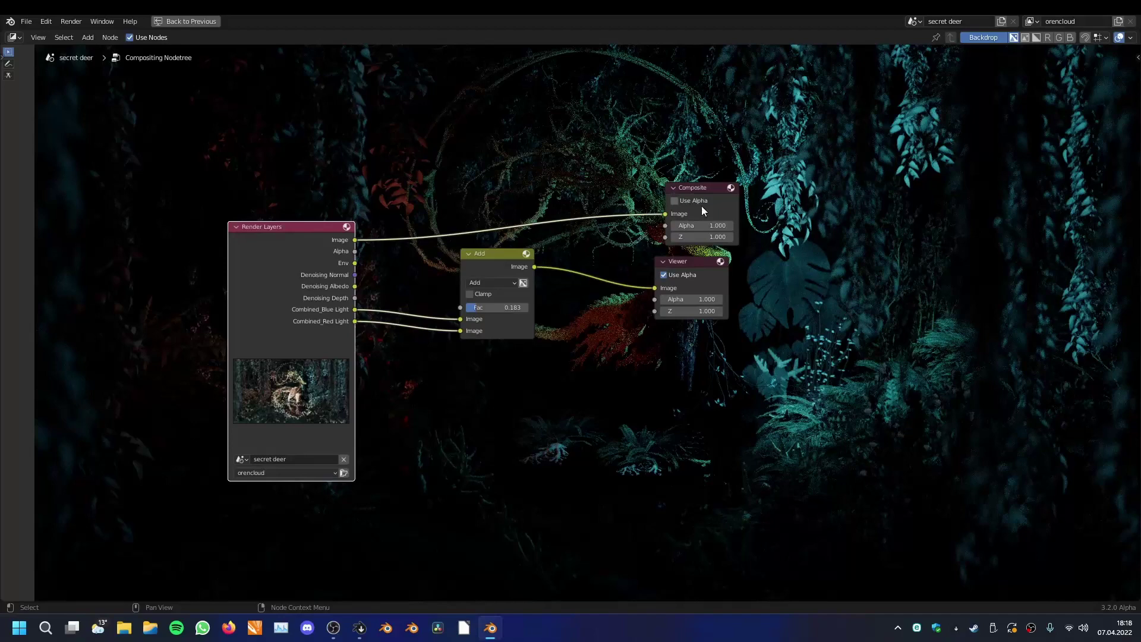
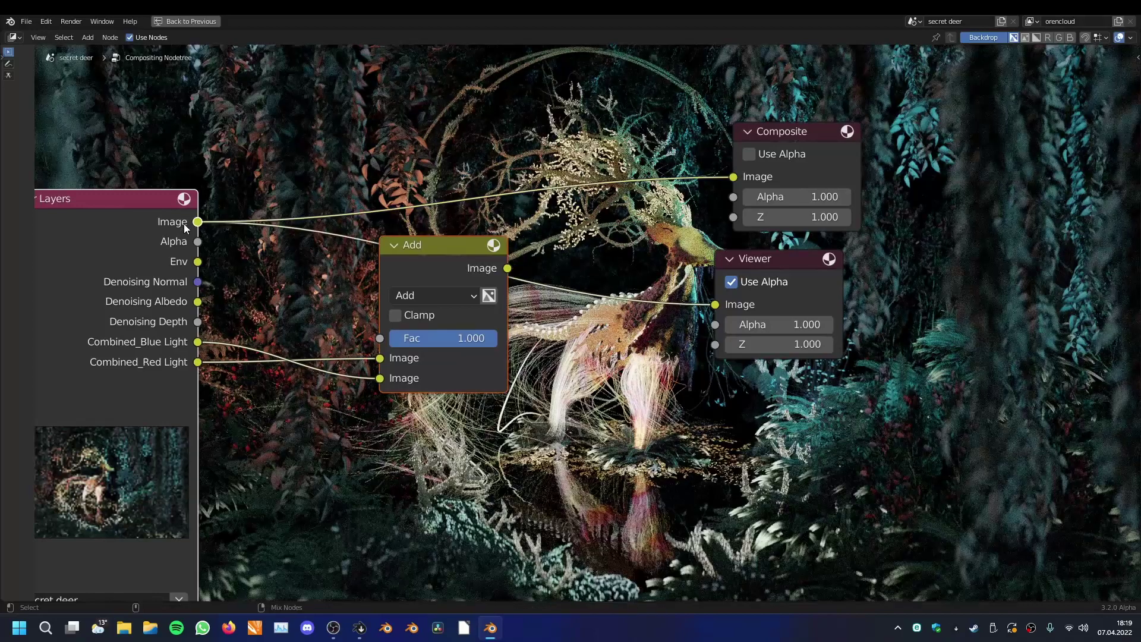
Step: Preview the Add node's combined result, restore the normal editor layout and switch to the Main workspace
left_click(418, 265, "ctrl+shift")
middle_click_drag(338, 263, 289, 176)
left_click_drag(426, 250, 383, 251)
left_click(173, 21)
left_click(164, 23)
Step: Duplicate the point light near the deer and place the copy closer to the deer in the camera view
middle_click_drag(501, 218, 409, 256)
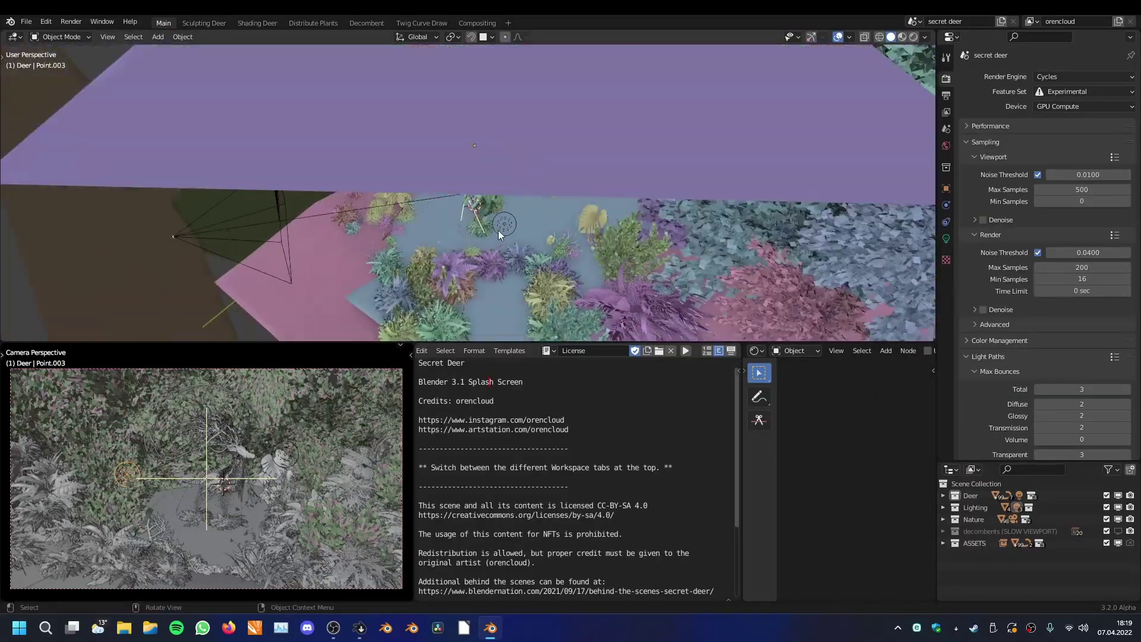
left_click(574, 241)
left_click(552, 262)
middle_click_drag(553, 262, 601, 263)
key("shift+d")
left_click(488, 214)
middle_click_drag(488, 214, 512, 161)
key("KP_0")
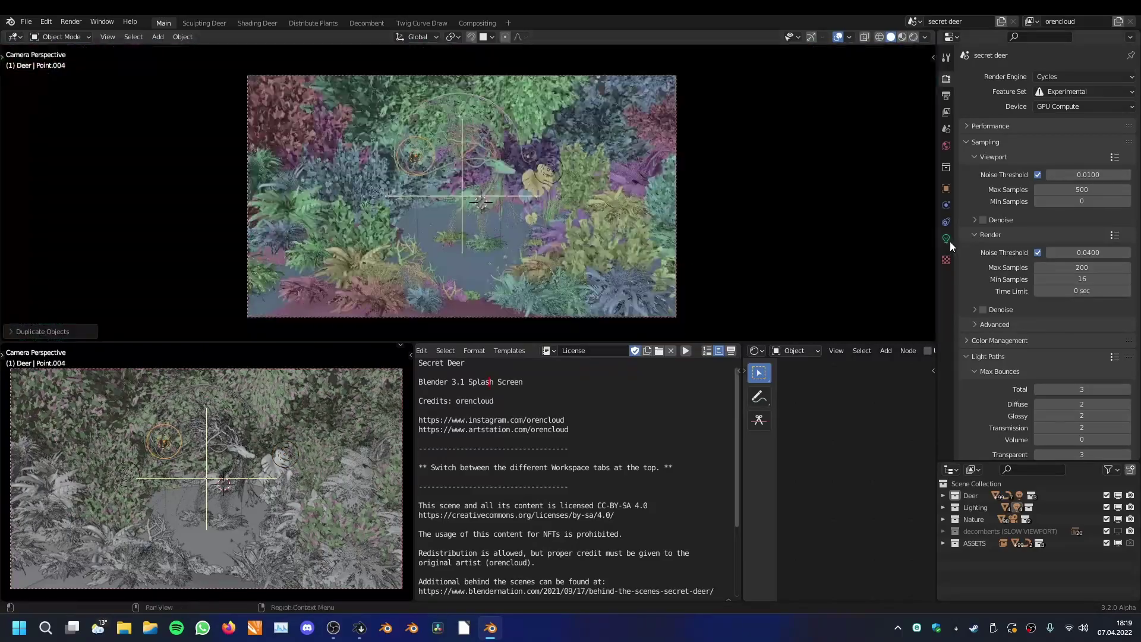
Step: Change the duplicated light to a Spot and position it above the deer, shining down on it
left_click(946, 239)
left_click(1057, 146)
middle_click_drag(576, 187, 484, 197)
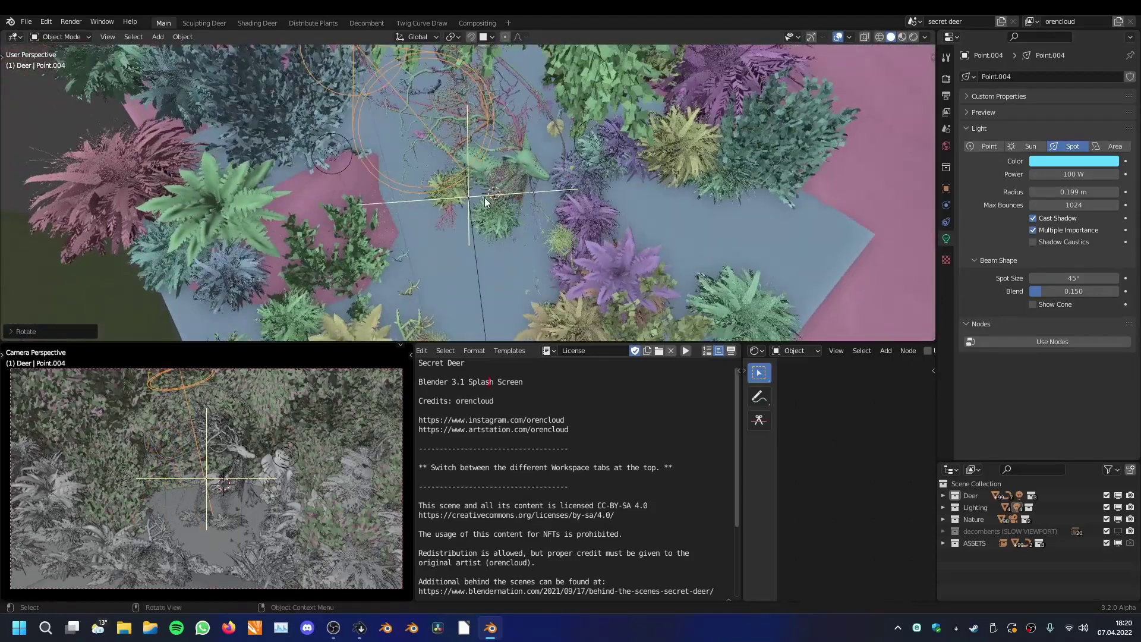
key("g")
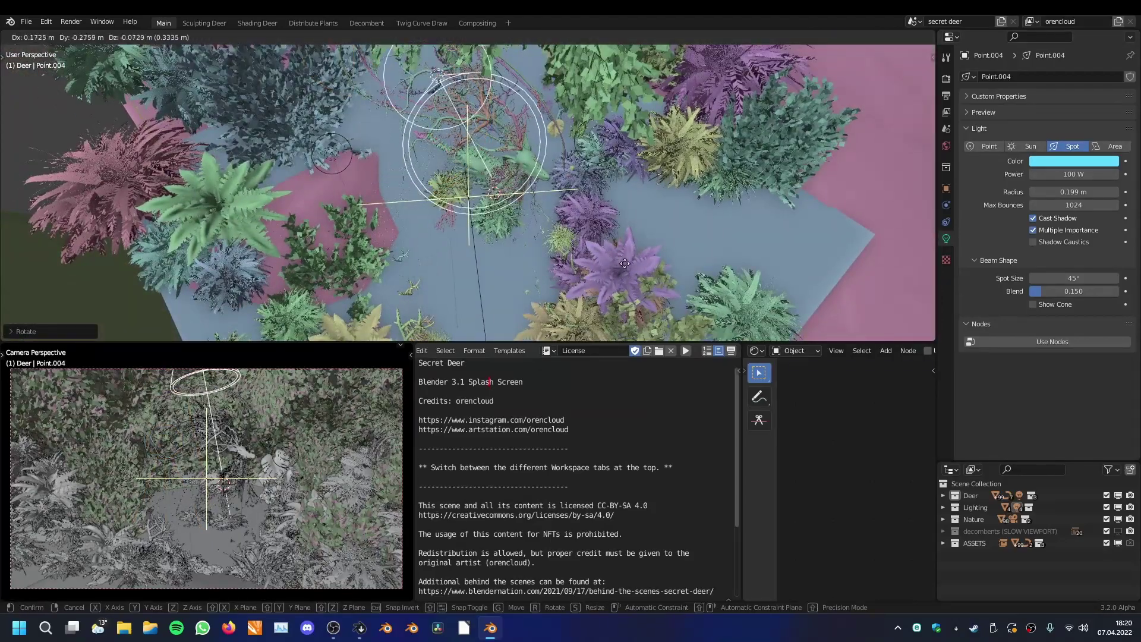
left_click(631, 262)
middle_click_drag(631, 261, 562, 219)
key("KP_0")
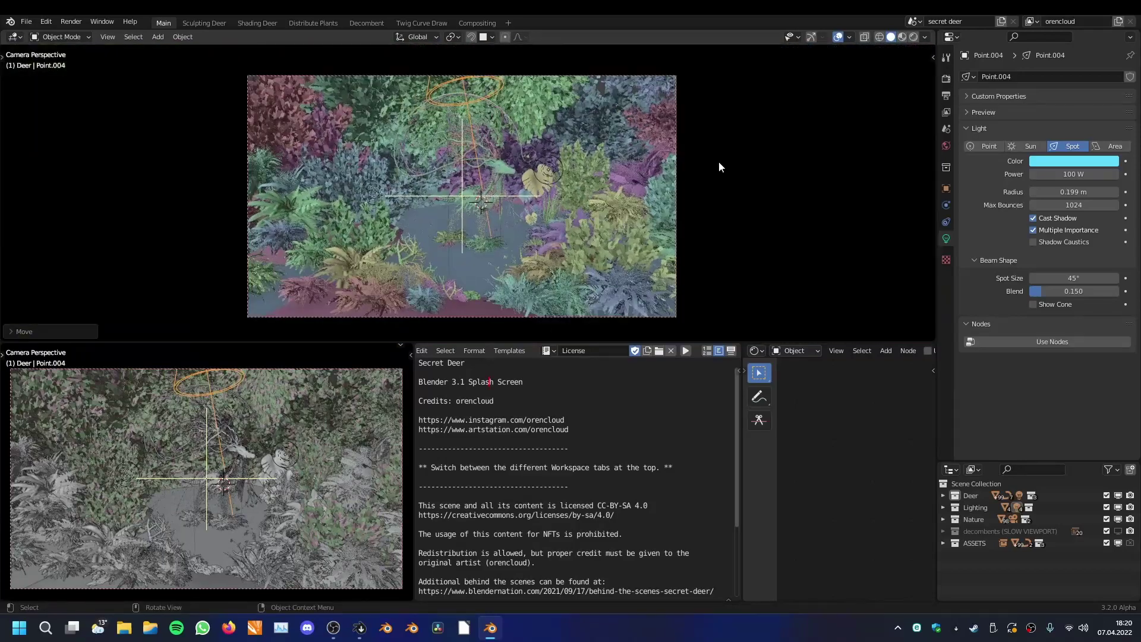
Step: Set the spot light's colour to white and its power to 1000 W
left_click(1081, 161)
left_click_drag(1069, 302, 1005, 305)
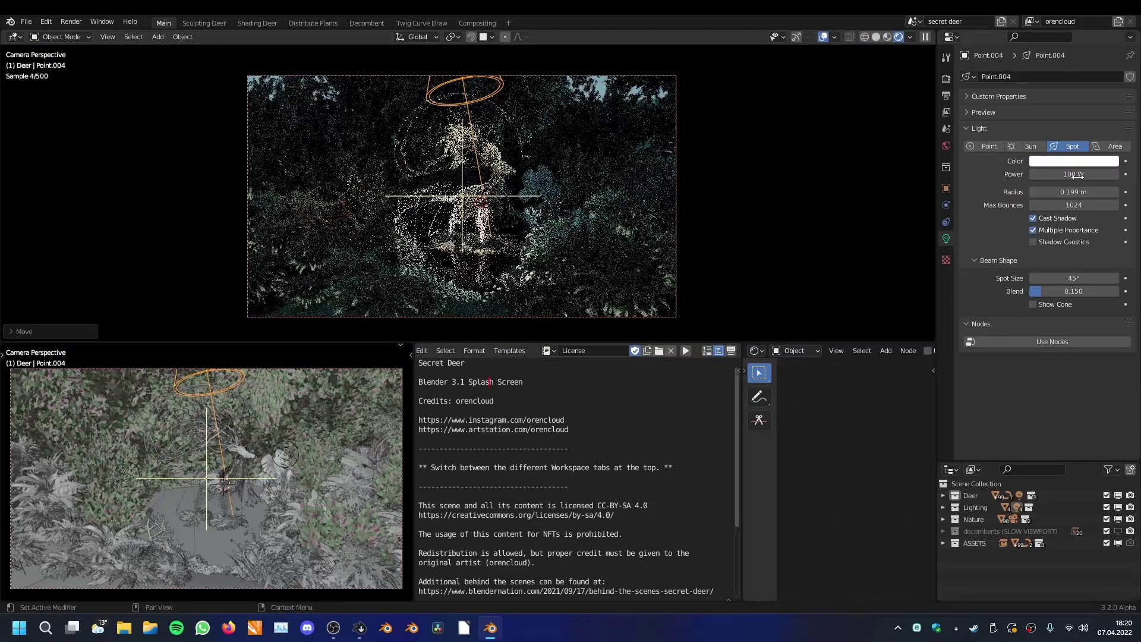
left_click(1074, 176)
left_click(1038, 176)
type("0")
key("Return")
scroll(512, 193, "up", 1)
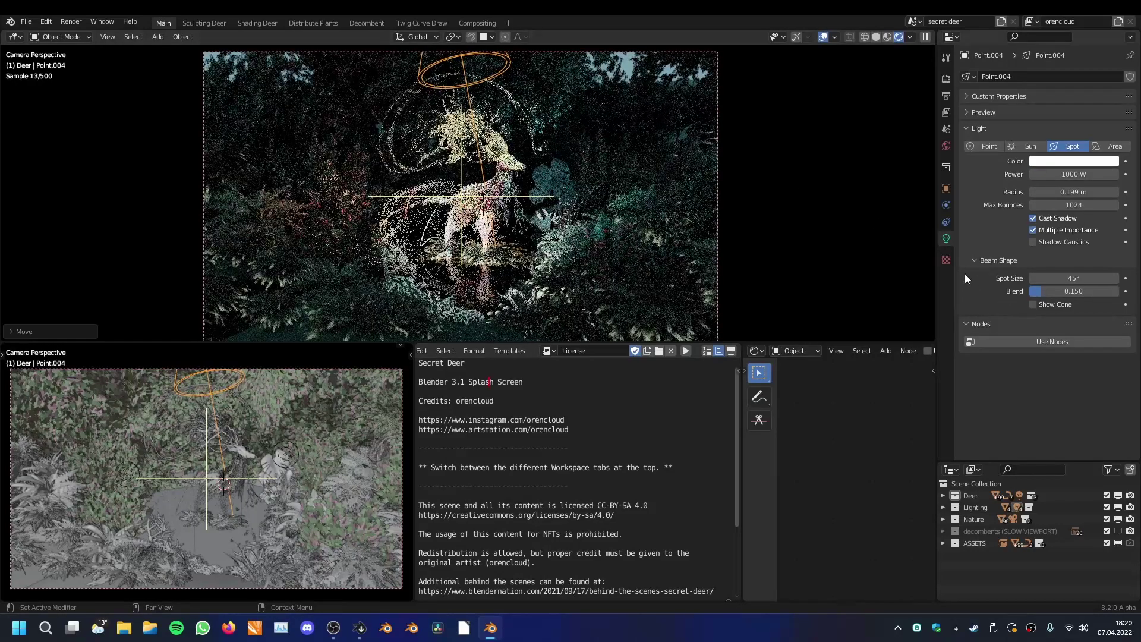
Step: Assign the spot light to the Blue Light group and return the viewport to solid shading
left_click(946, 187)
scroll(1052, 308, "down", 5)
scroll(1027, 346, "down", 8)
left_click(1062, 435)
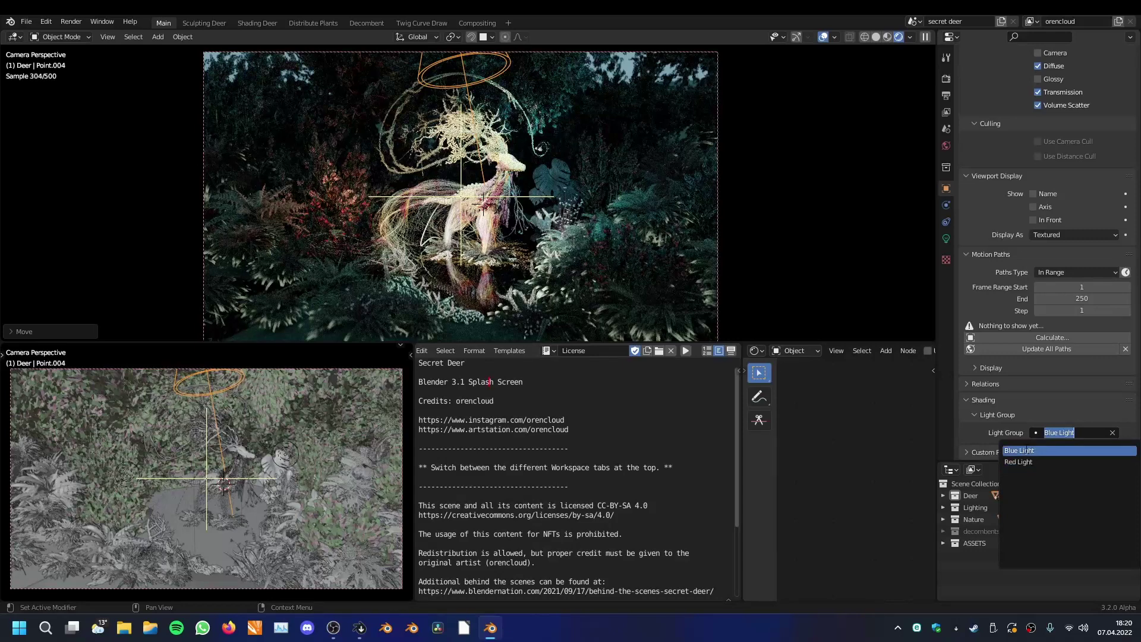
left_click(1032, 451)
left_click(876, 37)
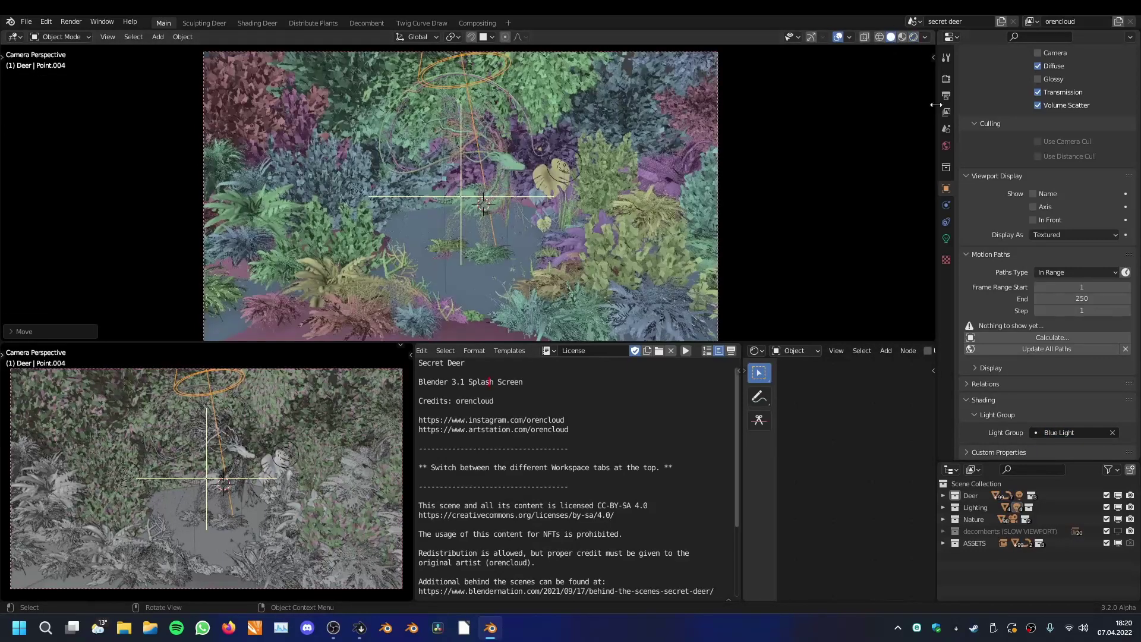
left_click(946, 79)
left_click(947, 93)
left_click(947, 111)
left_click(947, 79)
Step: Delete the spot light and the large flat planes surrounding the forest scene
middle_click_drag(648, 178, 633, 205)
scroll(630, 222, "down", 8)
scroll(633, 205, "up", 4)
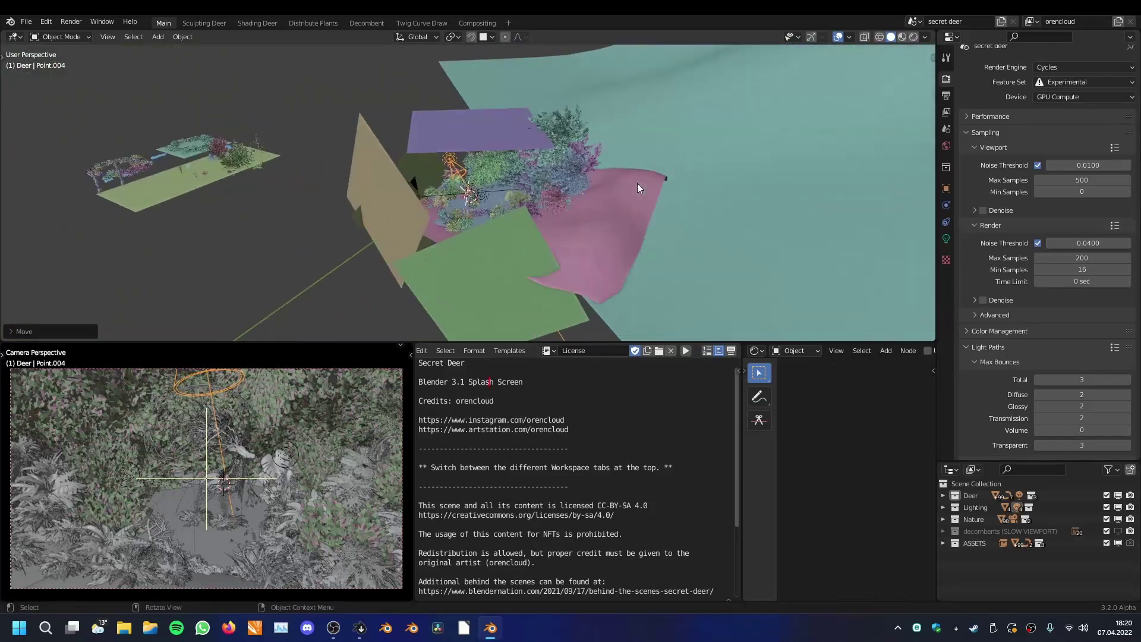
key("Delete")
left_click(476, 282)
key("Delete")
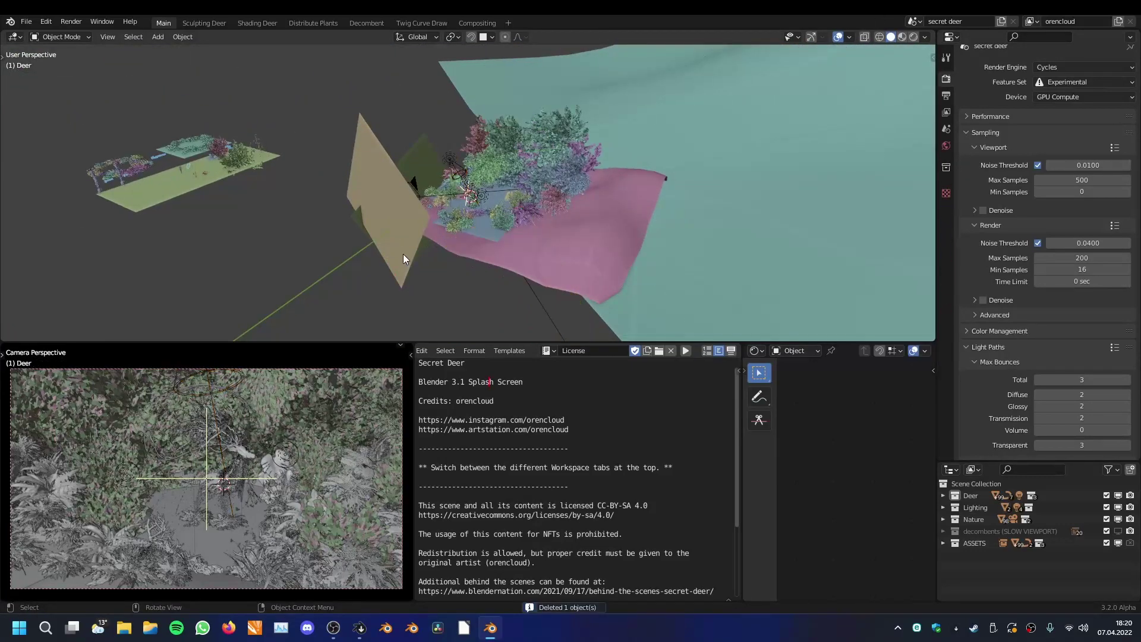
left_click(403, 255)
key("Delete")
left_click(394, 245)
key("Delete")
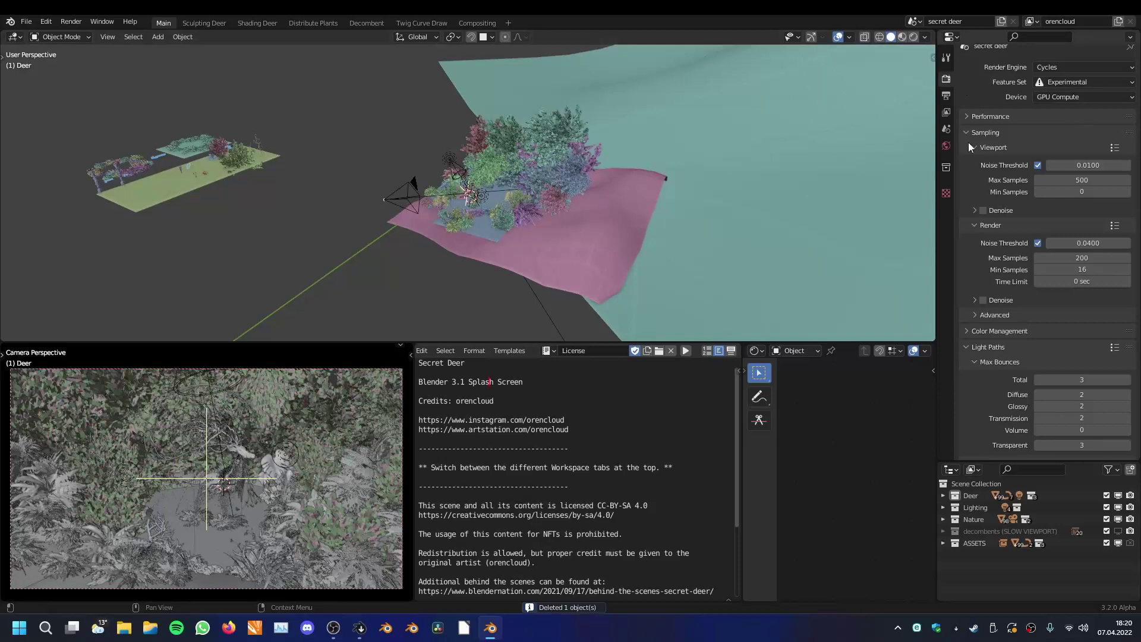
Step: Enlarge the outliner and expand the Deer collection to inspect its contents
left_click_drag(983, 463, 984, 236)
left_click(942, 269)
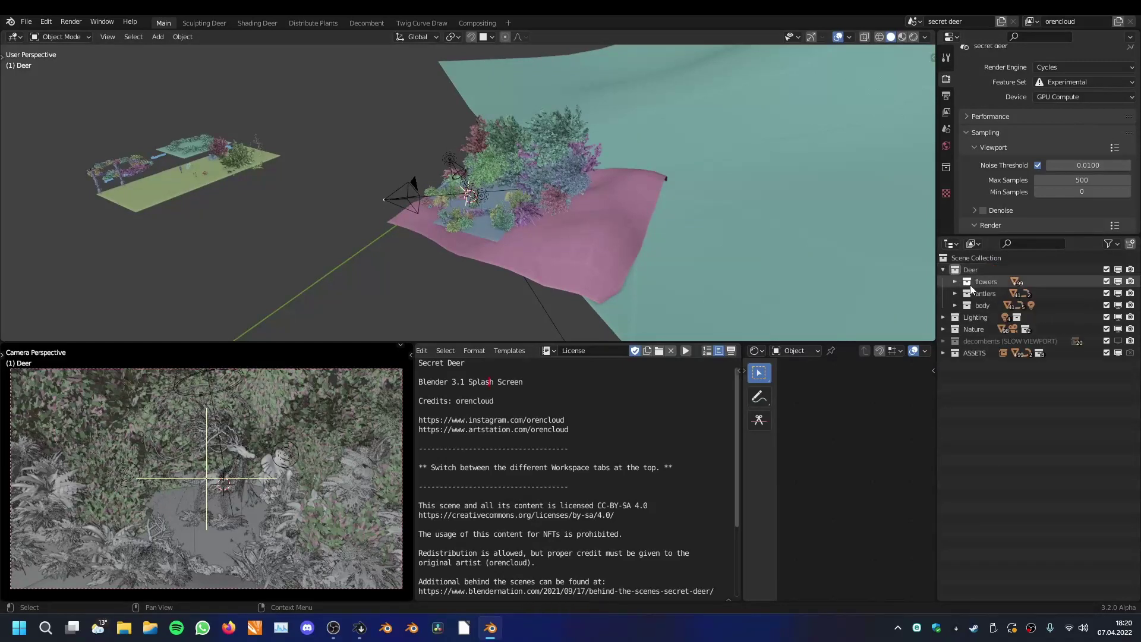
left_click(955, 282)
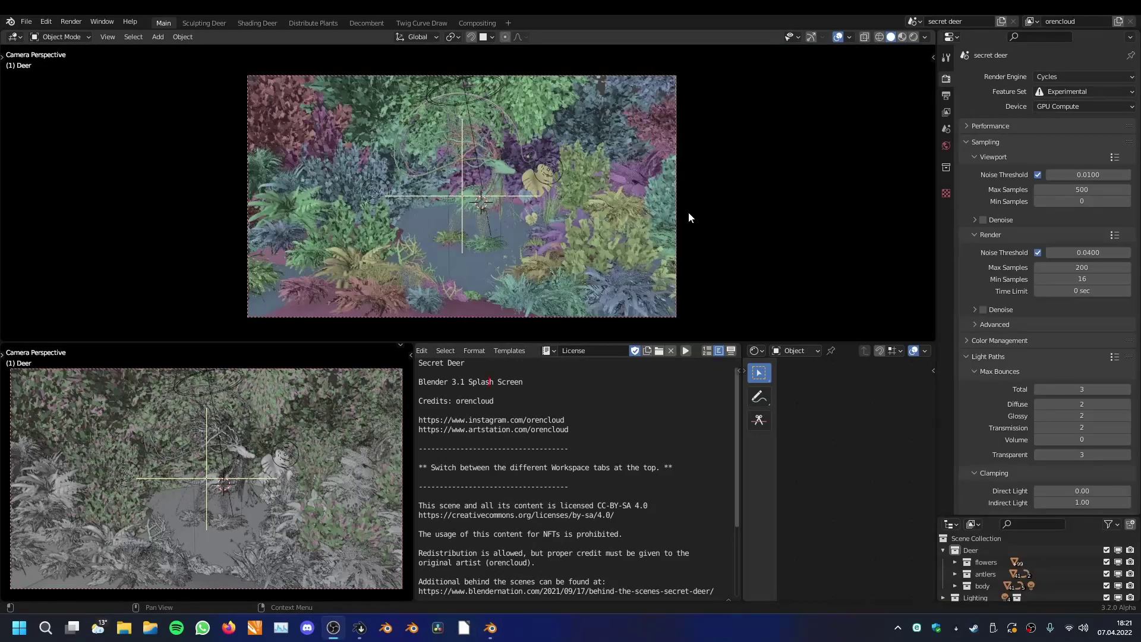
Step: Show the light group choices for the world's surface without assigning one
left_click(946, 145)
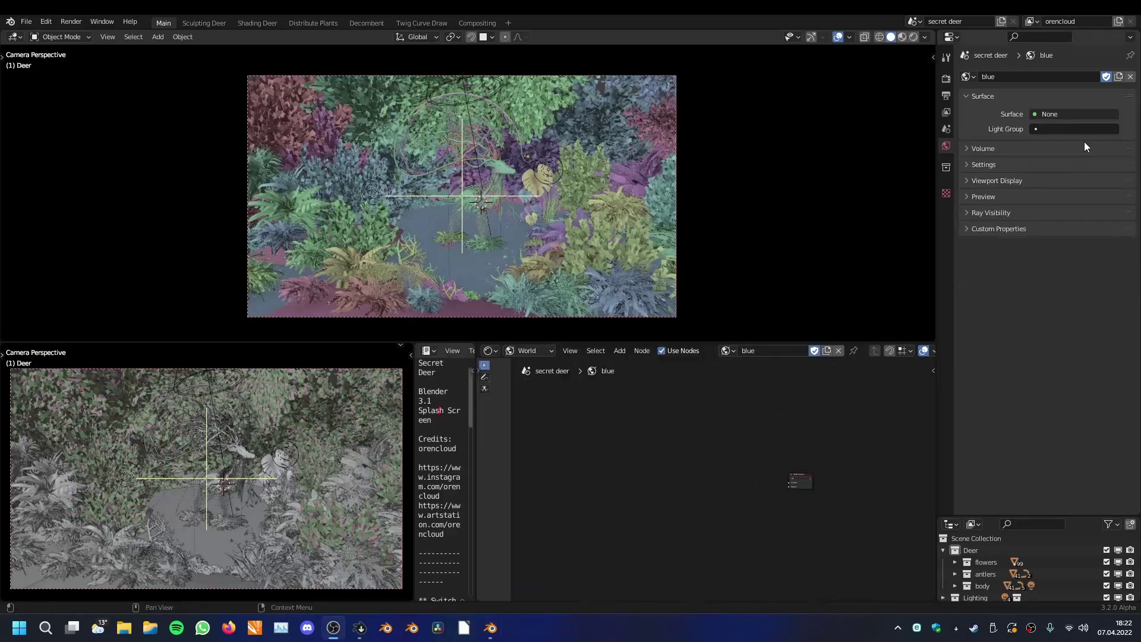
left_click(1053, 129)
left_click(982, 121)
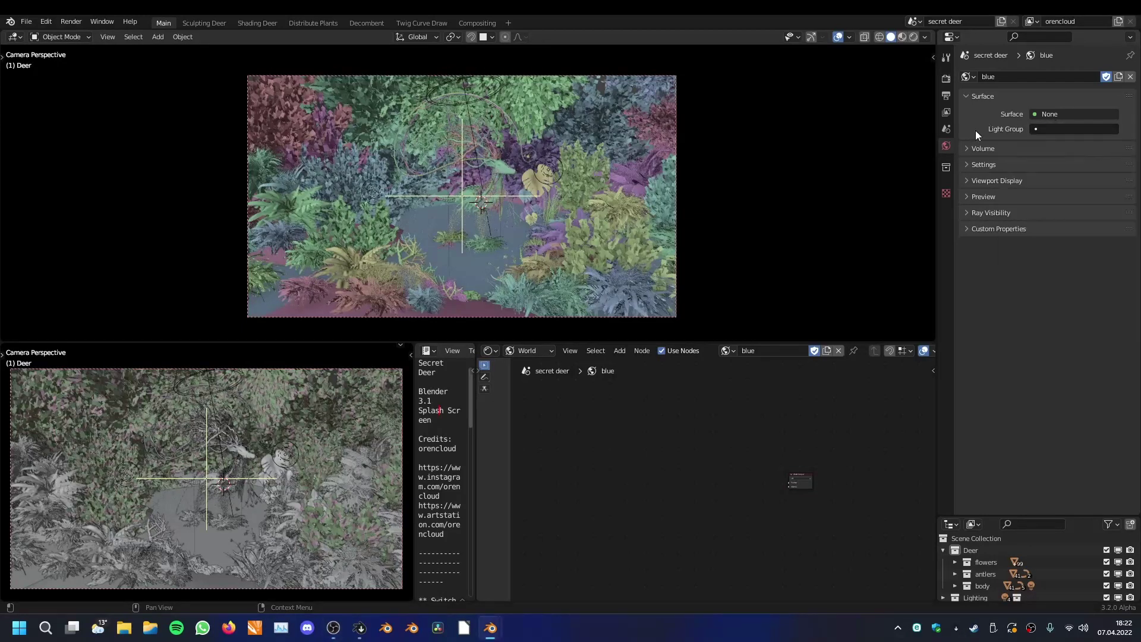
Step: Examine the view layer's light passes, including Environment, and its light groups list
left_click(945, 96)
left_click(945, 111)
scroll(1025, 259, "down", 8)
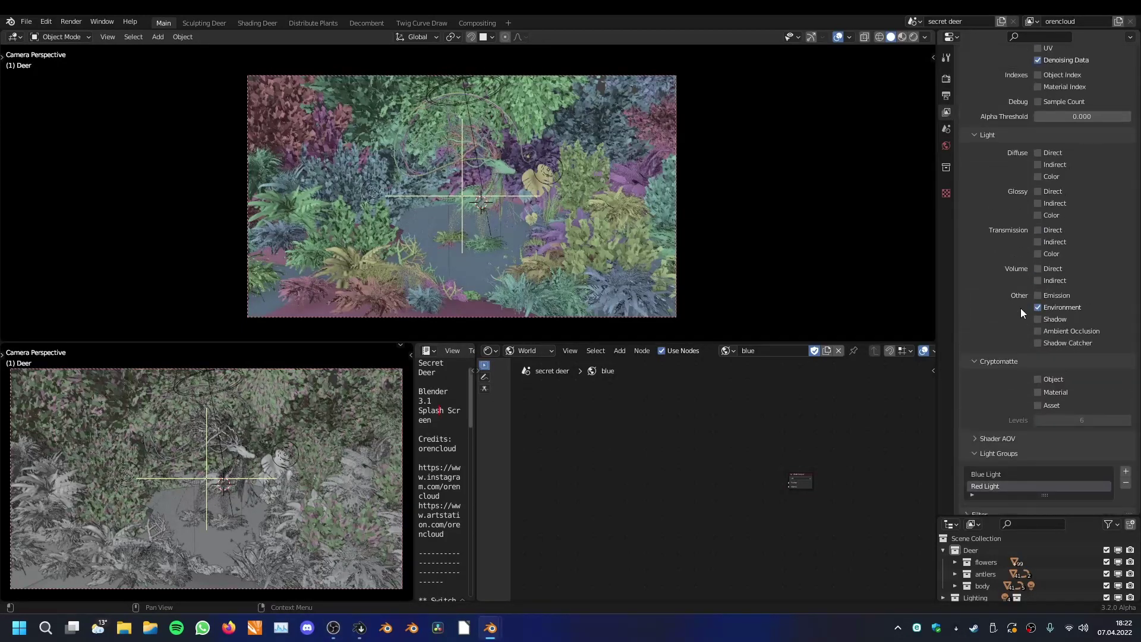
Step: Add a third light group named World to the view layer
left_click(1125, 448)
double_click(993, 475)
type("World")
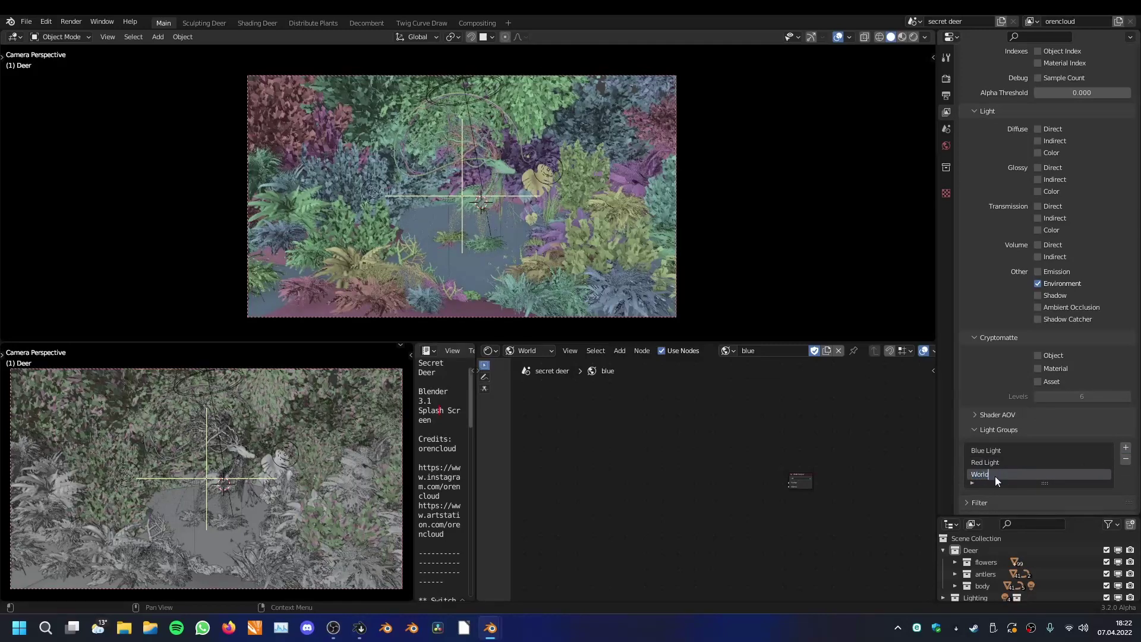
Step: Assign the World light group to the surface of the scene's world
left_click(946, 146)
left_click(1048, 129)
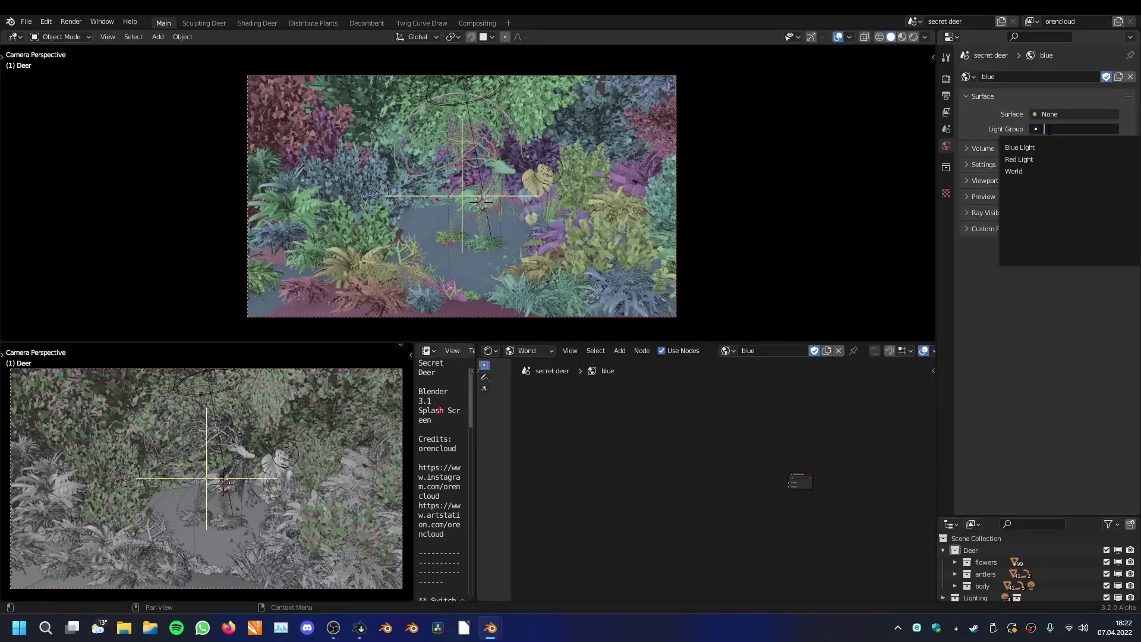
left_click(1034, 173)
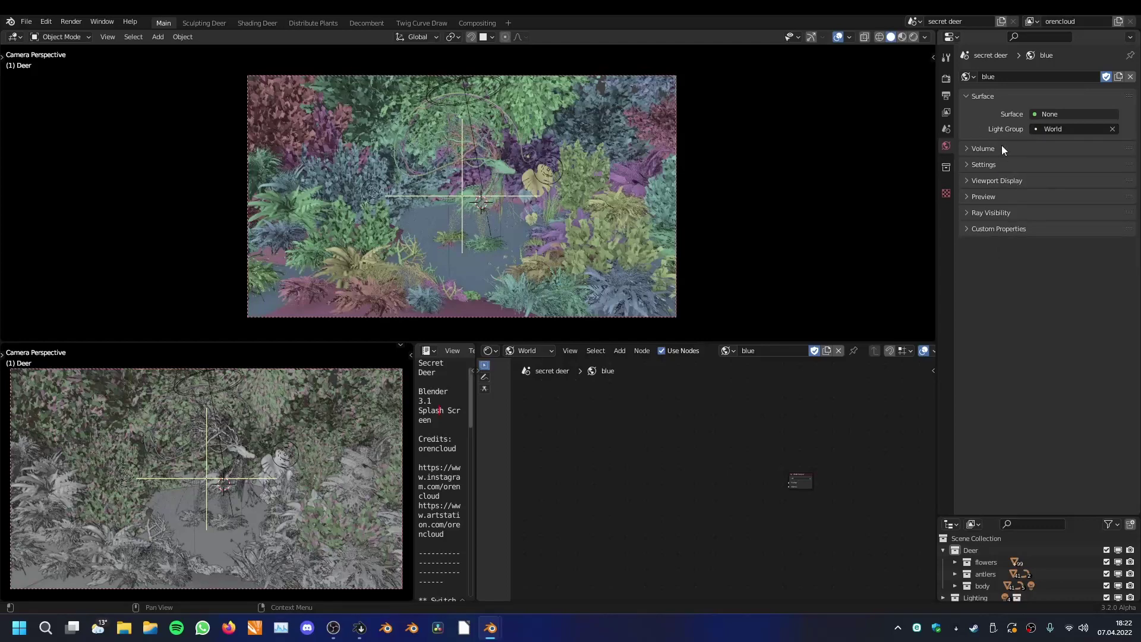
left_click(946, 78)
left_click(946, 146)
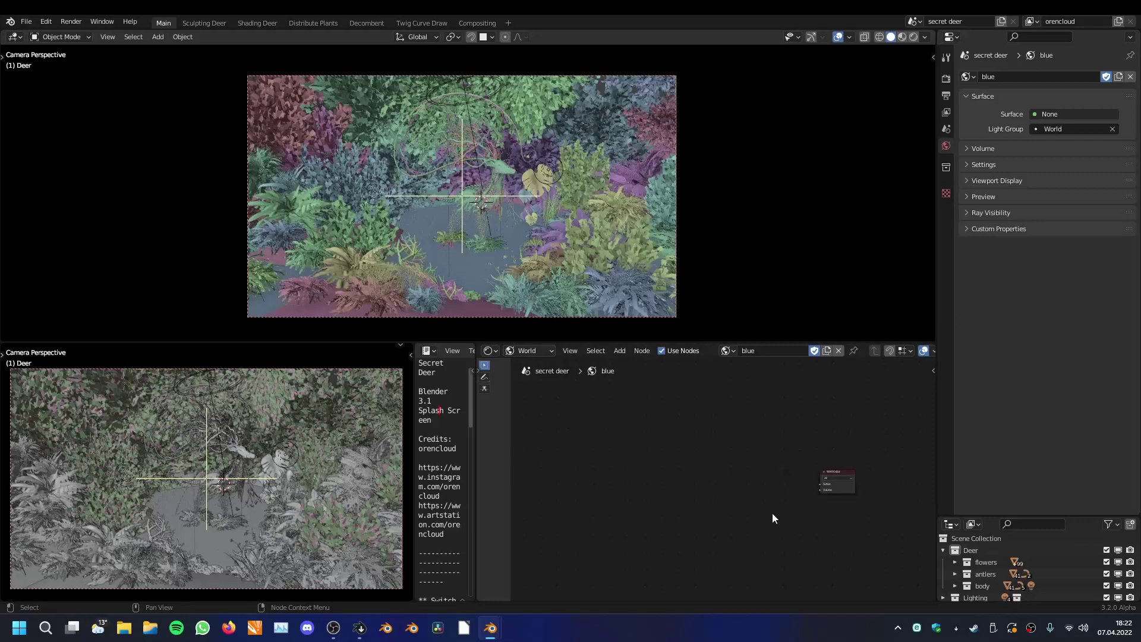
Step: View the finished render result of the deer scene and close it again
key("F11")
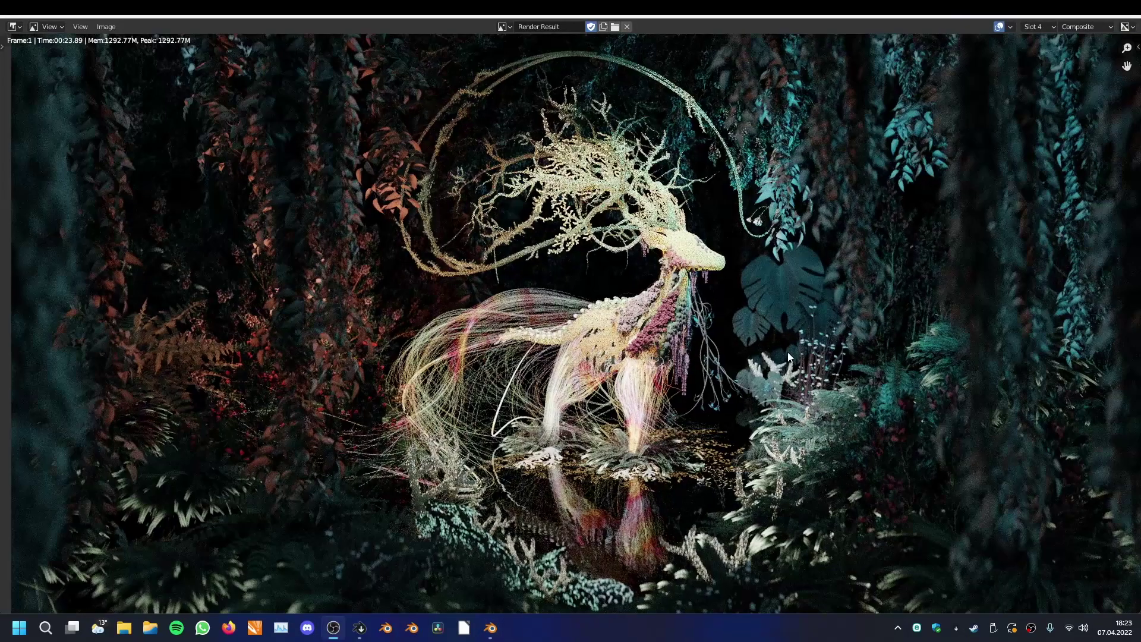
scroll(790, 352, "down", 1)
middle_click_drag(790, 352, 779, 347)
scroll(779, 347, "up", 2)
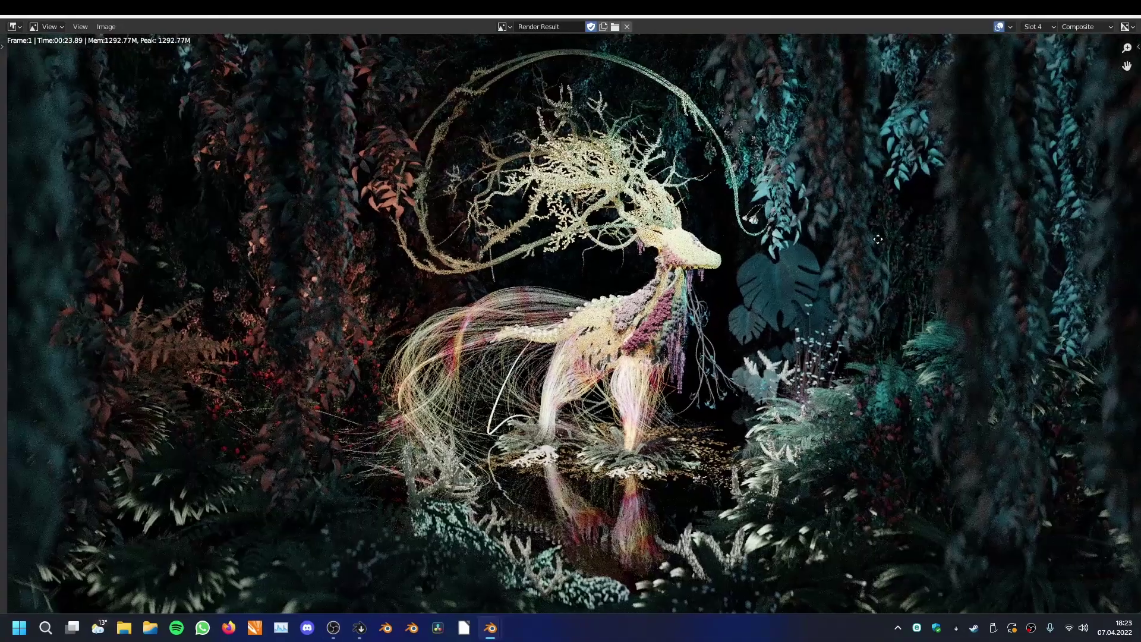
key("Escape")
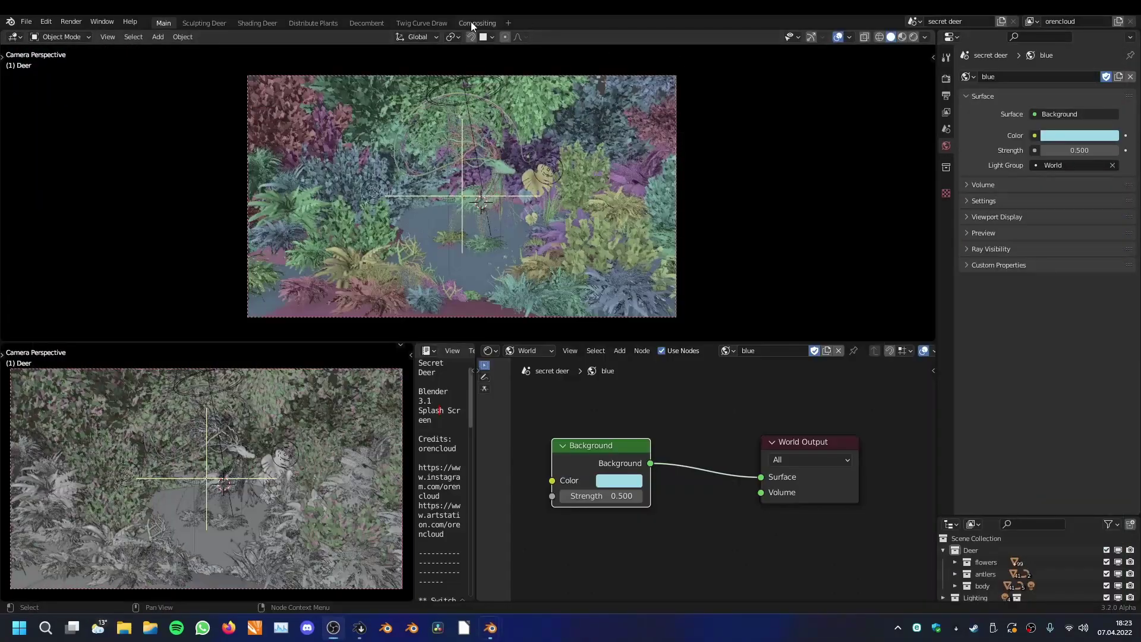
Step: In a maximized compositor, preview the Combined_Blue Light and Combined_World passes one after the other
left_click(472, 23)
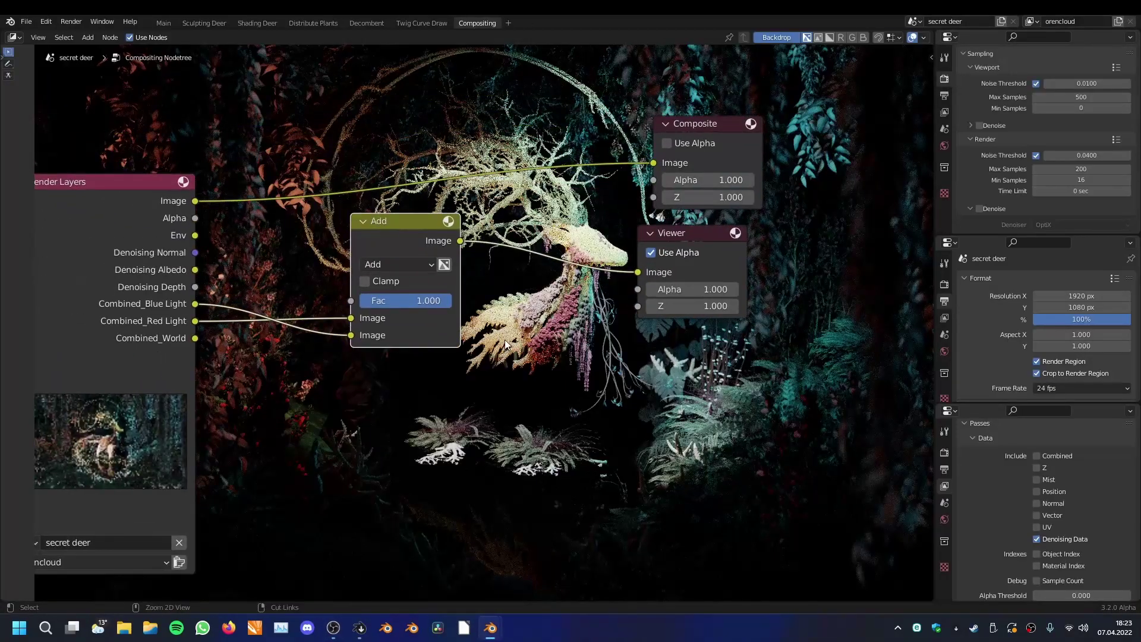
key("ctrl+space")
key("Home")
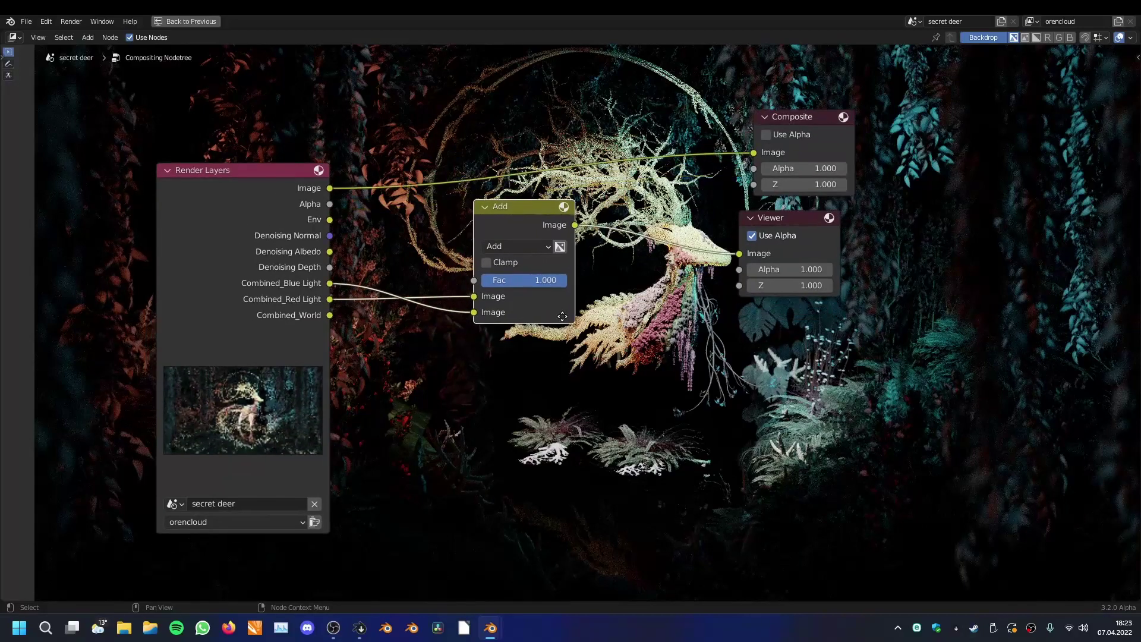
left_click(155, 280, "ctrl+shift")
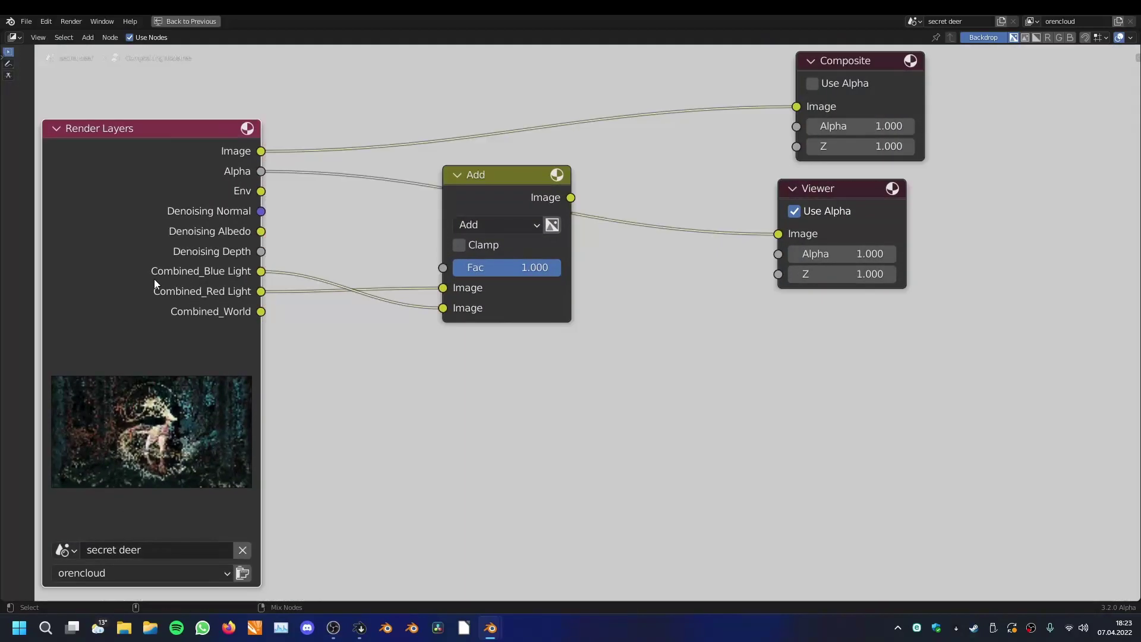
scroll(313, 364, "down", 1)
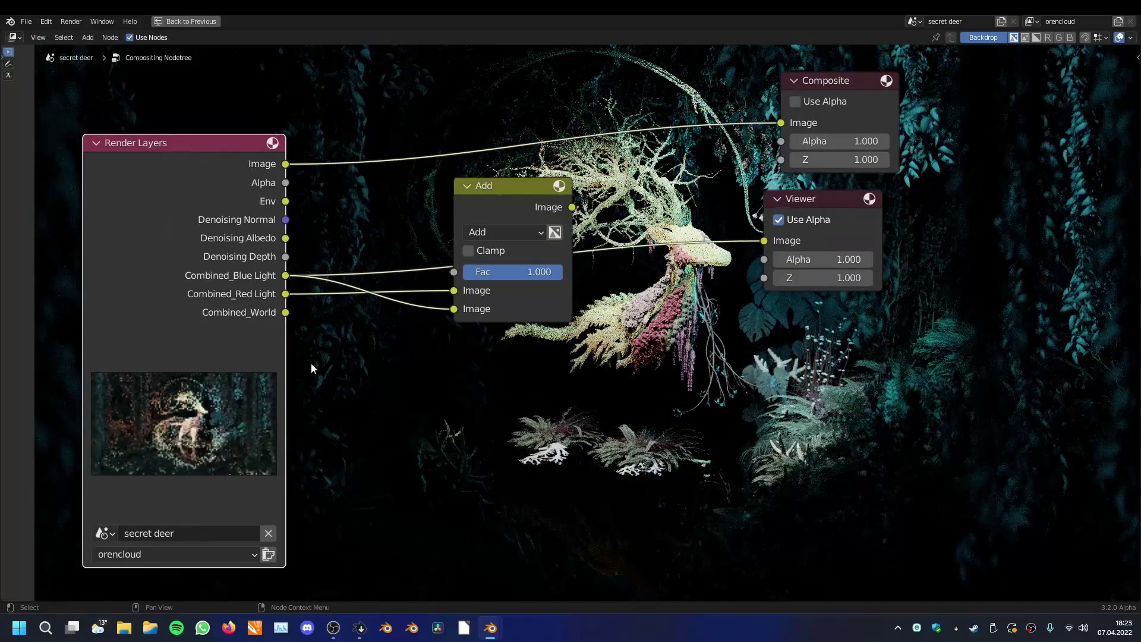
middle_click_drag(313, 364, 165, 247)
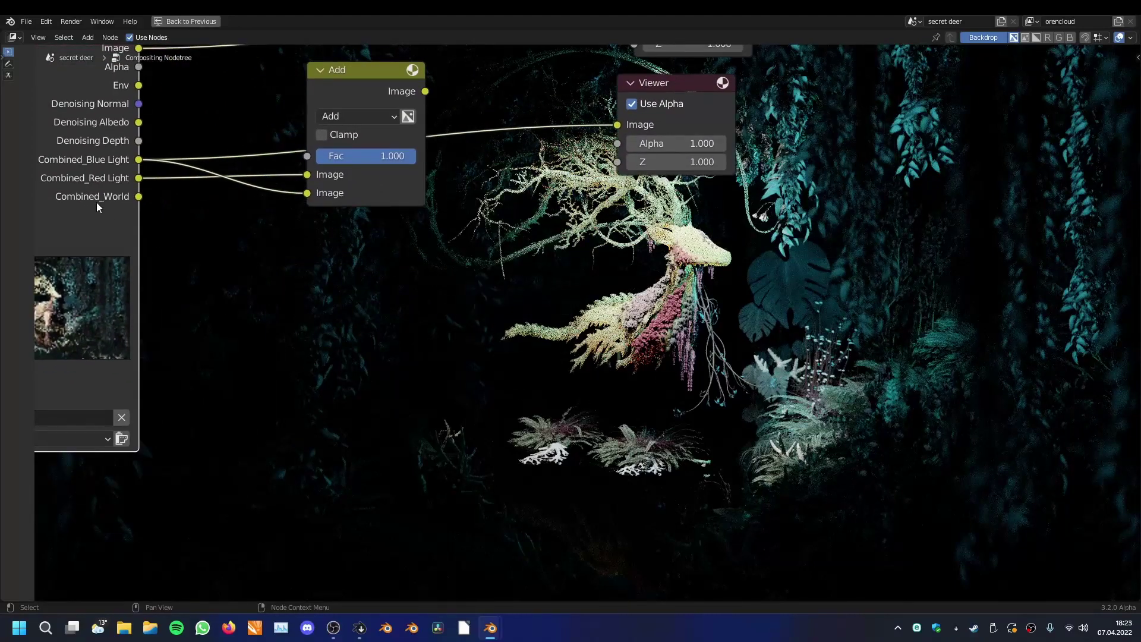
middle_click_drag(108, 169, 125, 169)
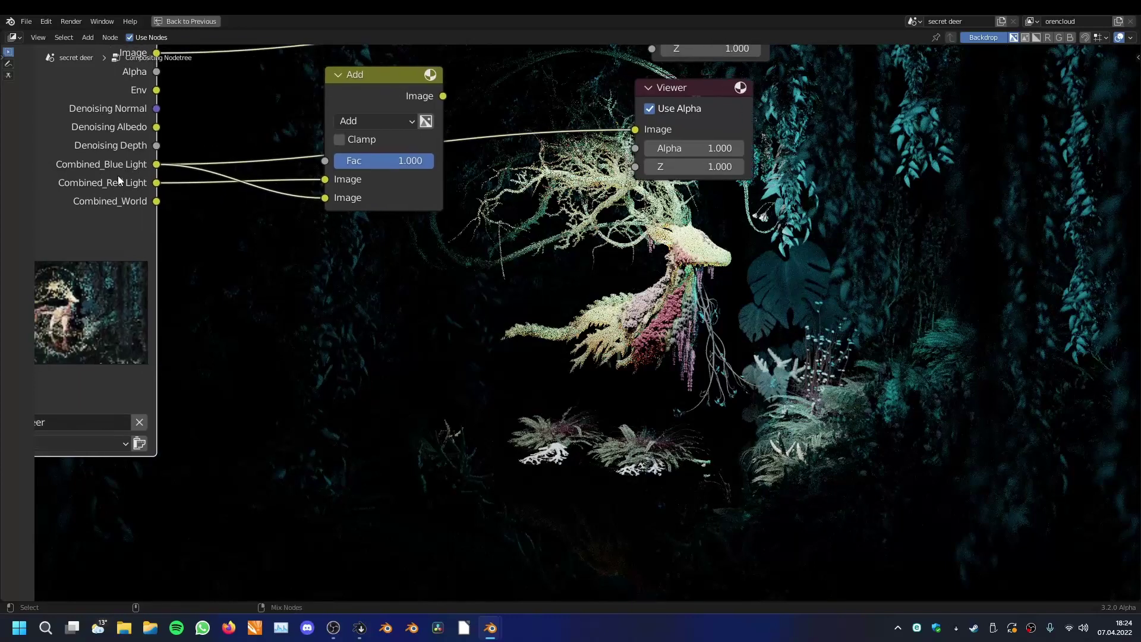
left_click(71, 188, "ctrl+shift")
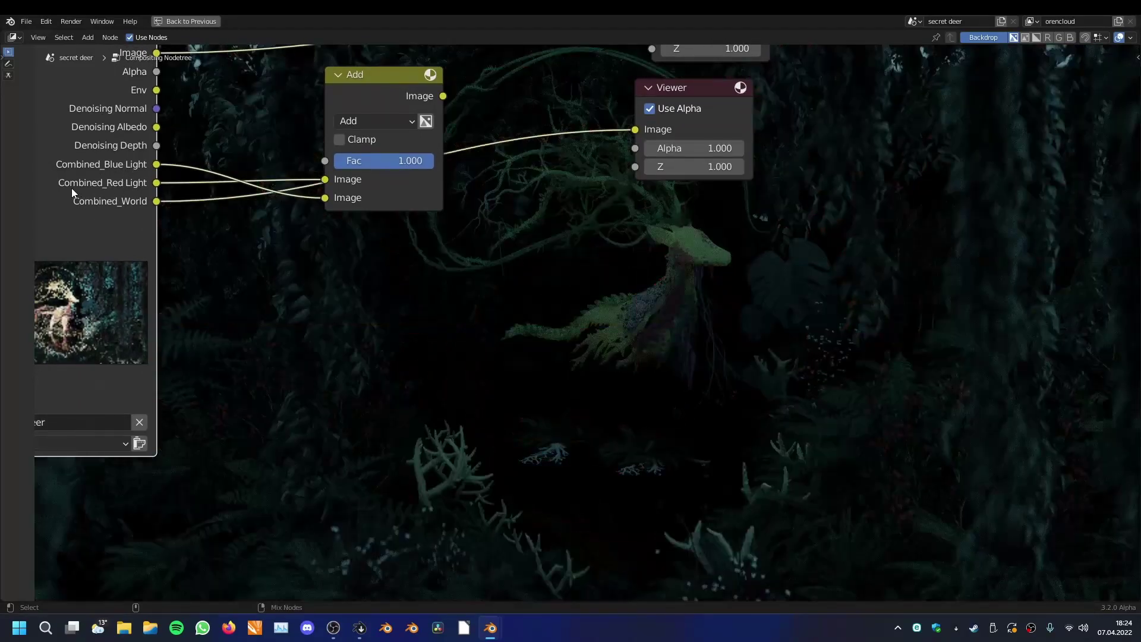
Step: Duplicate the Add node, insert the copy before the Viewer, and connect Combined_World to its second image input
scroll(803, 428, "down", 4)
middle_click_drag(803, 428, 757, 481)
scroll(654, 318, "up", 2)
left_click(401, 191)
left_click_drag(414, 201, 313, 201)
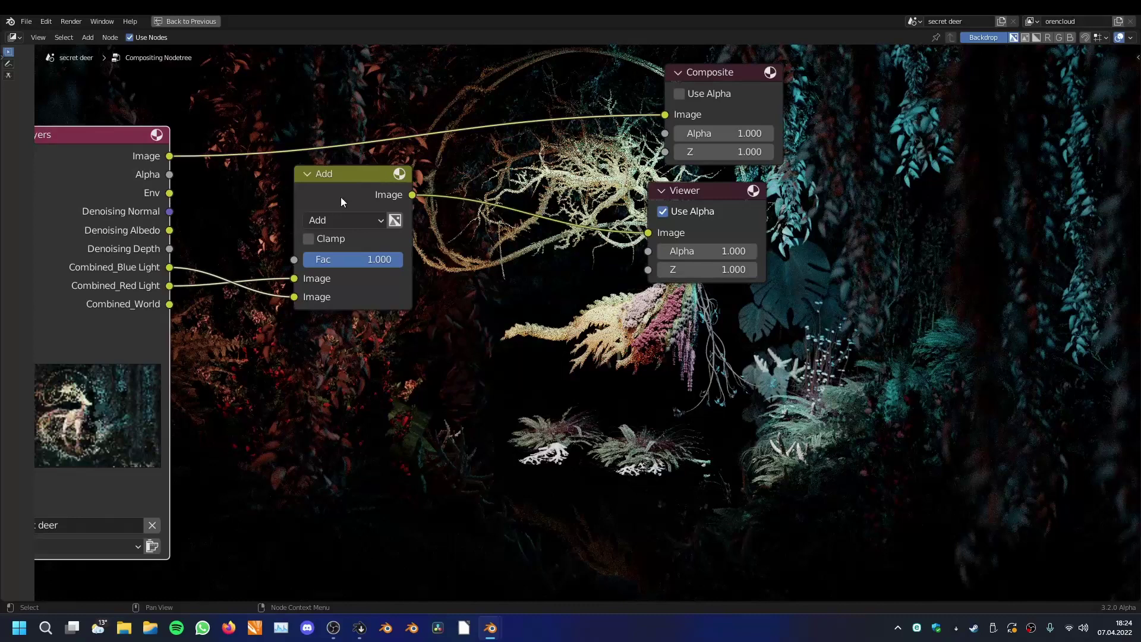
key("shift+d")
left_click(545, 185)
left_click_drag(170, 304, 479, 300)
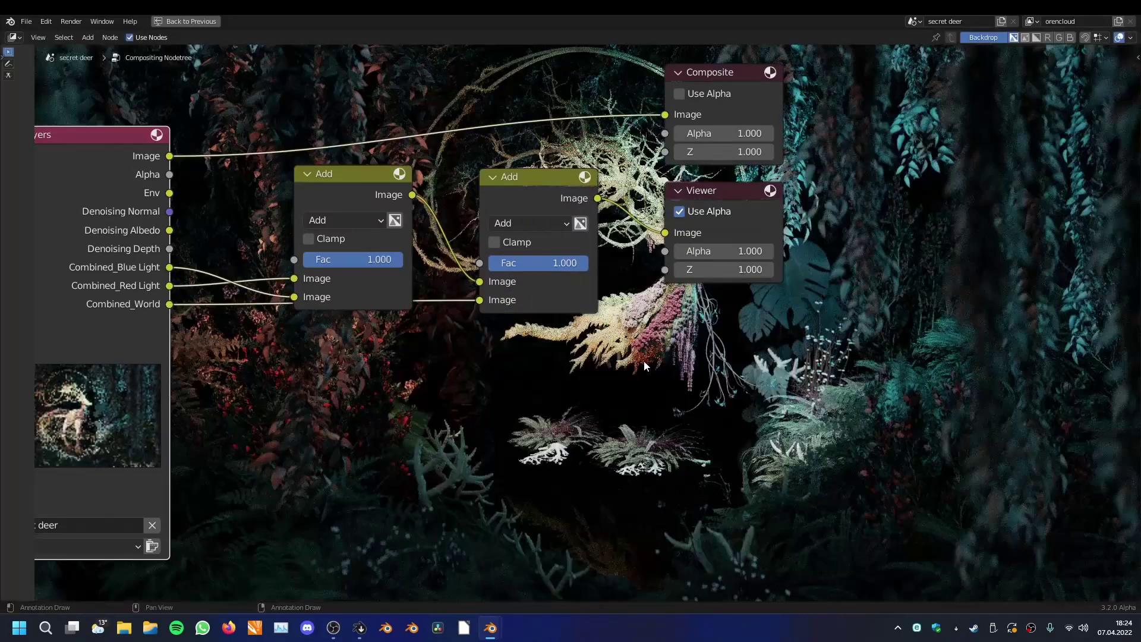
Step: Compare the full render's Image output with the summed light group result by alternating them in the Viewer
scroll(594, 291, "down", 2)
middle_click_drag(618, 291, 674, 567)
scroll(585, 356, "up", 4)
left_click(582, 487)
left_click(155, 434, "ctrl+shift")
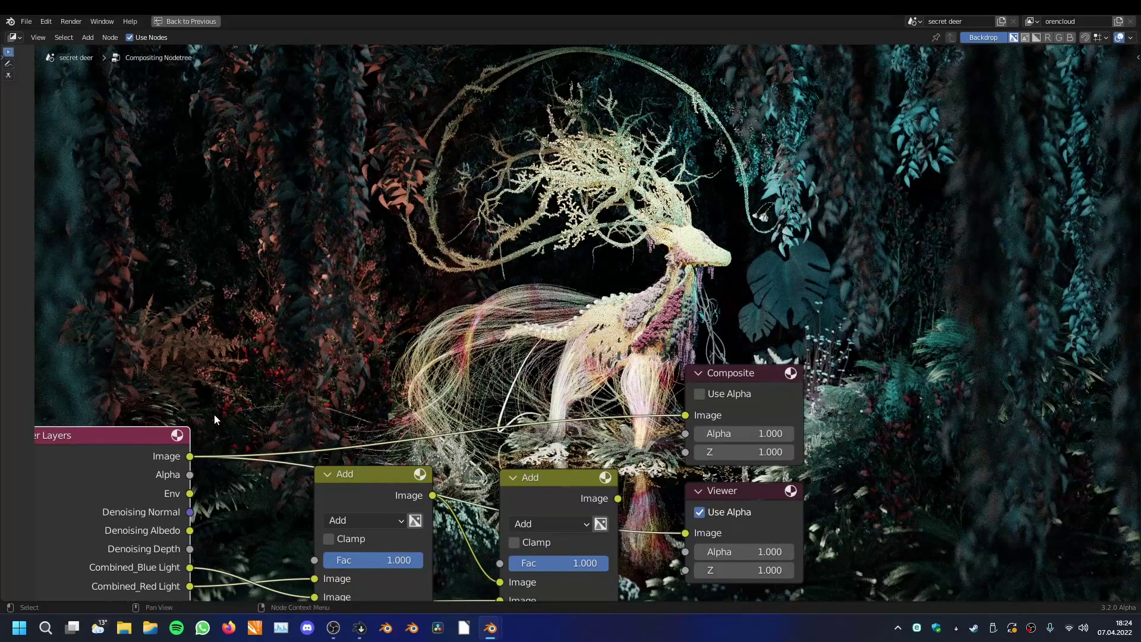
middle_click_drag(284, 512, 277, 421)
scroll(285, 419, "up", 2)
middle_click_drag(363, 369, 383, 448)
left_click(562, 493, "ctrl+shift")
left_click(67, 427, "ctrl+shift")
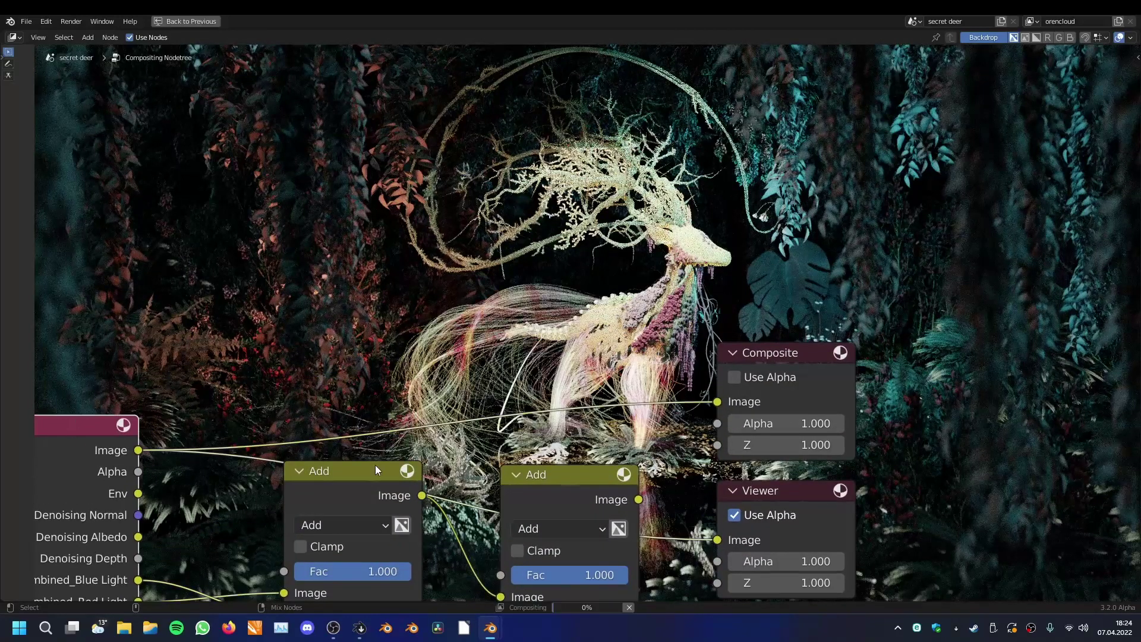
left_click(572, 482, "ctrl+shift")
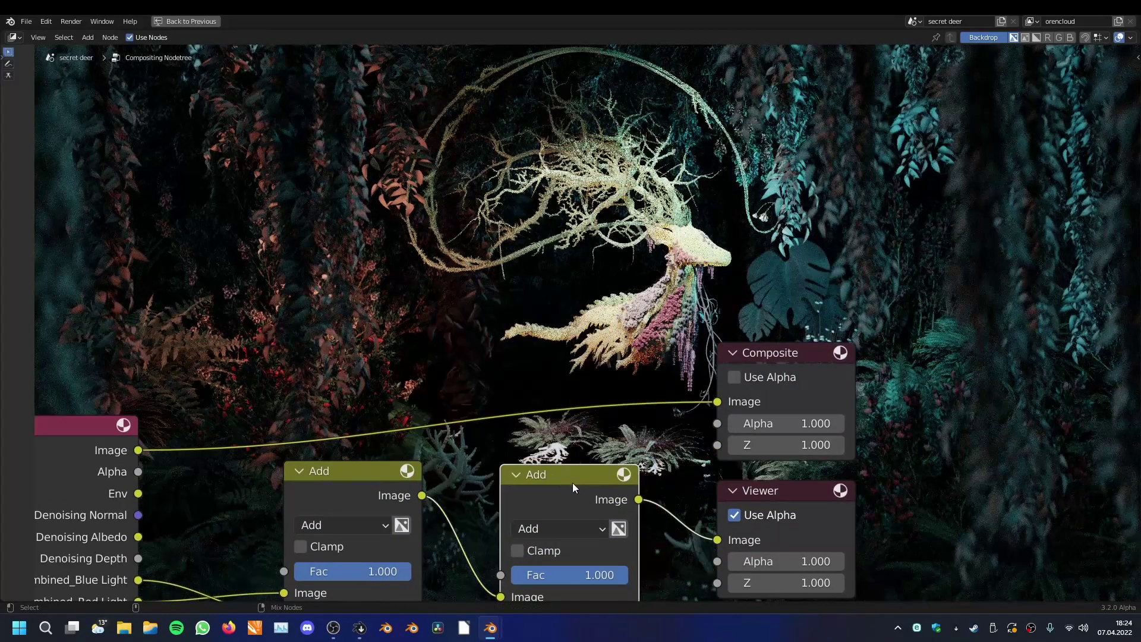
Step: Enable the Emission light pass for the view layer in the Main workspace and render the scene again
left_click(176, 19)
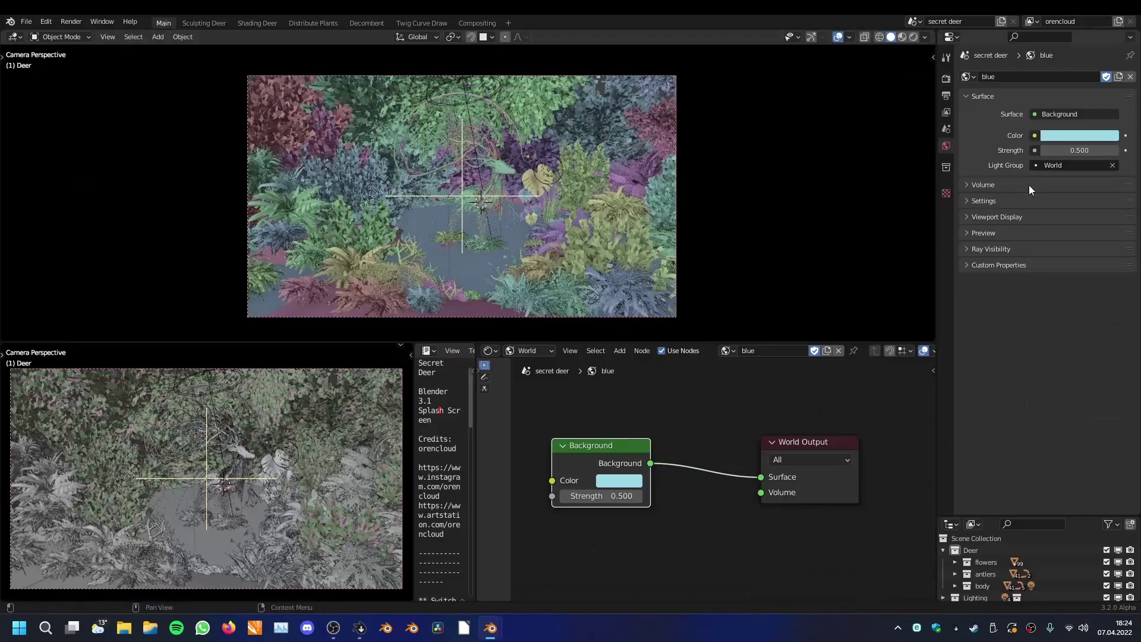
left_click(945, 97)
left_click(947, 111)
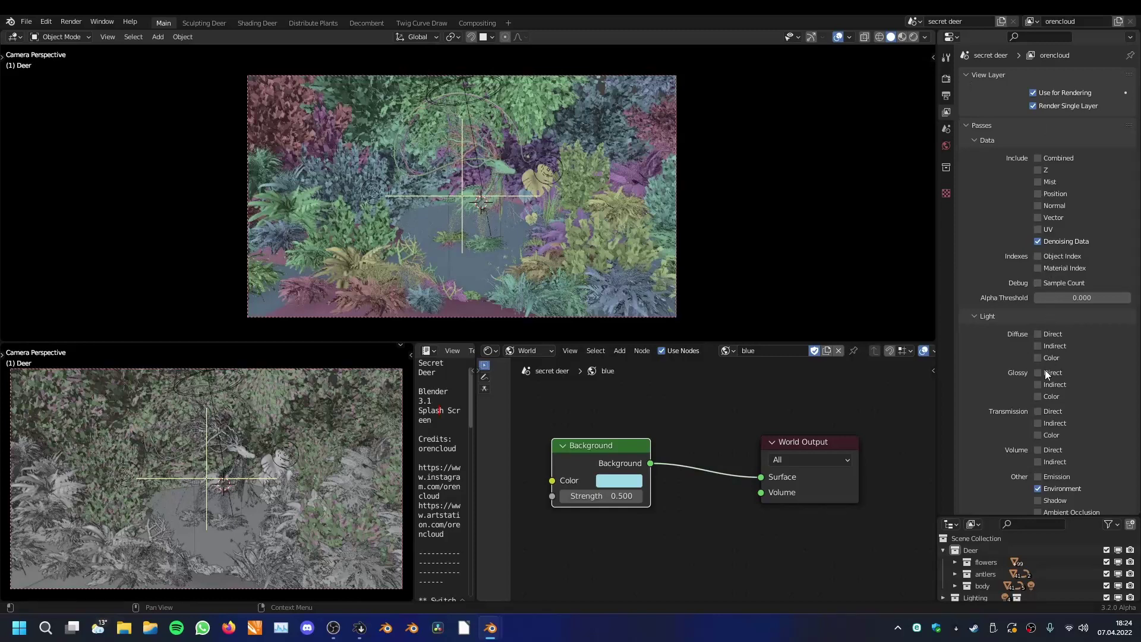
left_click(1048, 477)
key("F12")
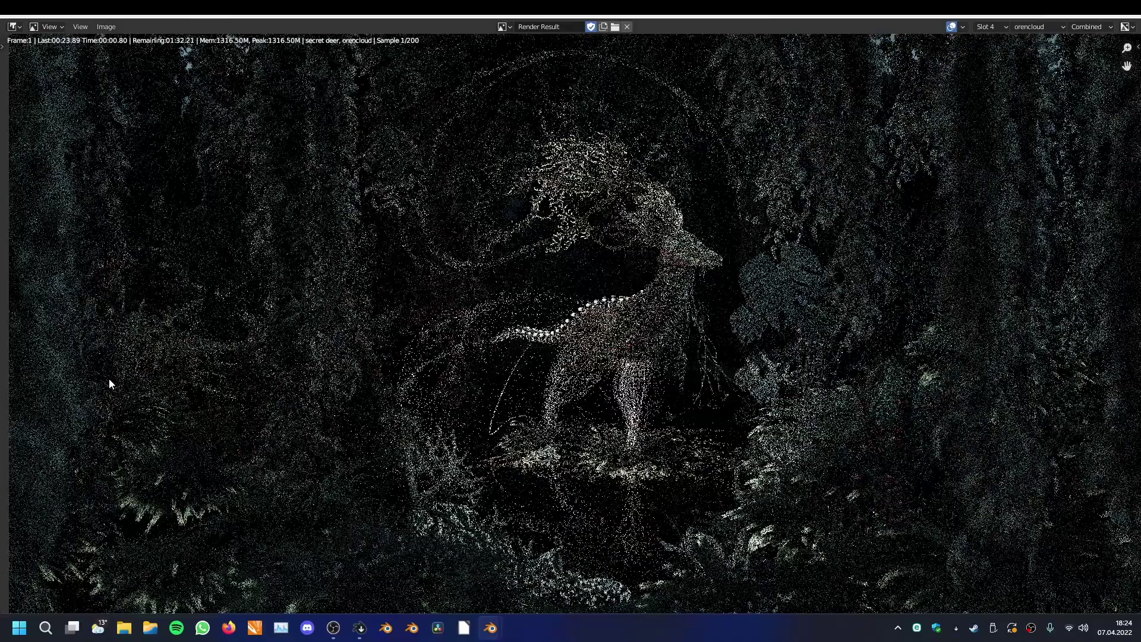
key("Escape")
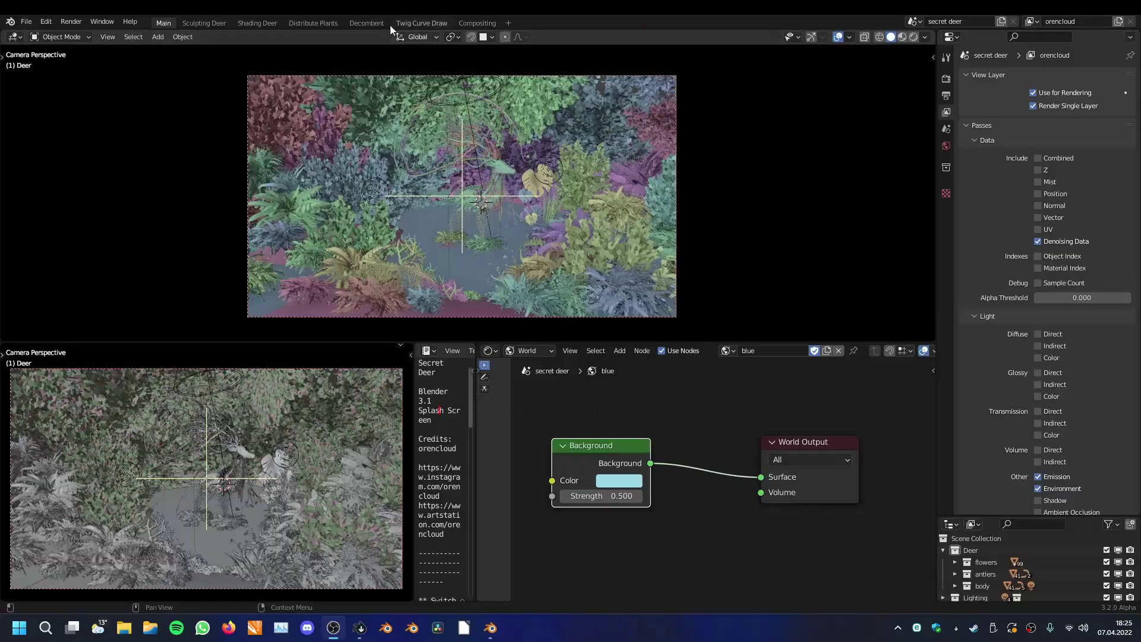
Step: Preview the Emit pass in the compositor and move the Viewer and Composite nodes away from the Add nodes
left_click(469, 22)
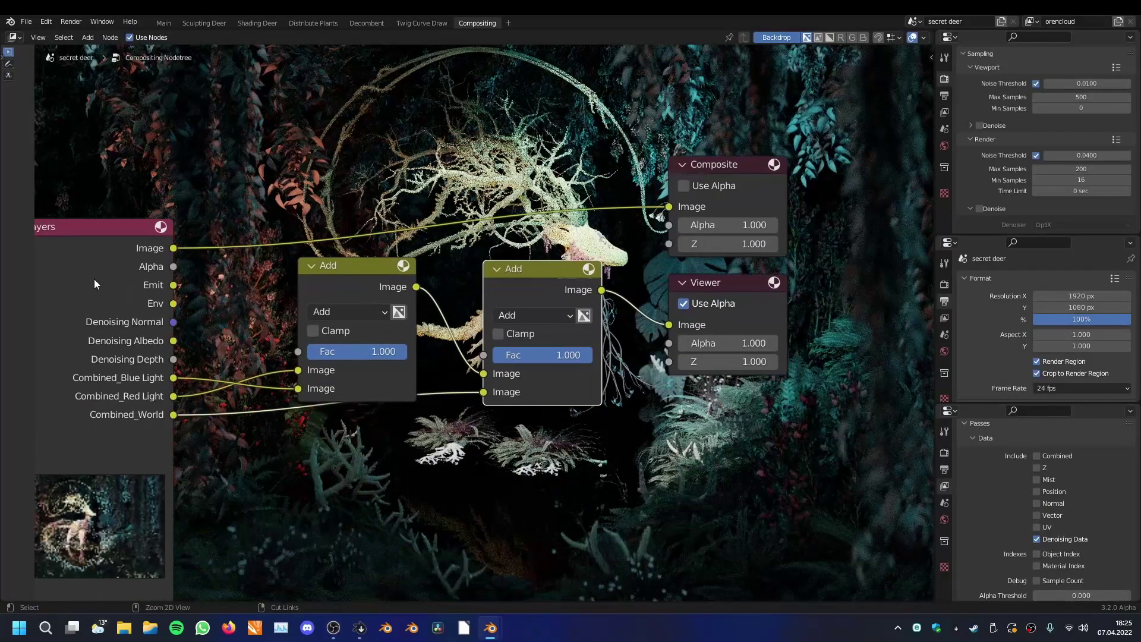
left_click(93, 279, "ctrl+shift")
left_click(94, 280, "ctrl+shift")
scroll(342, 284, "down", 4)
middle_click_drag(342, 285, 351, 374)
left_click_drag(618, 371, 820, 373)
left_click_drag(621, 287, 831, 286)
Step: Duplicate an Add node, feed it the summed light groups and the Emit pass, and link it to the Viewer
left_click(476, 358)
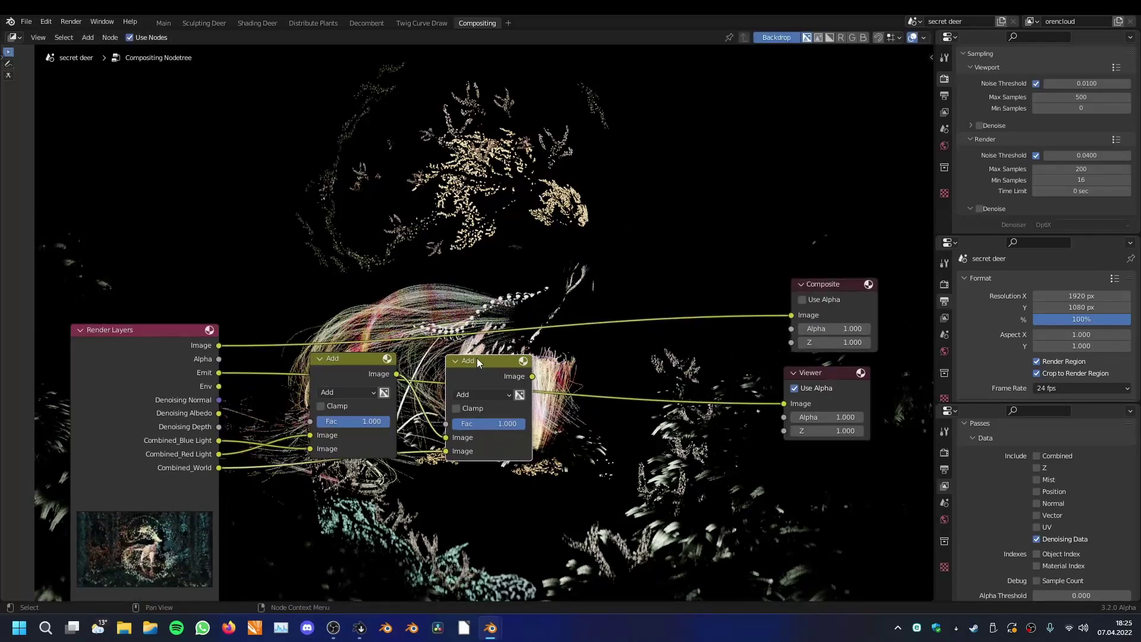
key("shift+d")
left_click(600, 417)
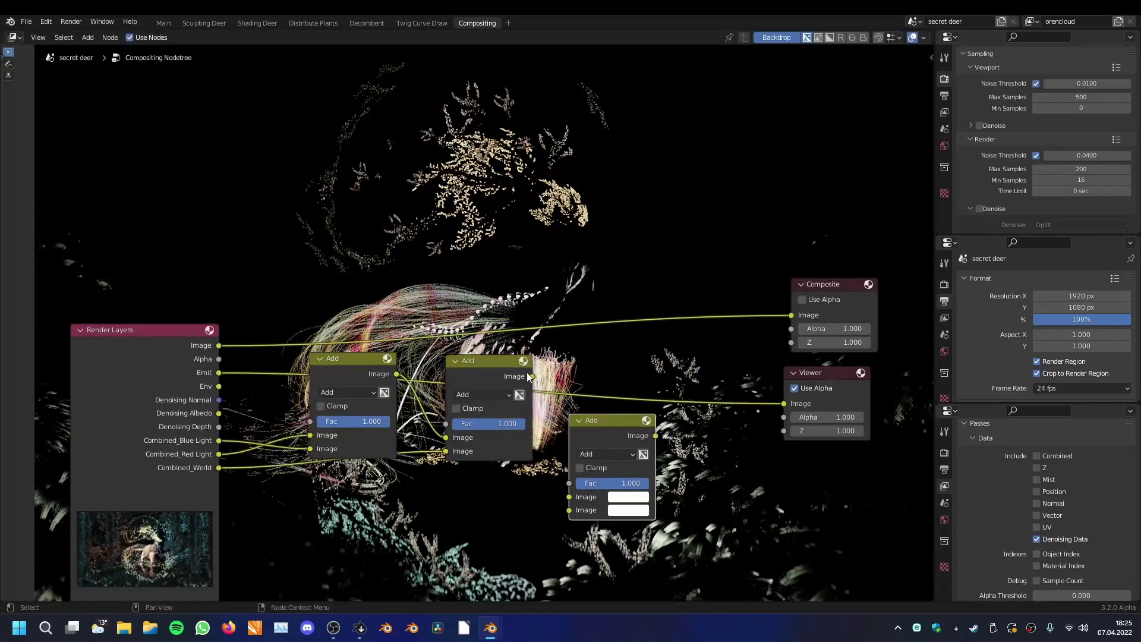
left_click(622, 419, "ctrl+shift")
left_click_drag(534, 373, 566, 496)
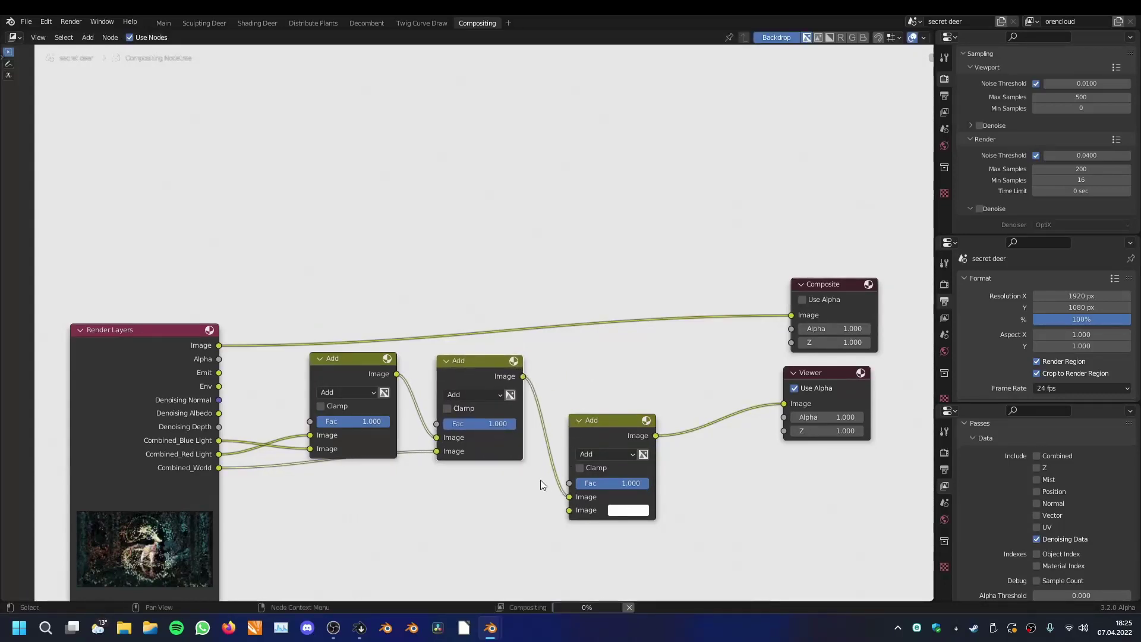
left_click_drag(225, 375, 569, 510)
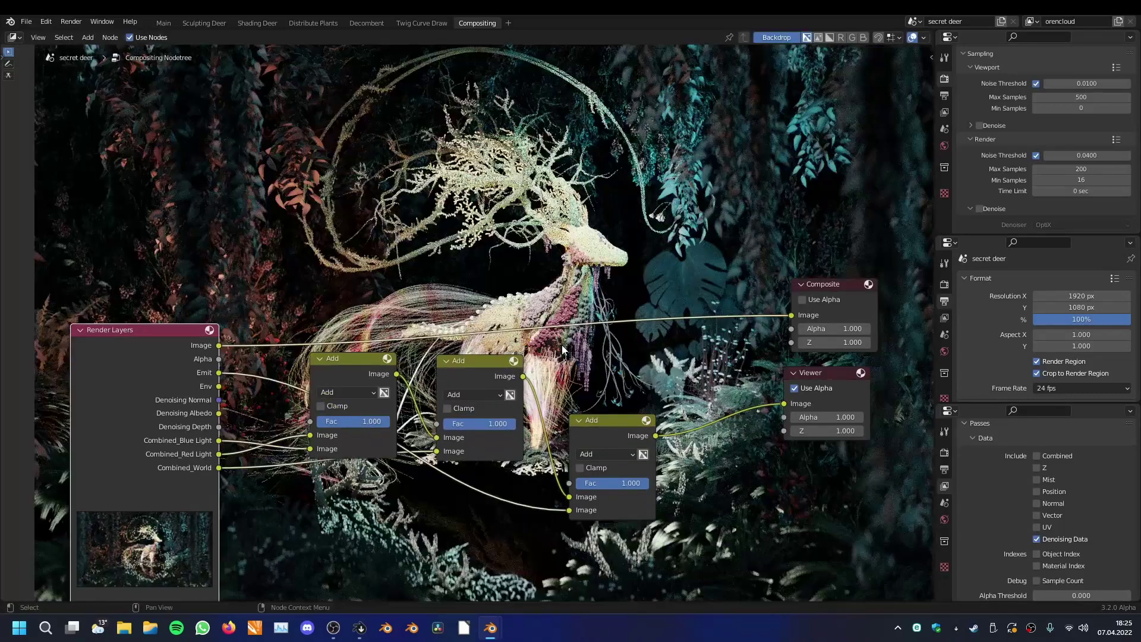
Step: Alternate the Viewer between the Render Layers Image output and the third Add node to compare them
scroll(568, 367, "down", 1)
scroll(566, 369, "up", 2)
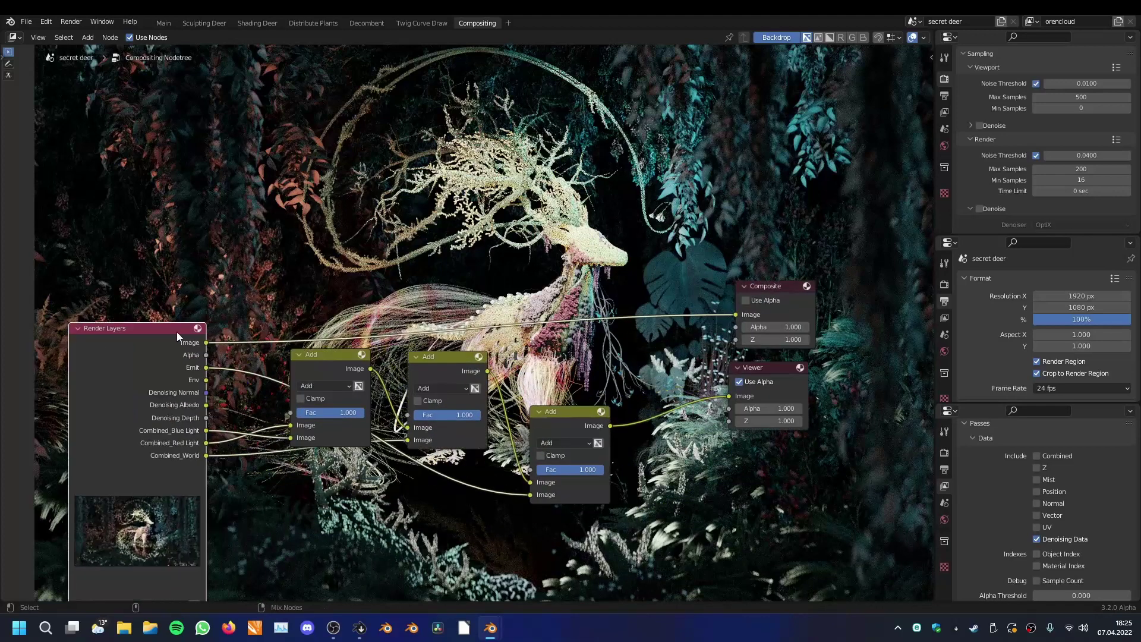
left_click(177, 345, "ctrl+shift")
left_click(581, 422, "ctrl+shift")
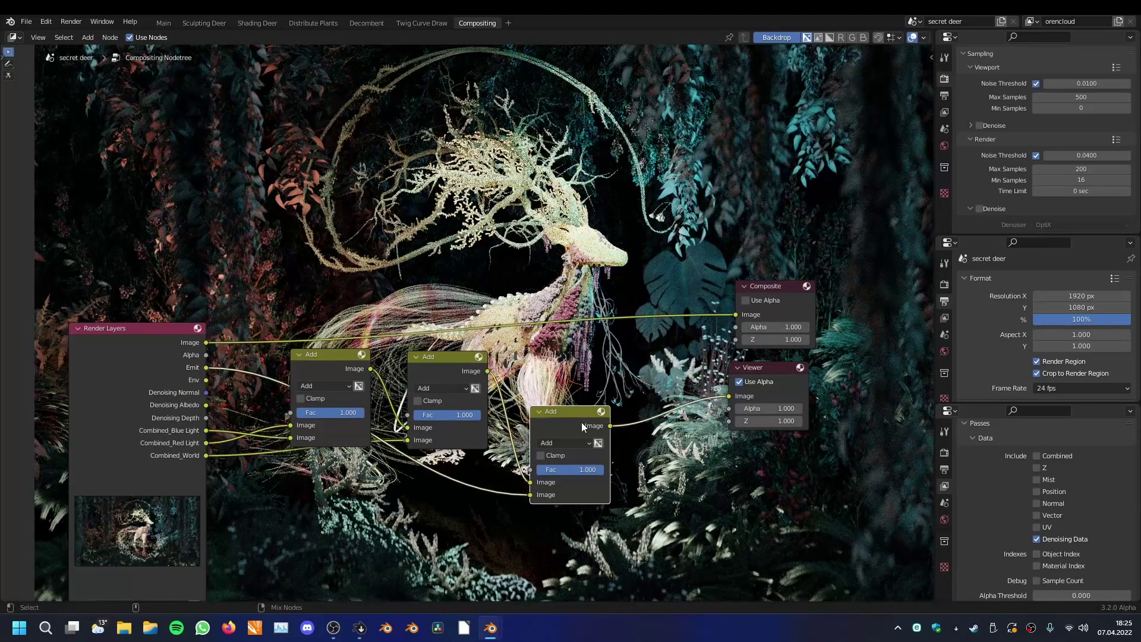
left_click(128, 346, "ctrl+shift")
left_click(587, 412, "ctrl+shift")
left_click(143, 330, "ctrl+shift")
Step: Try lower Fac values on the Emit and World Add nodes, such as 0.400 and 0.517, and restore both to 1.000
scroll(499, 547, "down", 1)
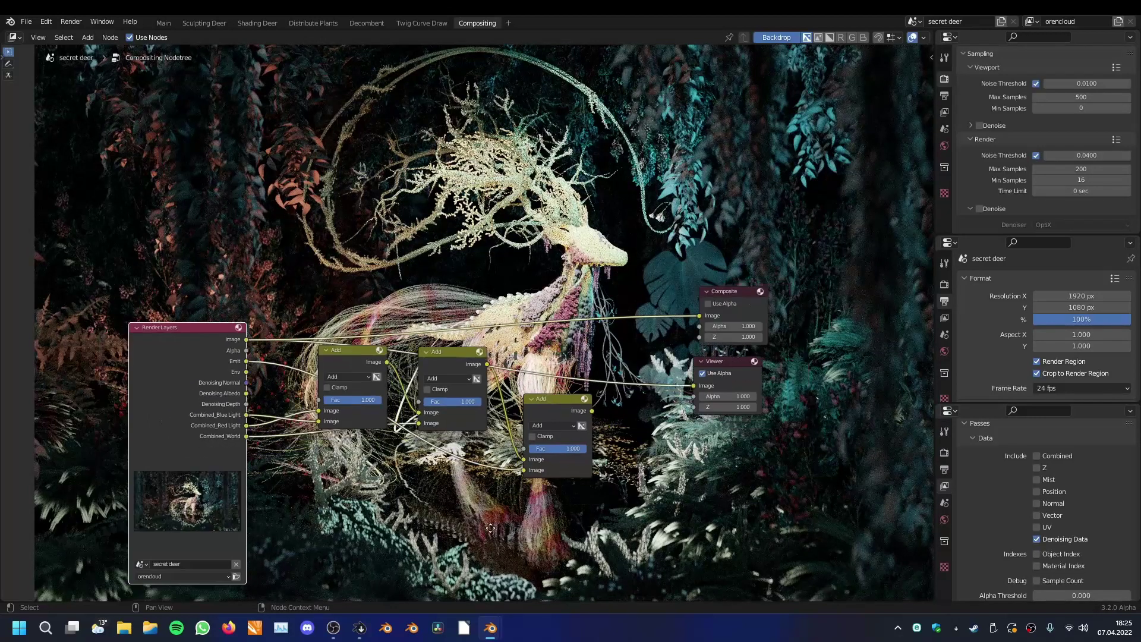
middle_click_drag(493, 529, 481, 446)
scroll(483, 450, "up", 3)
mouse_move(632, 380)
left_mouse_down()
mouse_move(575, 380)
mouse_move(652, 380)
left_mouse_up()
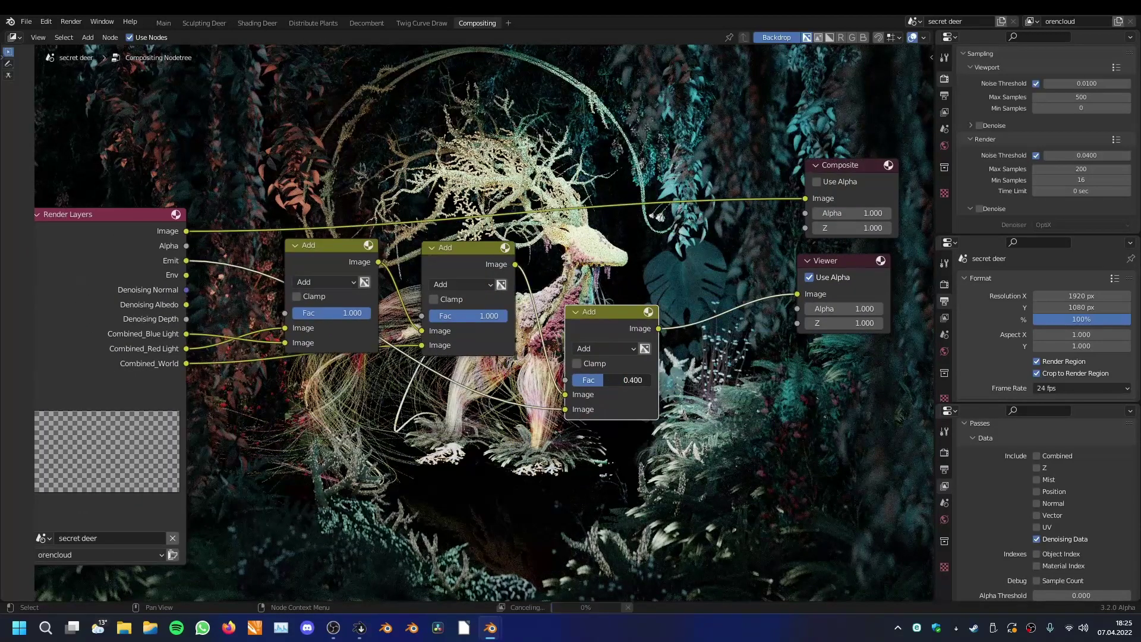
left_click_drag(505, 316, 463, 316)
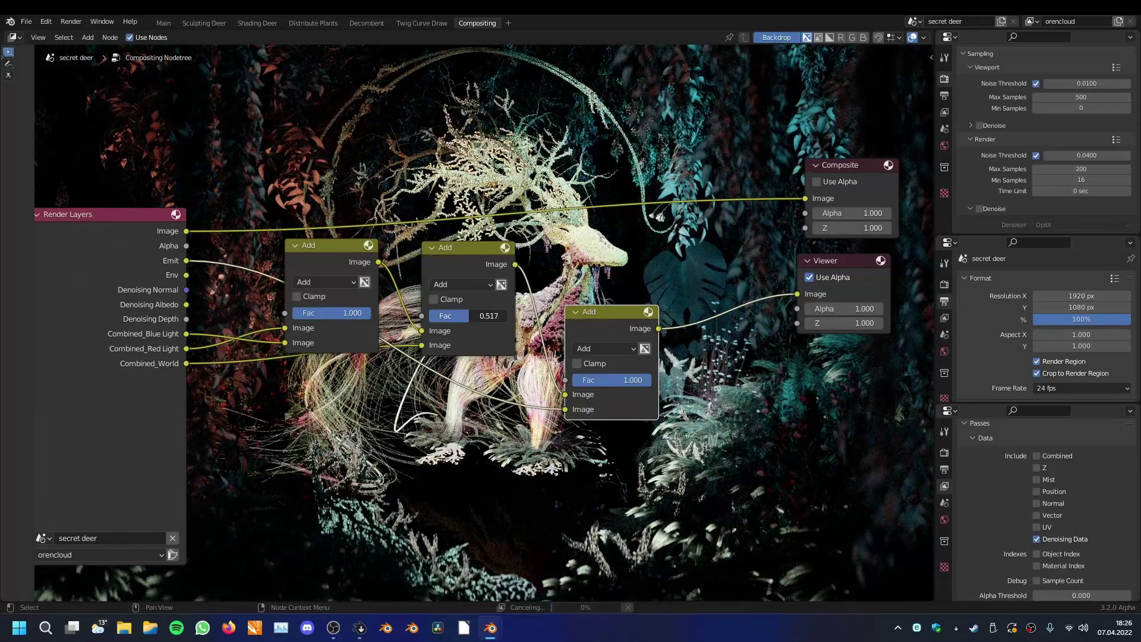
key("Escape")
left_click(423, 337)
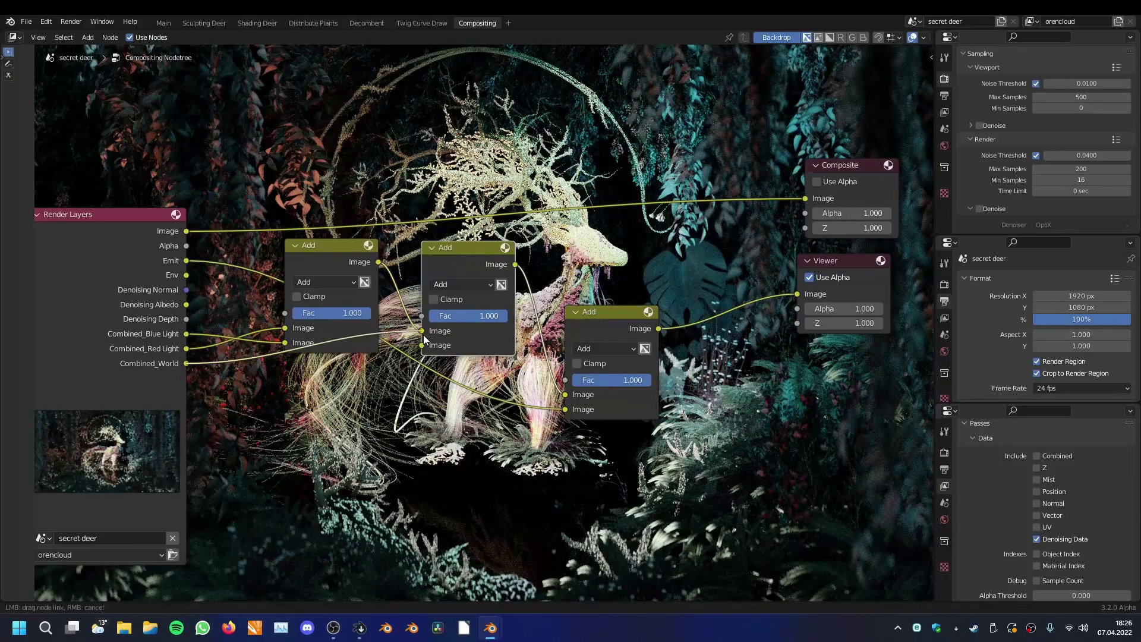
left_click_drag(467, 316, 374, 313)
mouse_move(489, 315)
left_mouse_down()
mouse_move(416, 316)
mouse_move(508, 316)
left_mouse_up()
left_click_drag(622, 380, 650, 380)
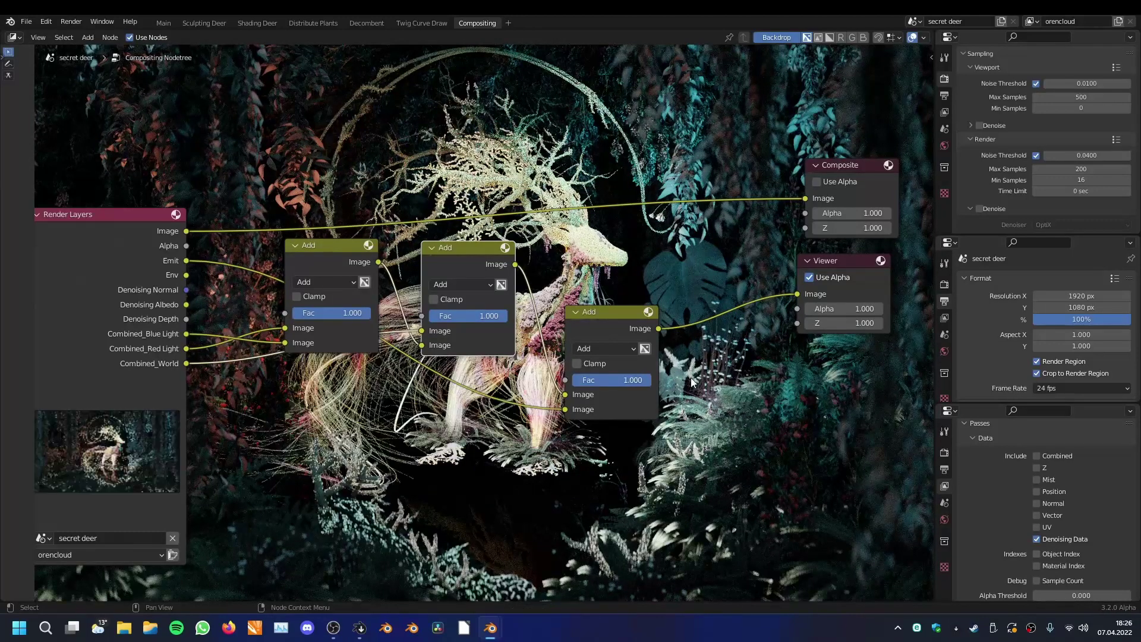
Step: Enable the Direct, Indirect and Color passes for both Glossy and Transmission in the view layer
scroll(672, 325, "down", 4)
middle_click_drag(658, 328, 609, 375)
scroll(612, 386, "up", 1)
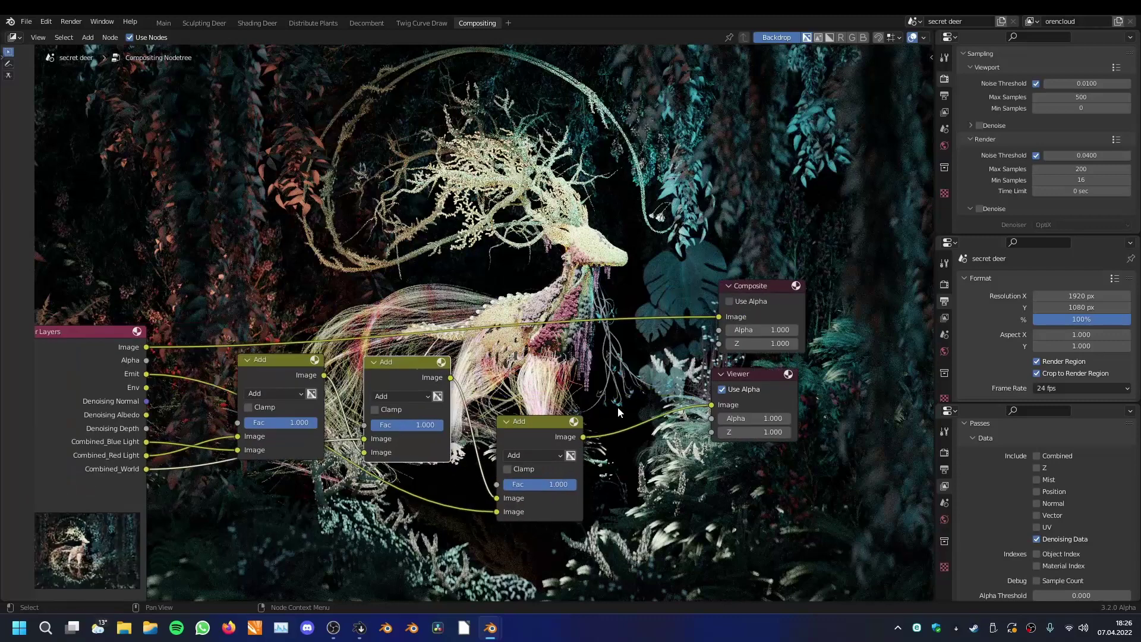
left_click(944, 95)
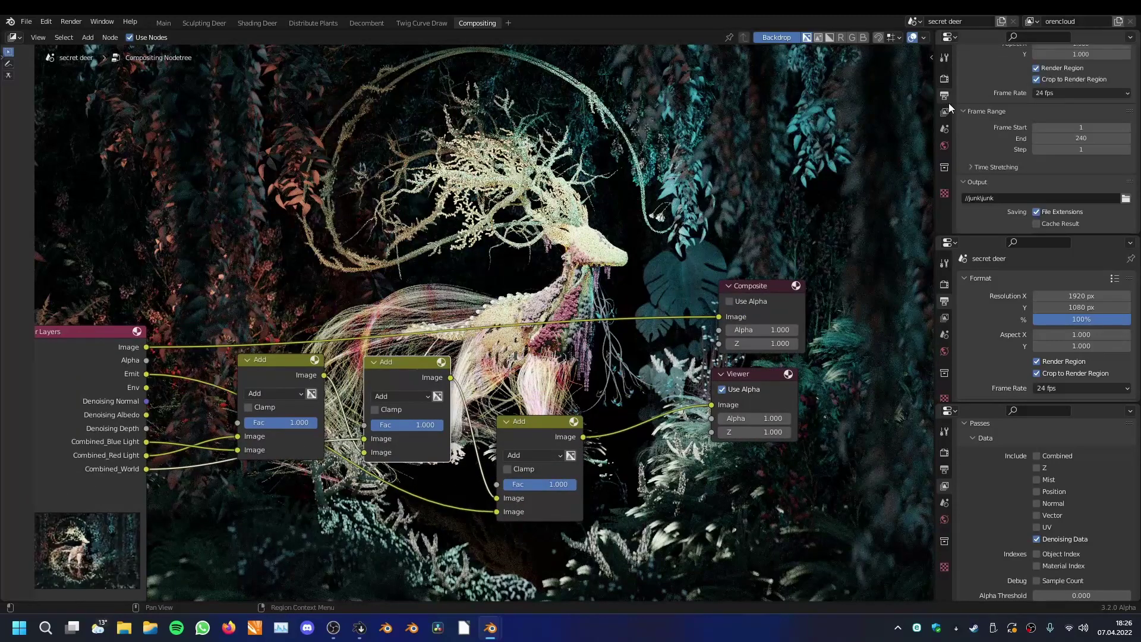
left_click(944, 112)
scroll(1008, 119, "up", 3)
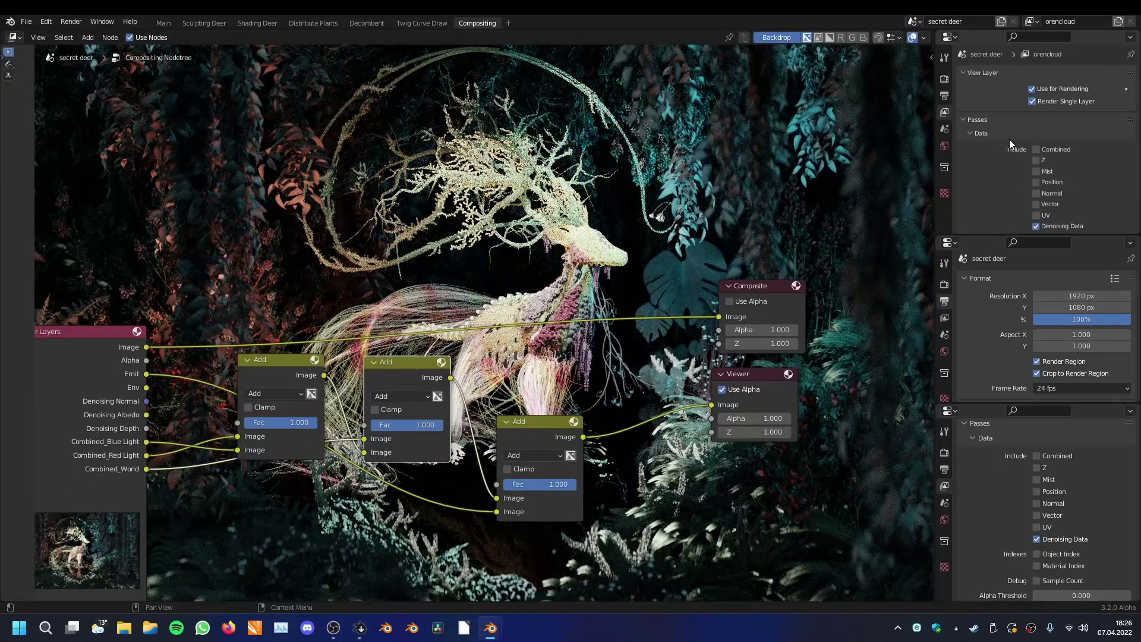
scroll(1009, 139, "down", 6)
scroll(1009, 139, "down", 4)
left_click_drag(1037, 109, 1036, 165)
scroll(1024, 176, "down", 4)
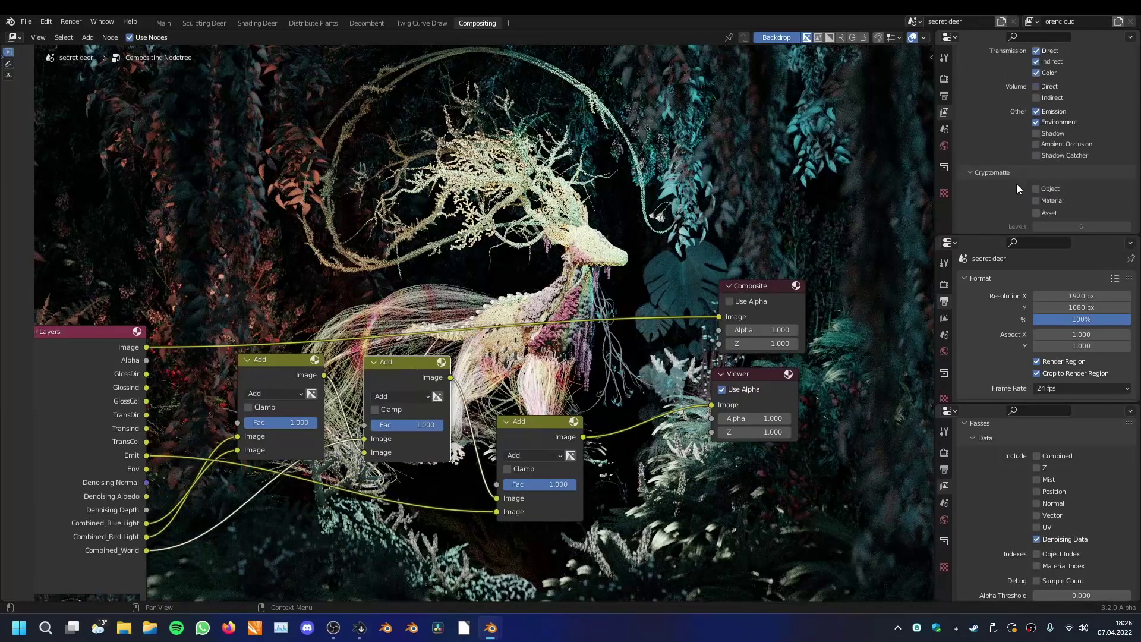
Step: Frame the compositor's node setup and examine the full Render Result up close
left_click(944, 77)
key("Home")
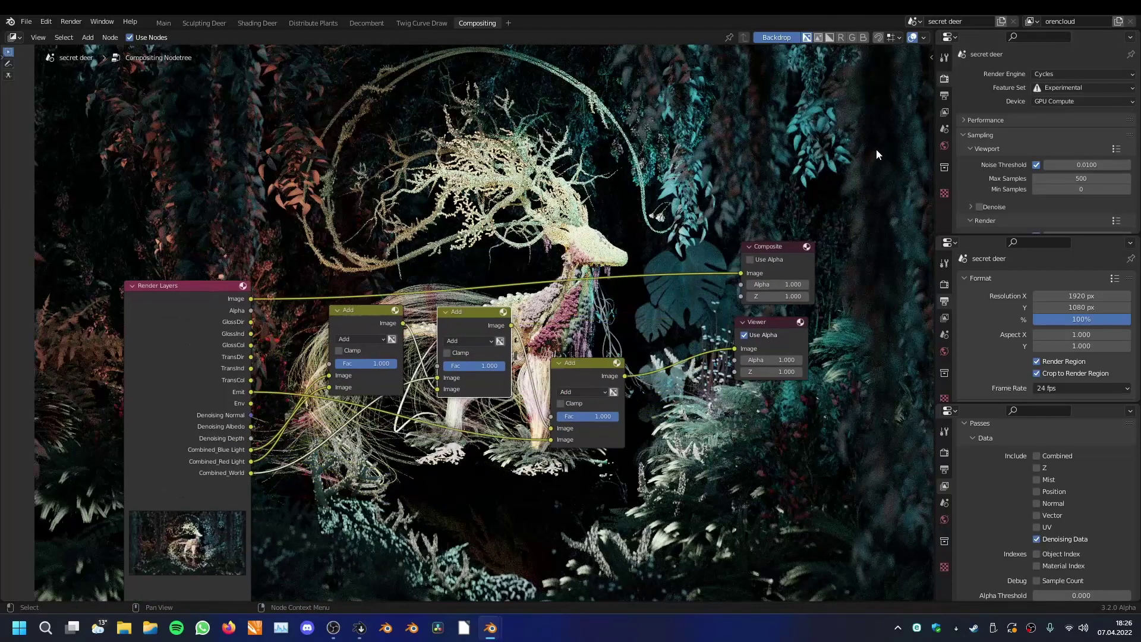
scroll(180, 242, "up", 2)
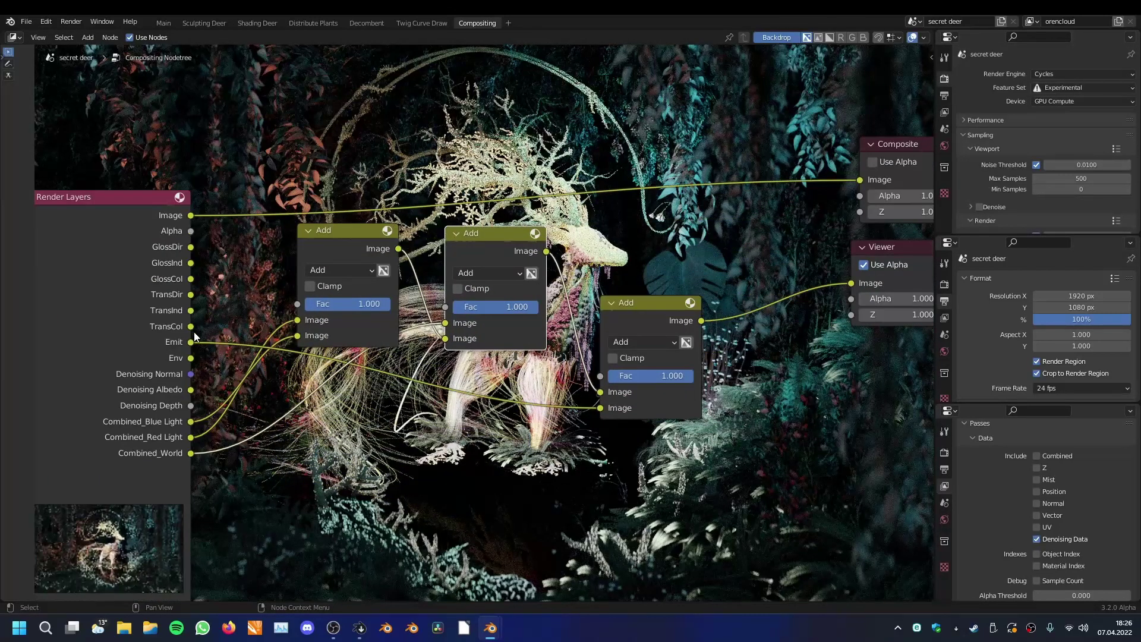
middle_click_drag(224, 327, 207, 303)
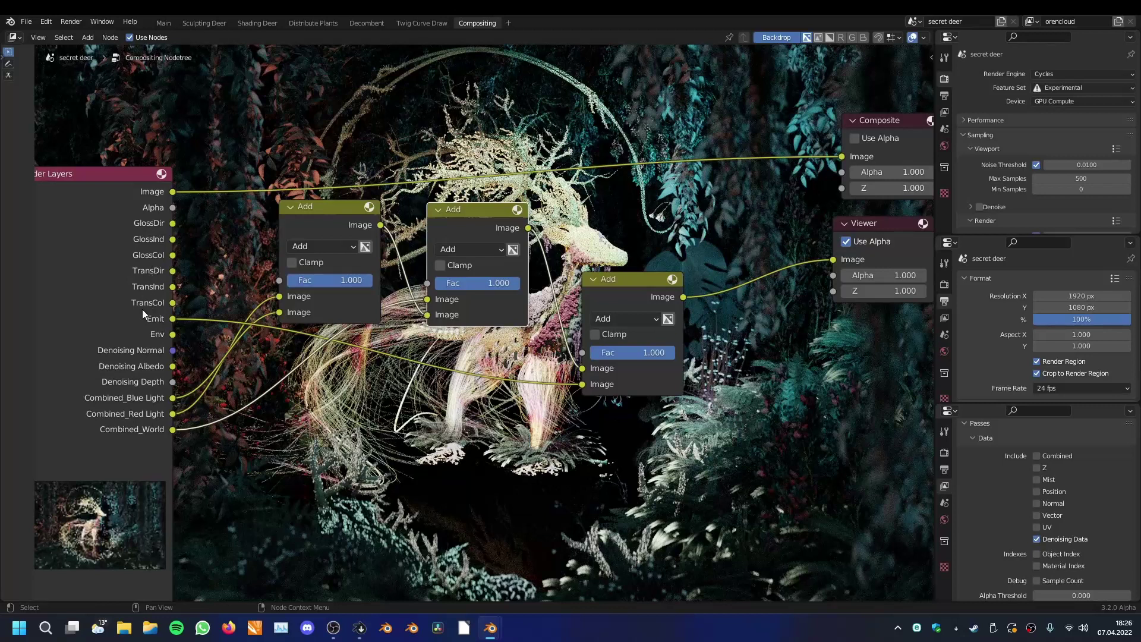
middle_click_drag(296, 266, 309, 259)
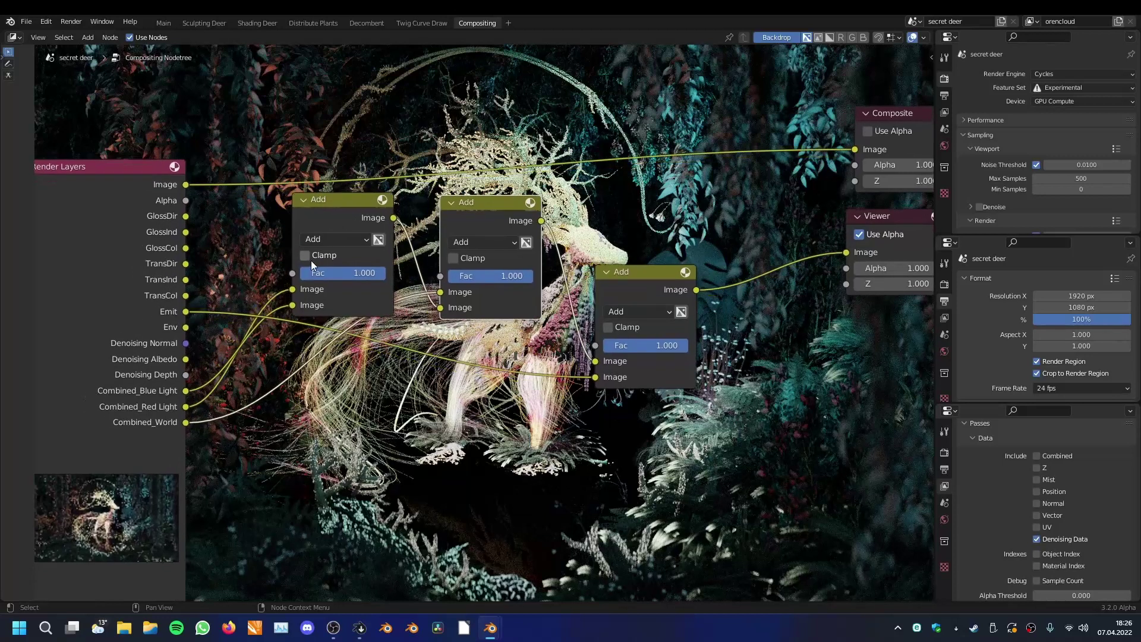
key("F11")
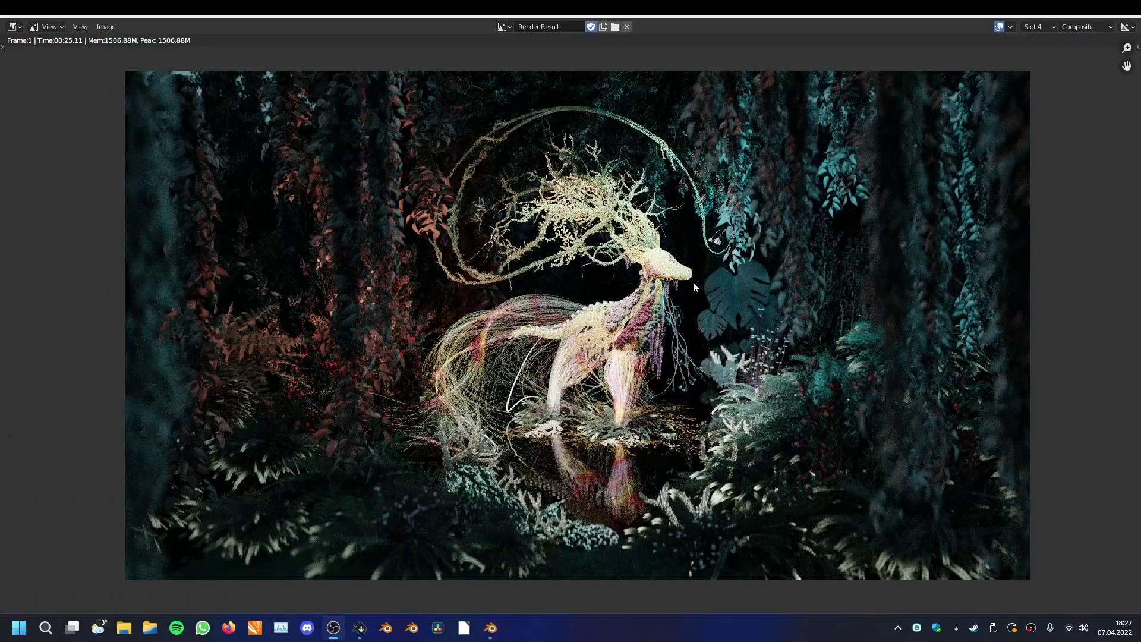
middle_click_drag(693, 280, 682, 284)
scroll(682, 284, "up", 1)
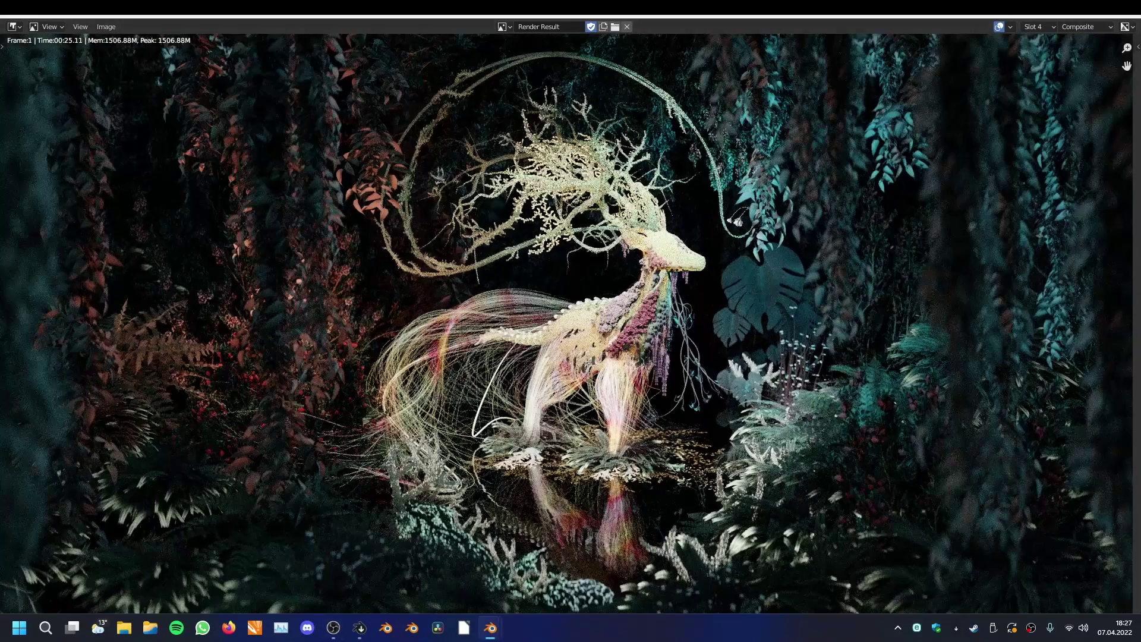
key("F11")
Step: Preview the GlossDir and GlossInd passes of the Render Layers node in the Viewer
left_click(400, 203)
scroll(467, 315, "down", 3)
scroll(469, 315, "up", 3)
left_click(122, 268, "ctrl+shift")
left_click(122, 268, "ctrl+shift")
left_click(122, 267, "ctrl+shift")
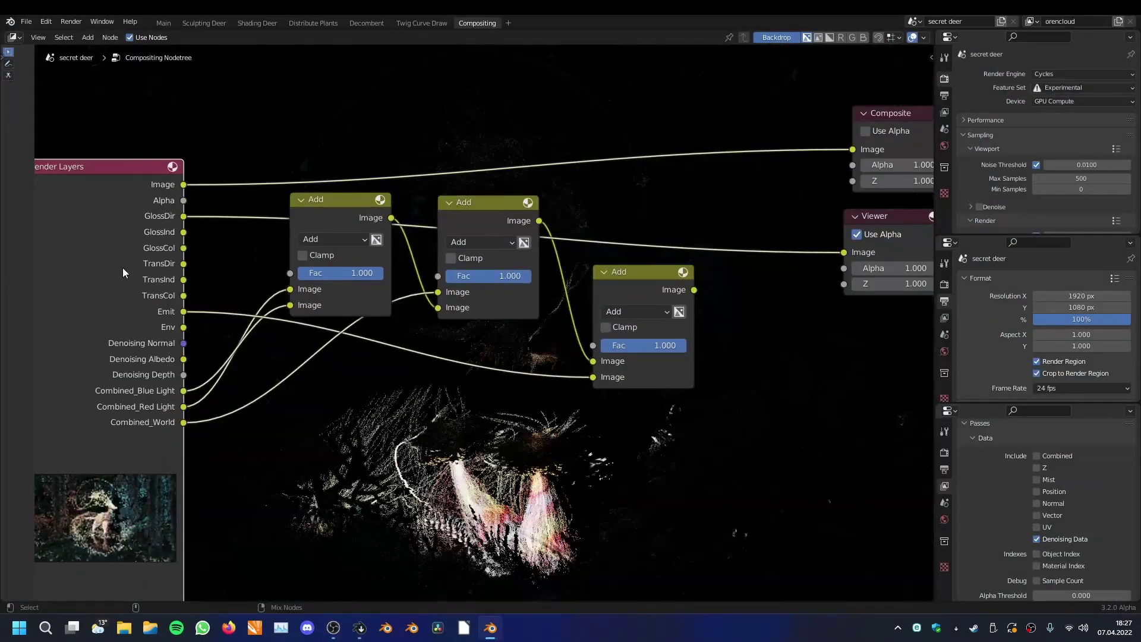
left_click(101, 269, "ctrl+shift")
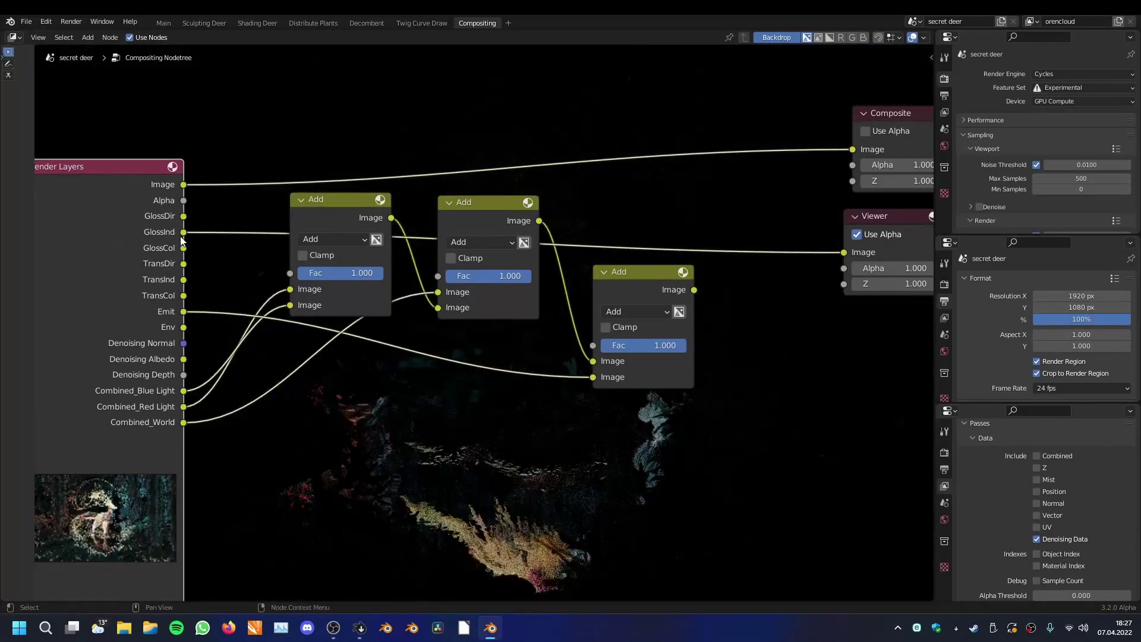
Step: Duplicate the third Add node before the Viewer and combine the summed passes with GlossInd in it
scroll(276, 269, "down", 1)
scroll(427, 305, "up", 1)
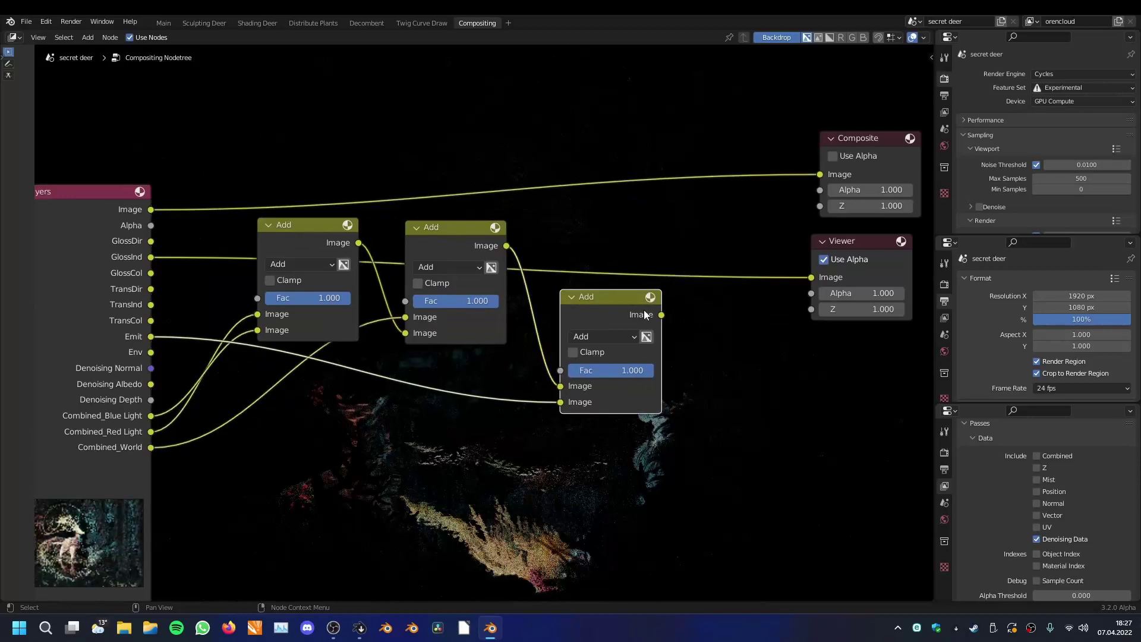
key("shift+d")
left_click(760, 265)
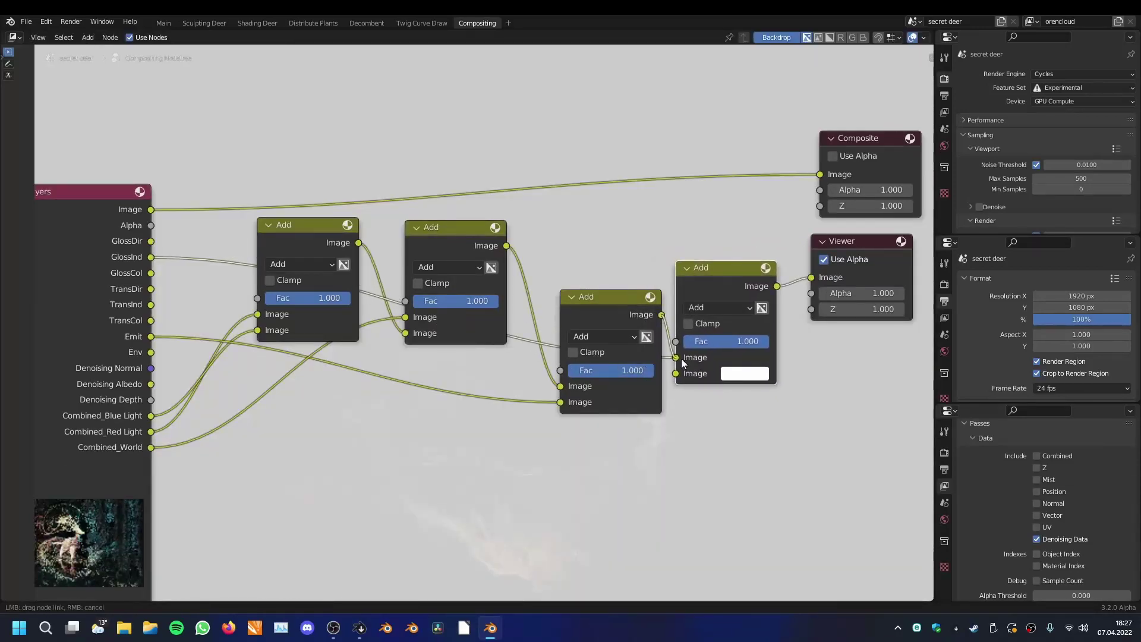
left_click_drag(681, 361, 679, 364)
scroll(699, 322, "down", 2)
middle_click_drag(700, 322, 675, 327)
scroll(677, 328, "up", 1)
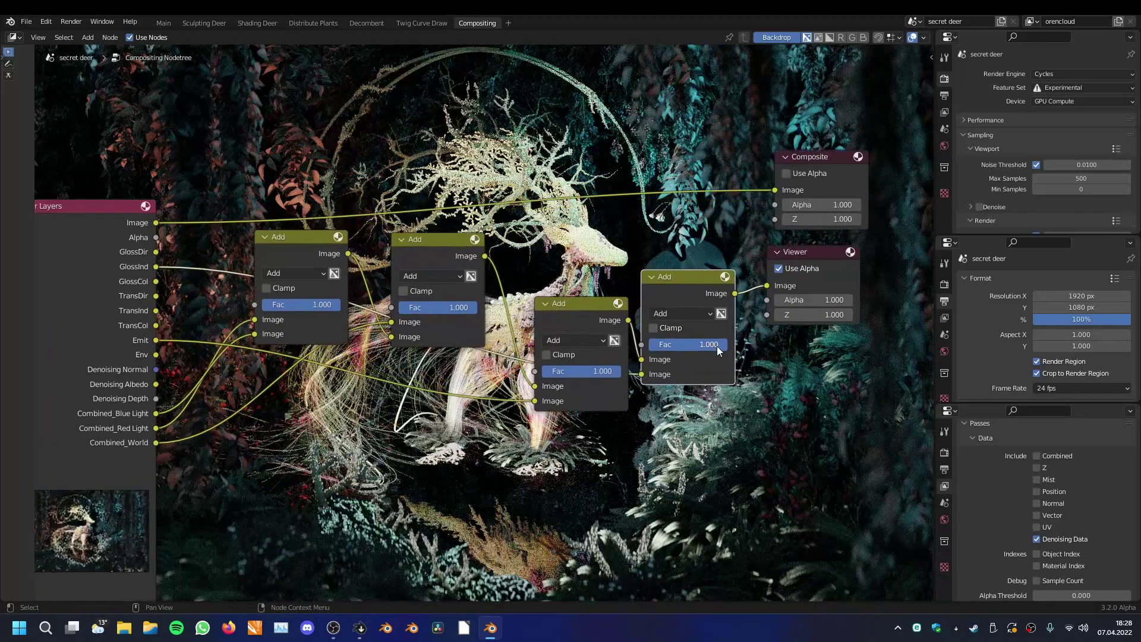
scroll(735, 343, "down", 1)
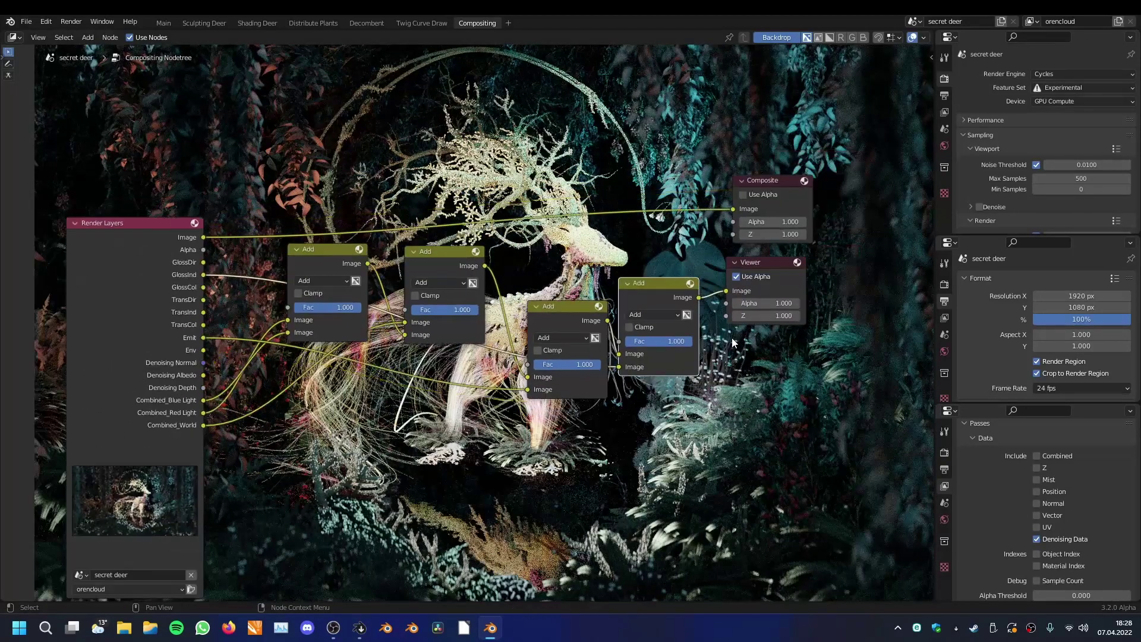
Step: Move the Viewer node farther away from the fourth Add node to make room in the node tree
middle_click_drag(733, 337, 494, 339)
scroll(494, 339, "up", 1)
left_click_drag(541, 256, 666, 280)
scroll(469, 287, "down", 1)
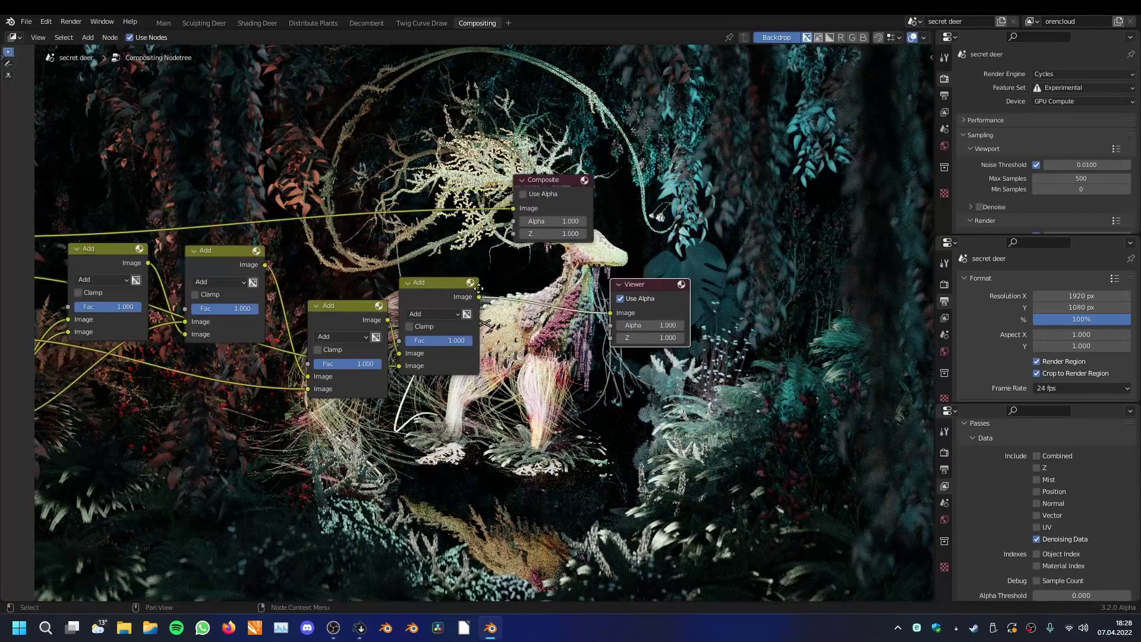
middle_click_drag(448, 286, 626, 292)
left_click(140, 265)
left_click(639, 307)
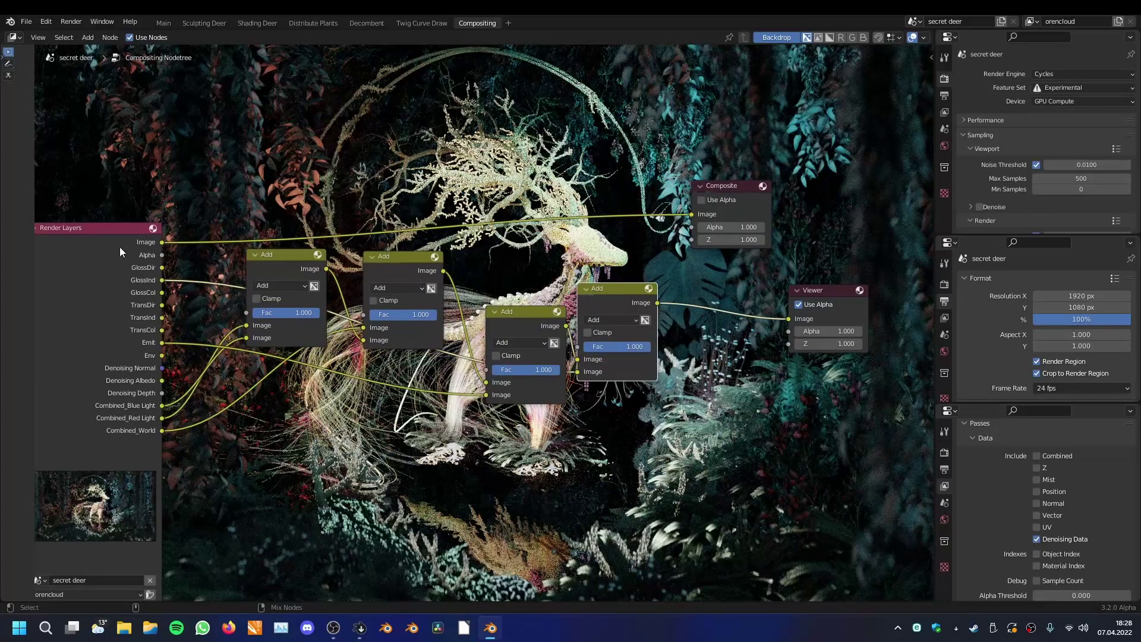
Step: Feed GlossDir into the fourth Add node in place of GlossInd and set that node's Fac to 0.175
left_click(119, 248, "ctrl+shift")
left_click(614, 304, "ctrl+shift")
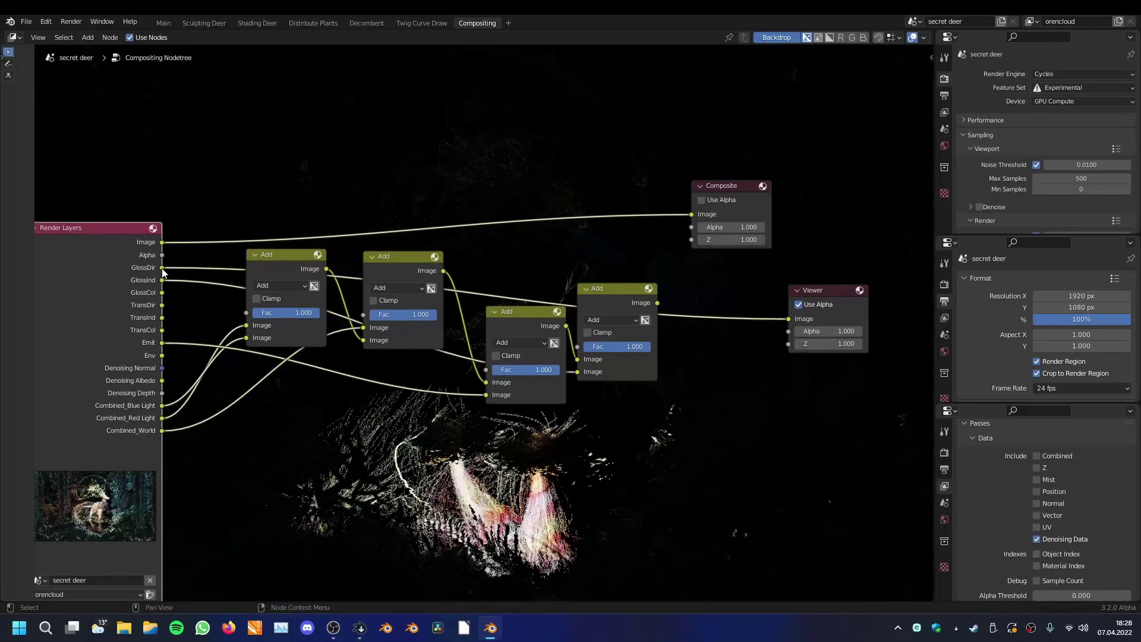
left_click_drag(161, 268, 578, 371)
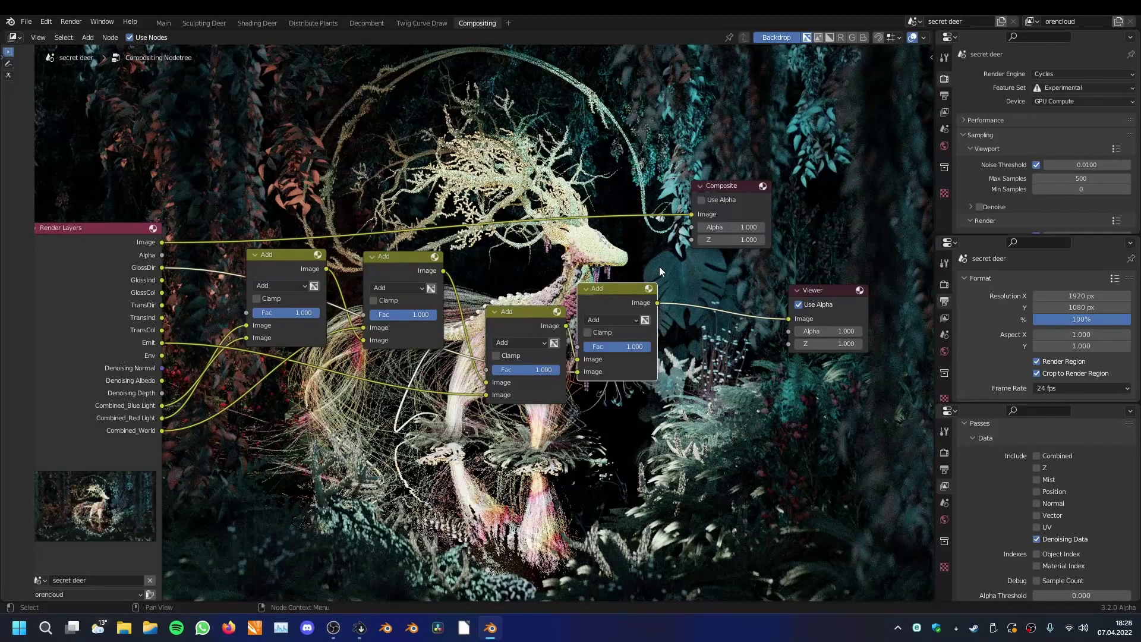
left_click_drag(628, 340, 628, 345)
left_click_drag(628, 350, 571, 350)
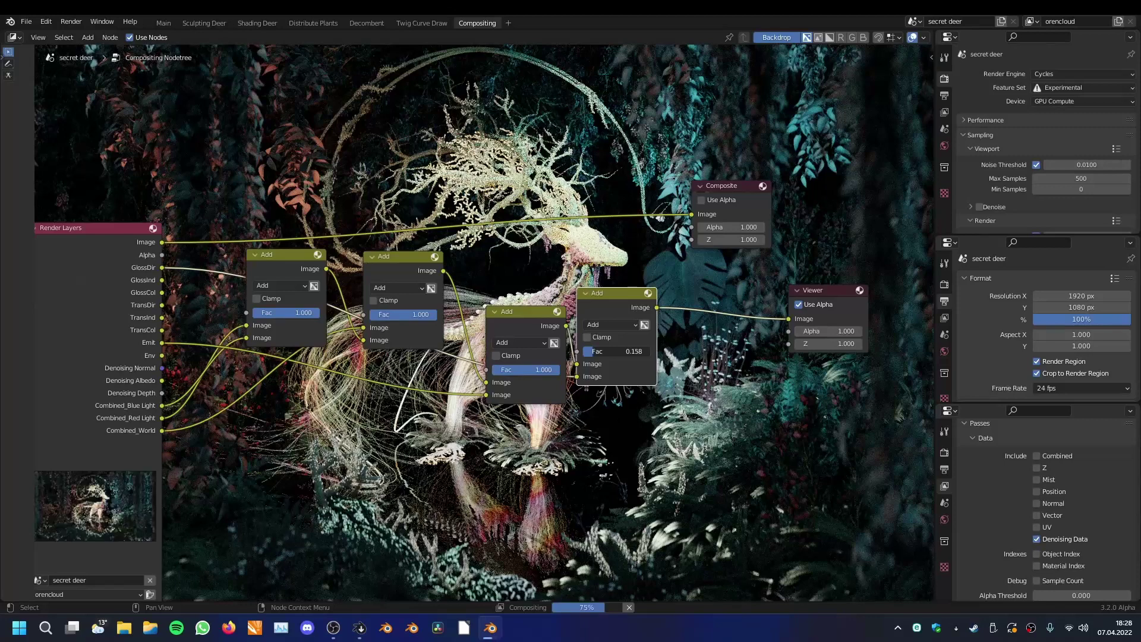
Step: Duplicate the fourth Add node, feed TransDir into the copy with Fac 1.000, and link it to the Viewer
left_click(610, 305, "ctrl+shift")
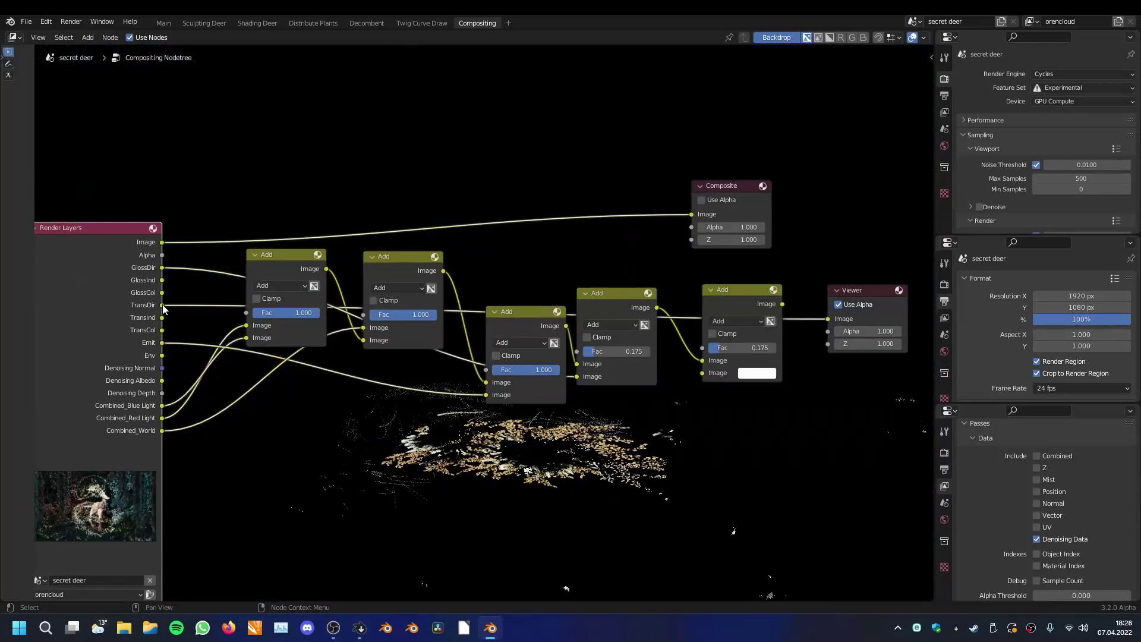
left_click_drag(162, 305, 719, 375)
left_click(750, 304, "ctrl+shift")
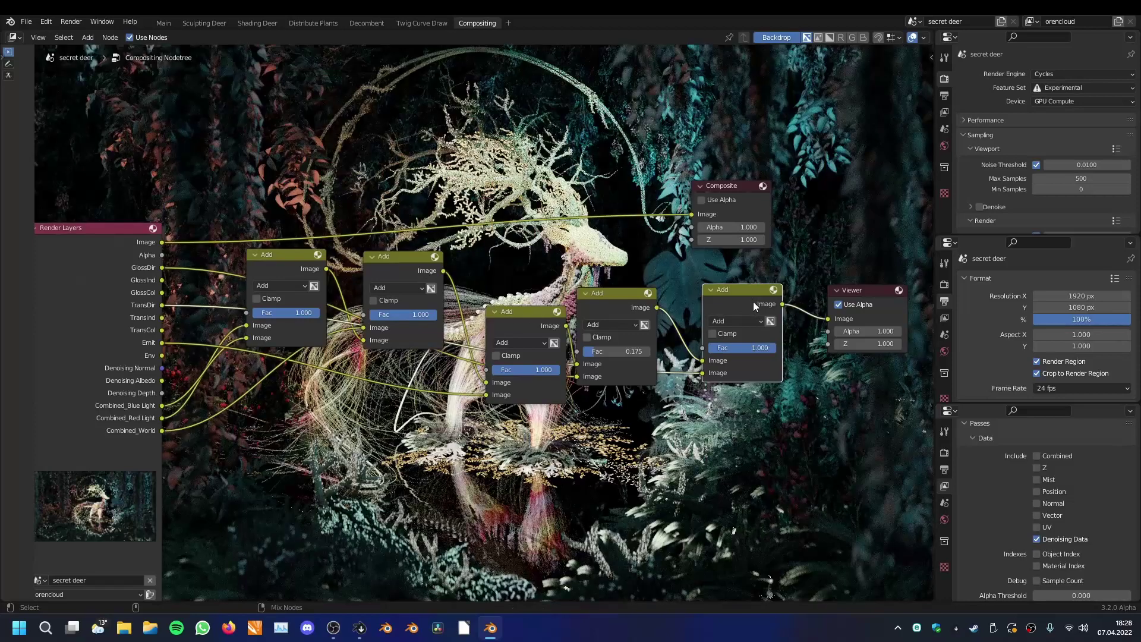
Step: Set the TransDir Add node's Fac to 0.542 and compare its output with the Render Layers image in the Viewer
left_click(142, 271, "ctrl+shift")
left_click(718, 292)
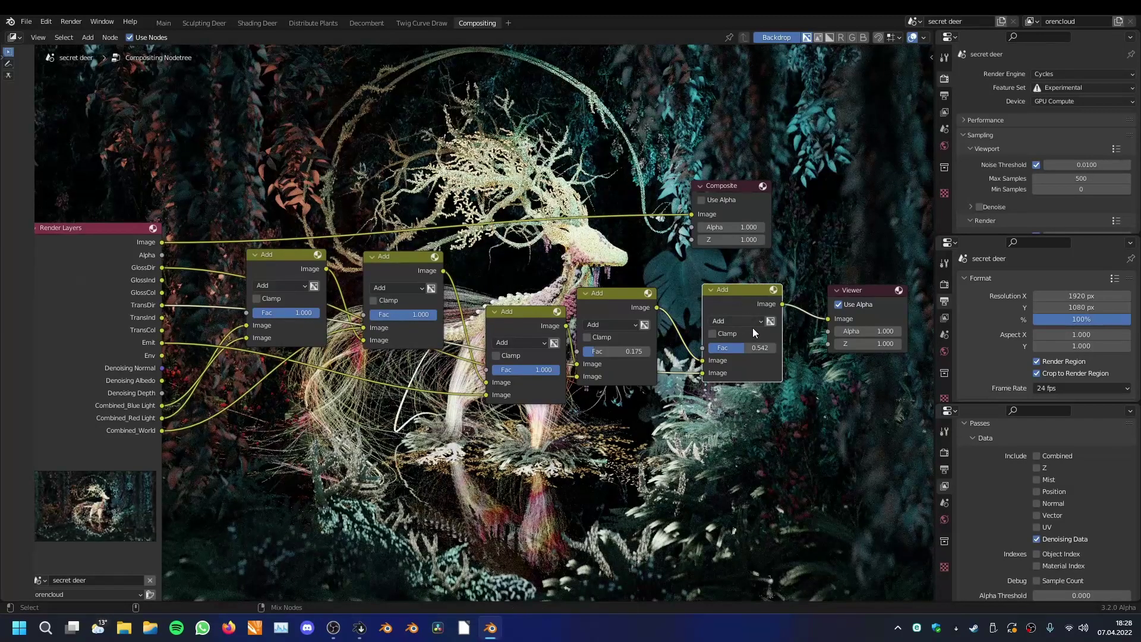
left_click(146, 242, "ctrl+shift")
left_click(721, 307, "ctrl+shift")
Step: Set Fac to 0.908 on the third Add node and 0.092 on the fourth, and undo the fifth node's change to 0.975
scroll(719, 308, "down", 3)
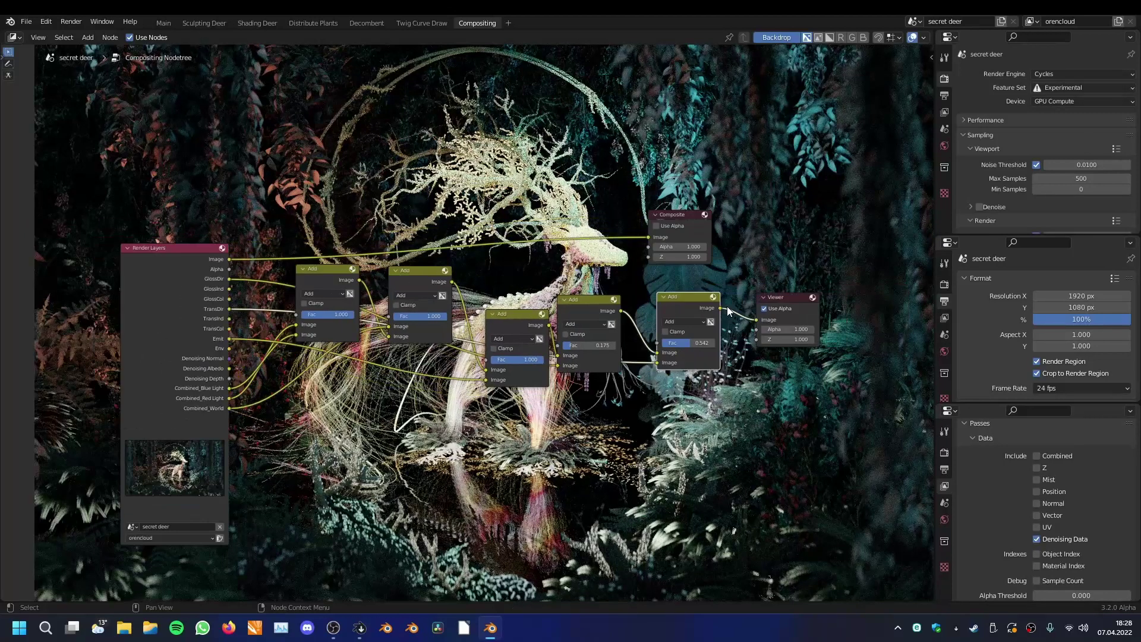
middle_click_drag(748, 340, 696, 323)
scroll(696, 323, "up", 4)
left_click_drag(530, 332, 472, 350)
left_click_drag(350, 291, 279, 290)
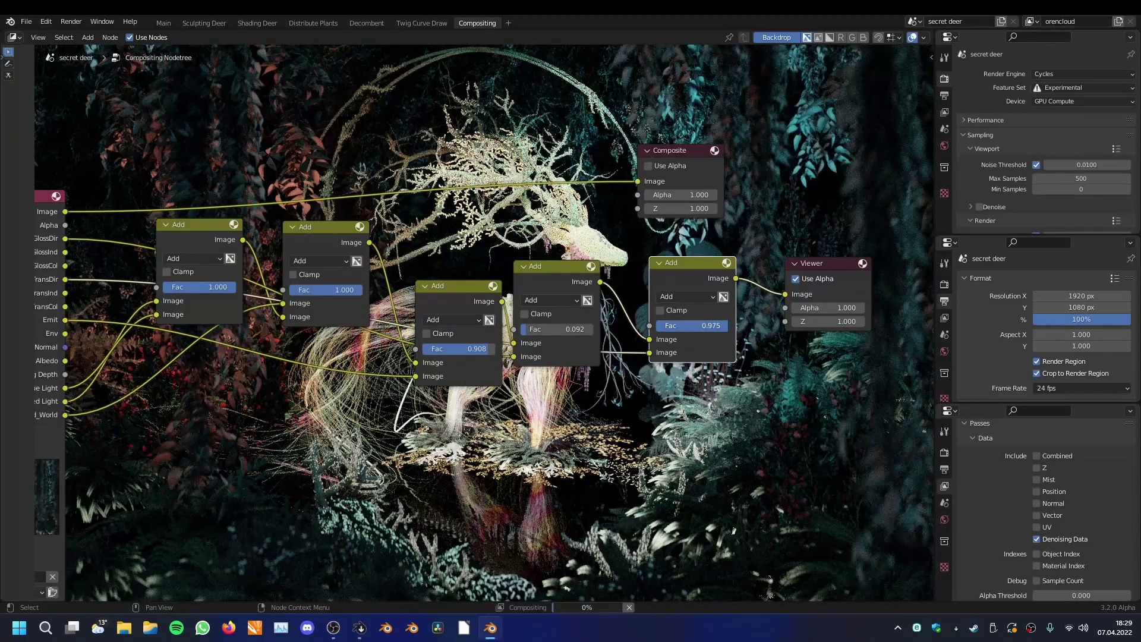
key("ctrl+z")
scroll(747, 199, "down", 3)
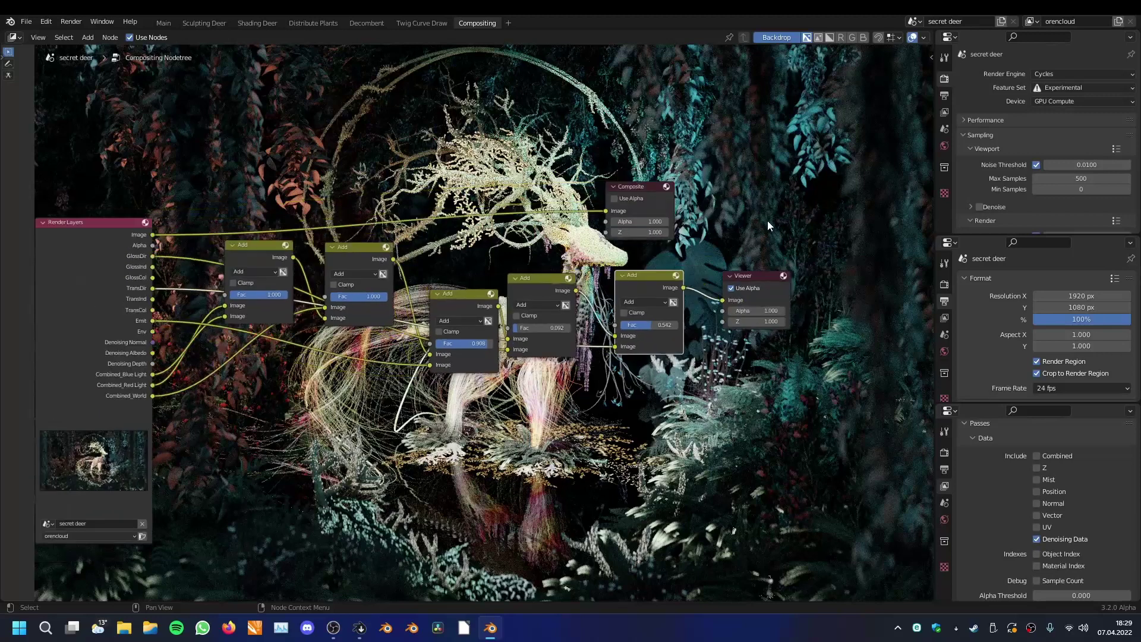
Step: Browse the material previews of the Material Pack Advanced file in the Asset Browser
scroll(981, 181, "down", 6)
scroll(1033, 306, "down", 5)
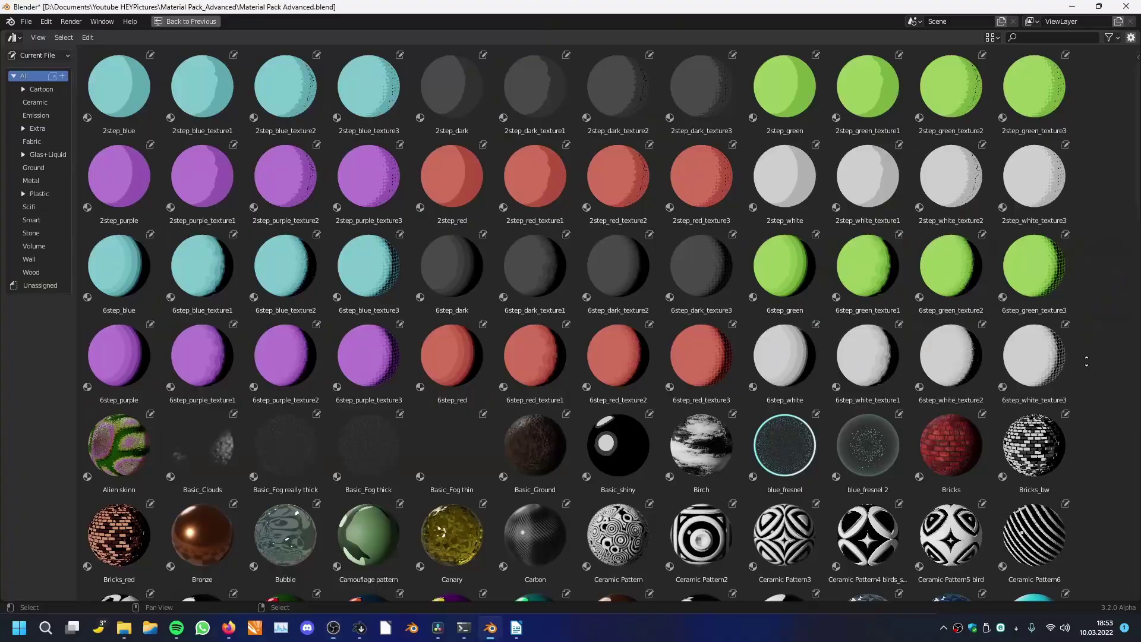
scroll(1086, 361, "down", 15)
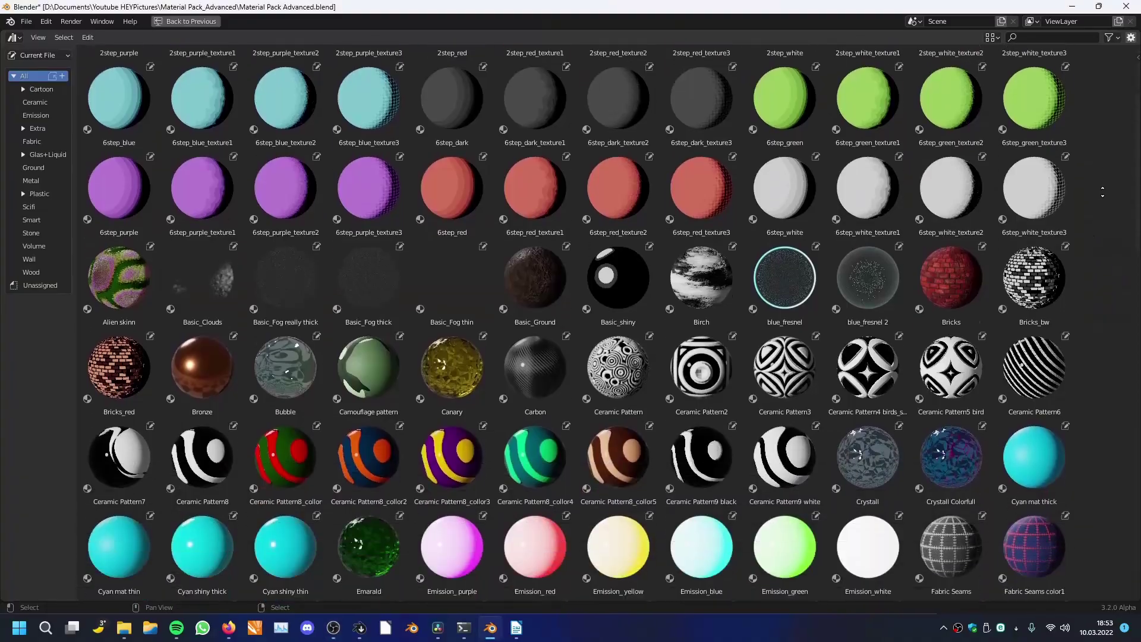
scroll(1089, 244, "down", 15)
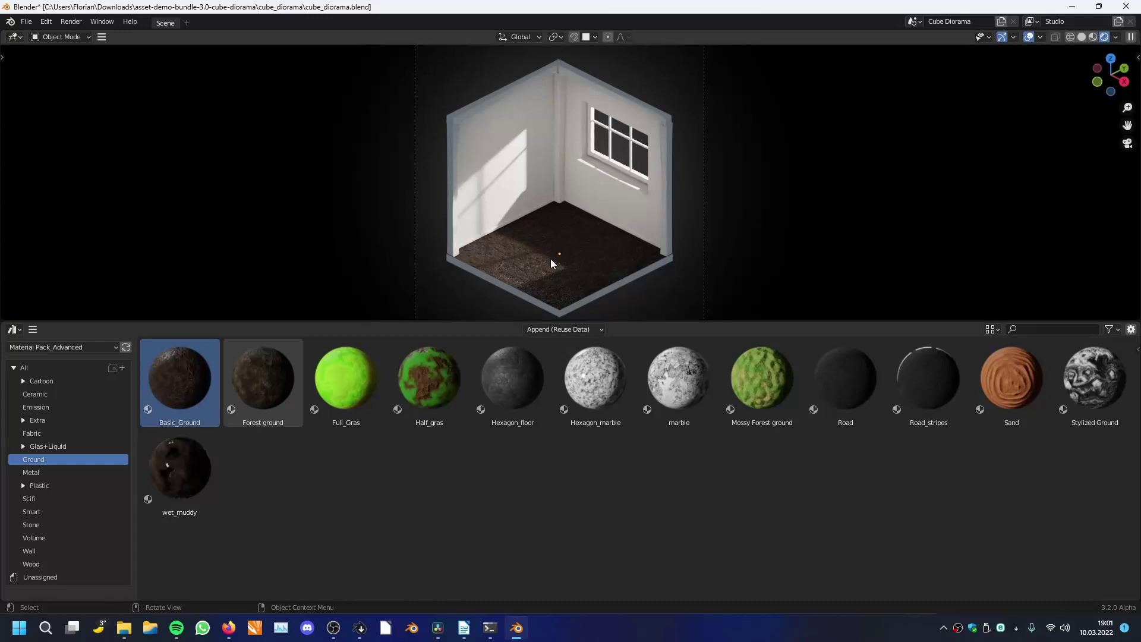
Step: Apply the Half_gras material to the diorama's windowless wall and Hexagon_floor to the wall with the window
left_click_drag(417, 397, 511, 169)
left_click_drag(527, 374, 622, 204)
left_click_drag(622, 204, 623, 210)
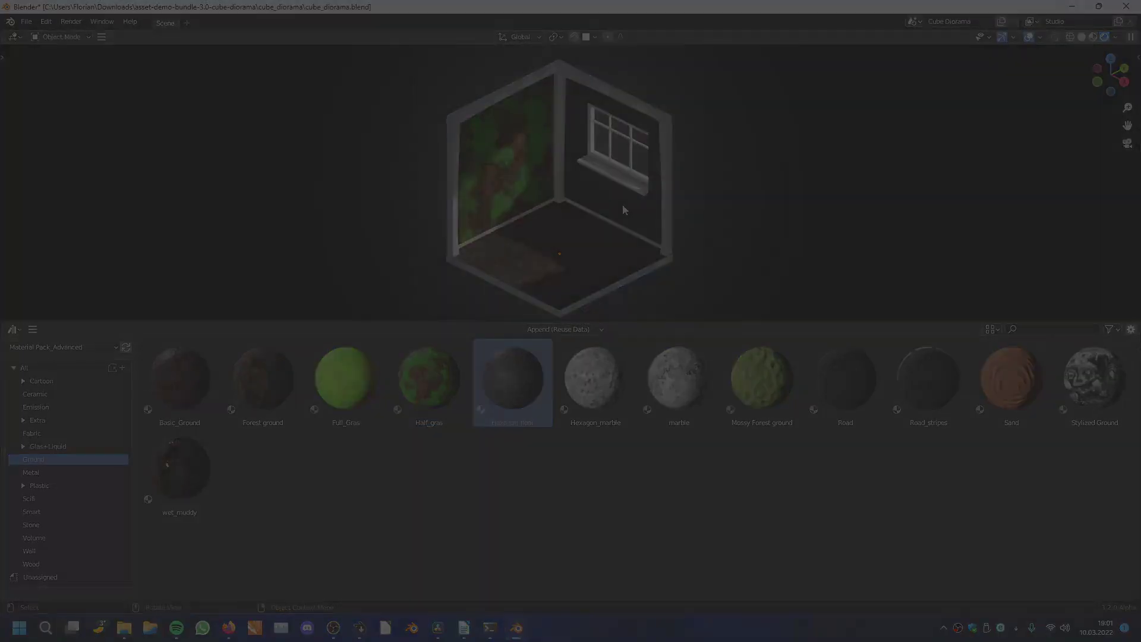